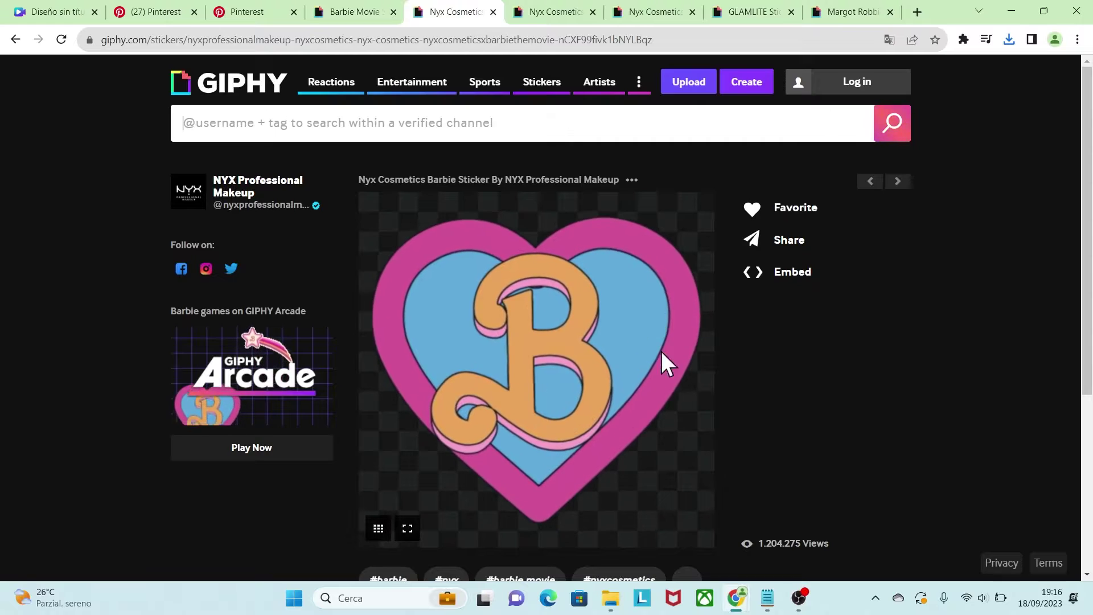
Save the animated "One Ticket to Barbie Please" sticker to the Download folder as giphy (15).gif
{"action": "left_click", "coordinate": [555, 14]}
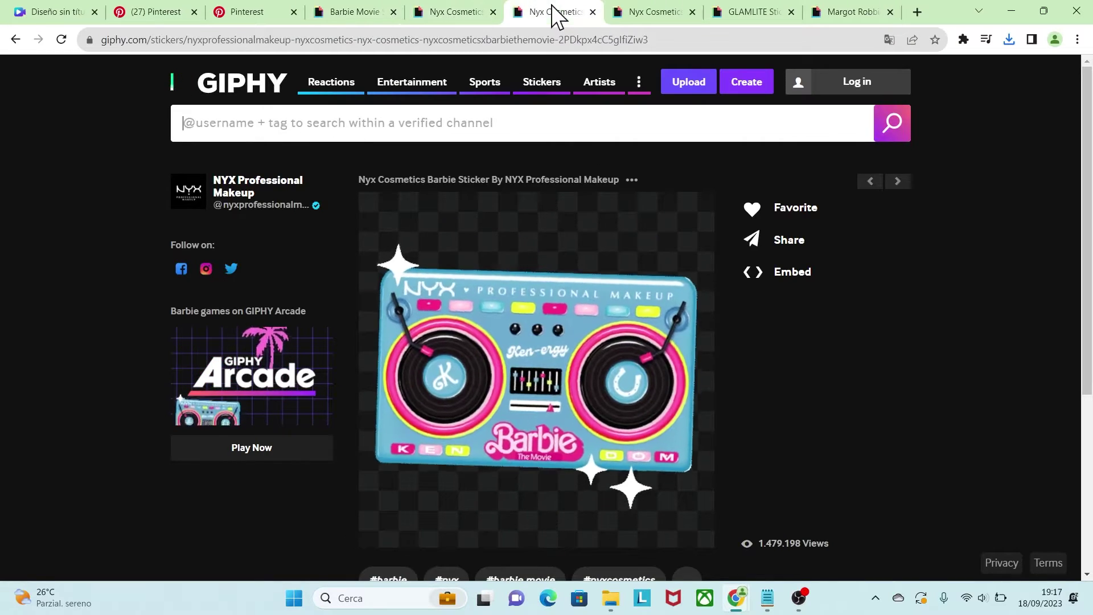
{"action": "left_click", "coordinate": [649, 13]}
{"action": "left_click", "coordinate": [752, 12]}
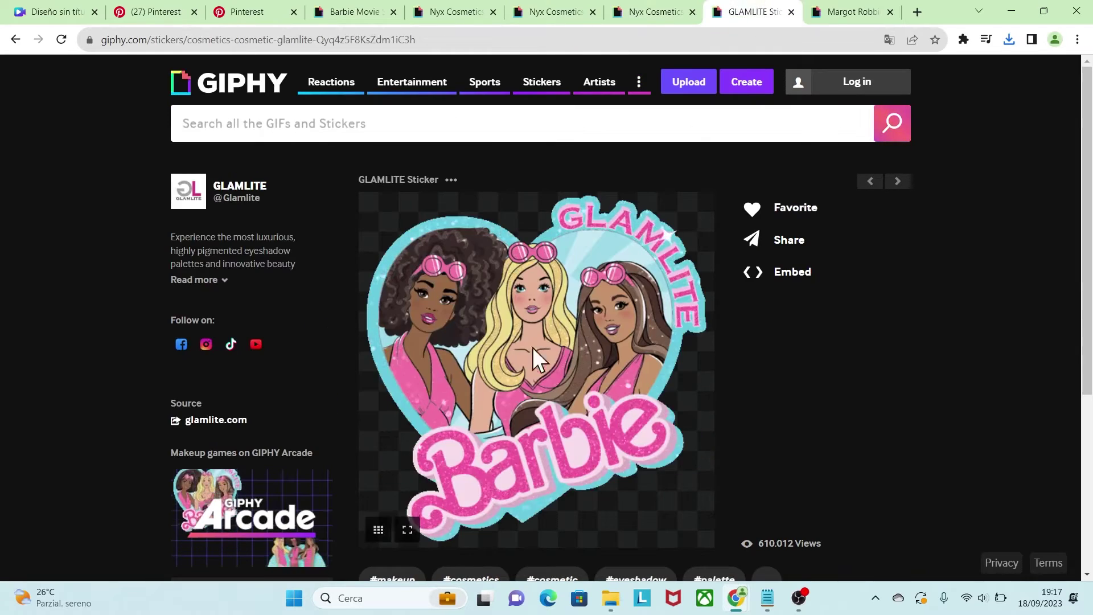
{"action": "left_click", "coordinate": [848, 12]}
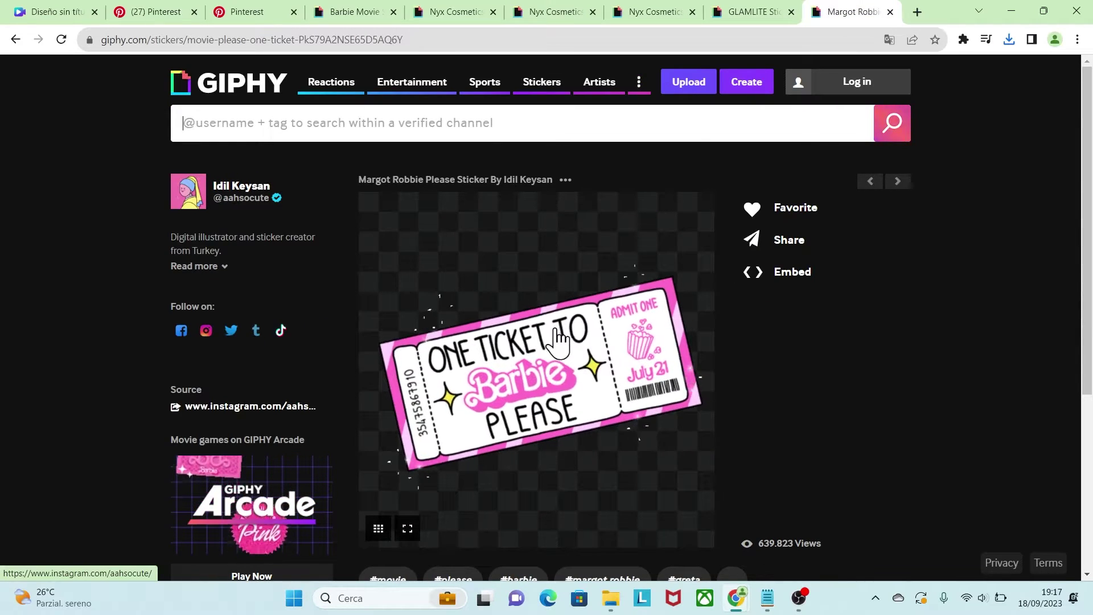
{"action": "right_click", "coordinate": [524, 275]}
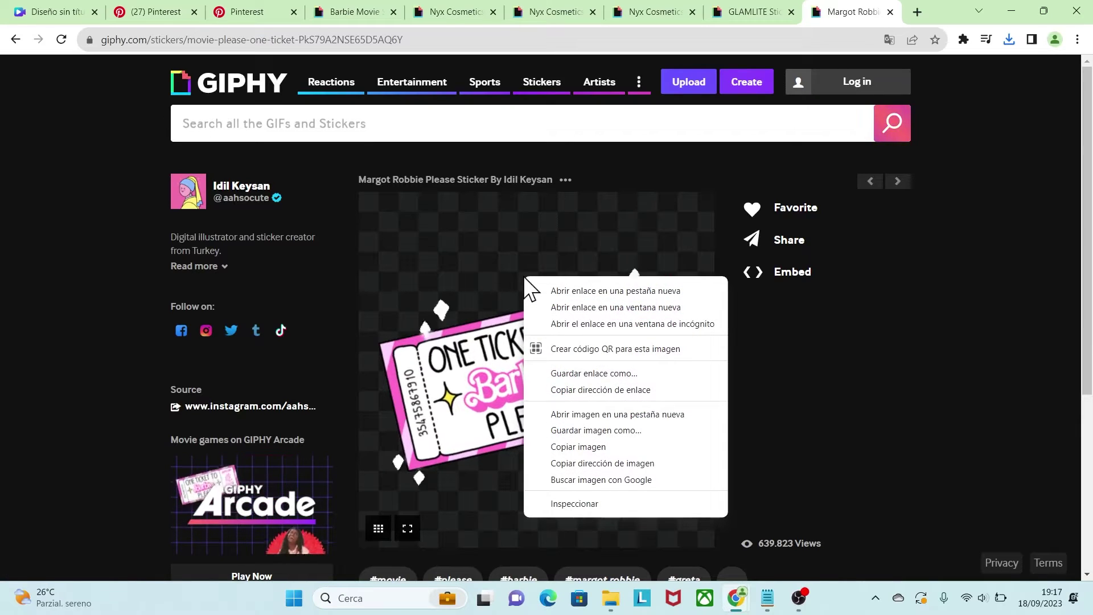
{"action": "left_click", "coordinate": [564, 431]}
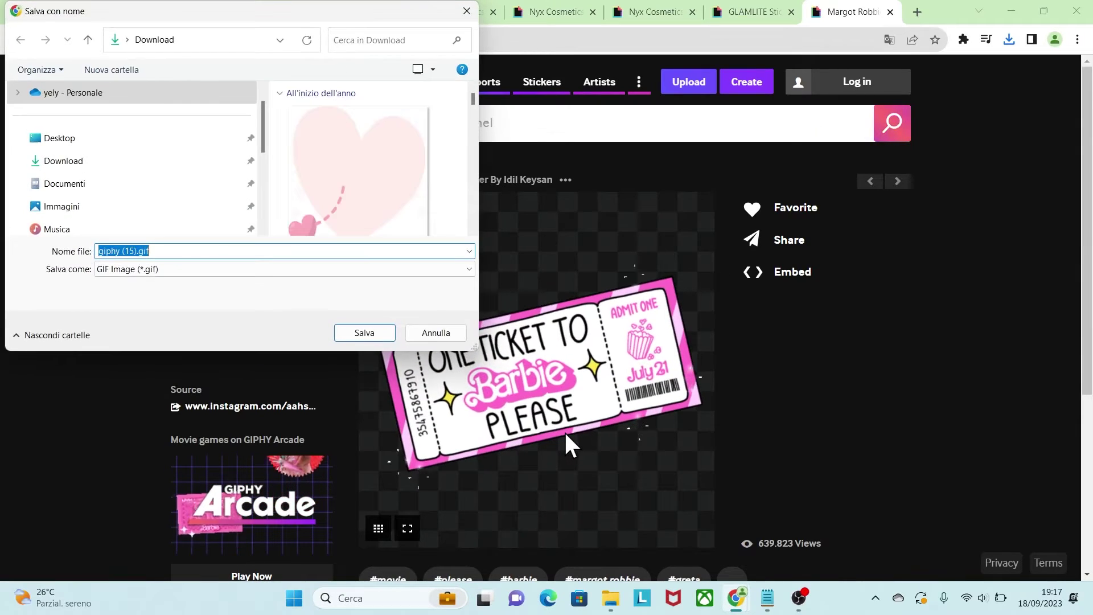
{"action": "left_click", "coordinate": [179, 171]}
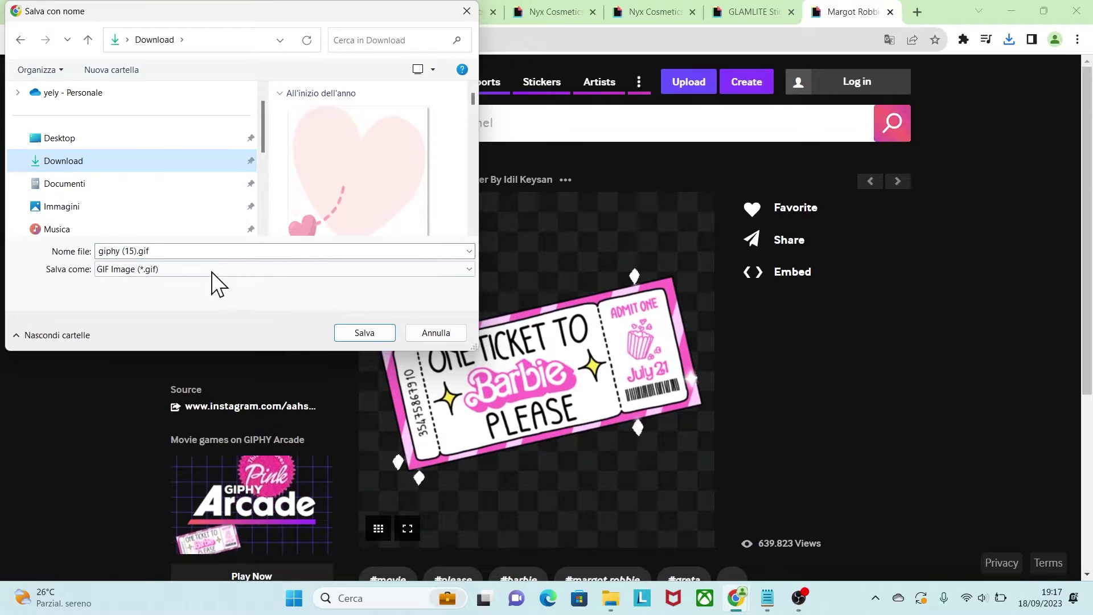
{"action": "left_click", "coordinate": [363, 333]}
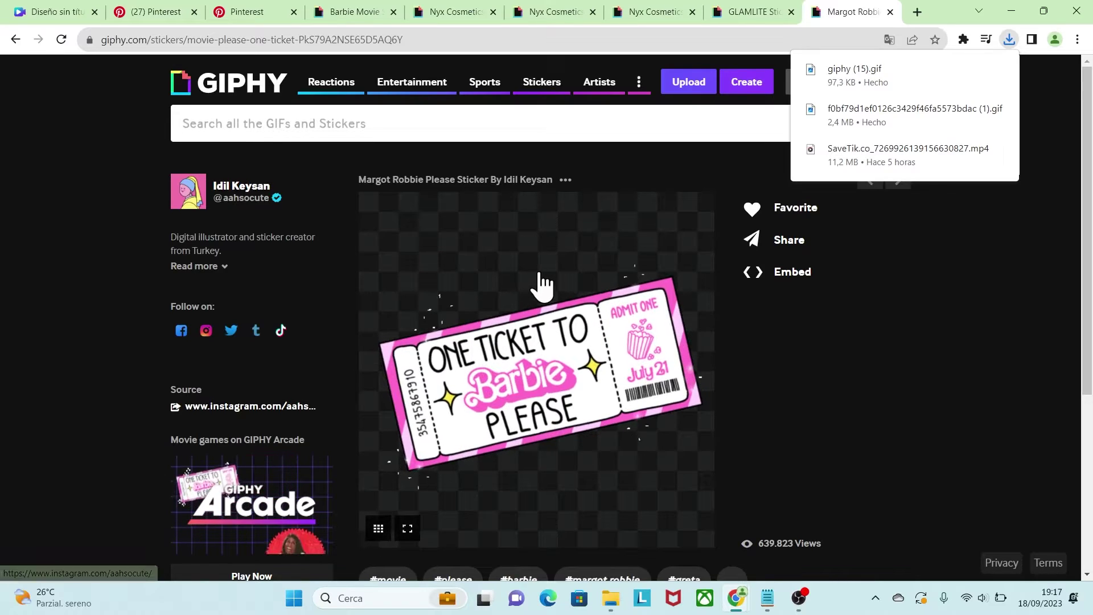
Switch to the Canva design and upload all eleven Barbie files from the RECURSOS folder
{"action": "left_click", "coordinate": [52, 11]}
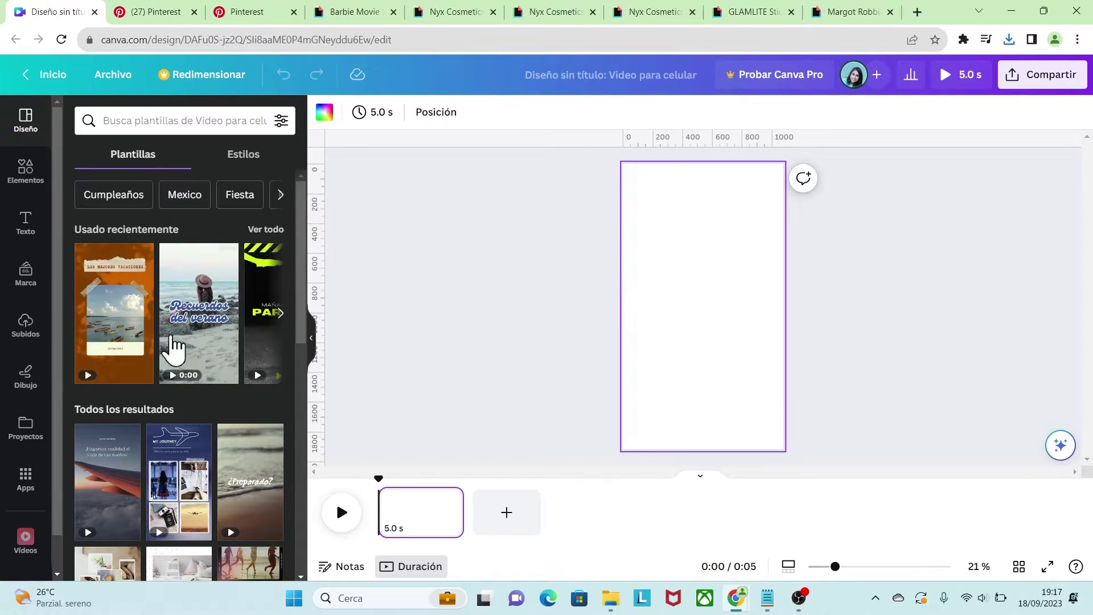
{"action": "left_click", "coordinate": [35, 335]}
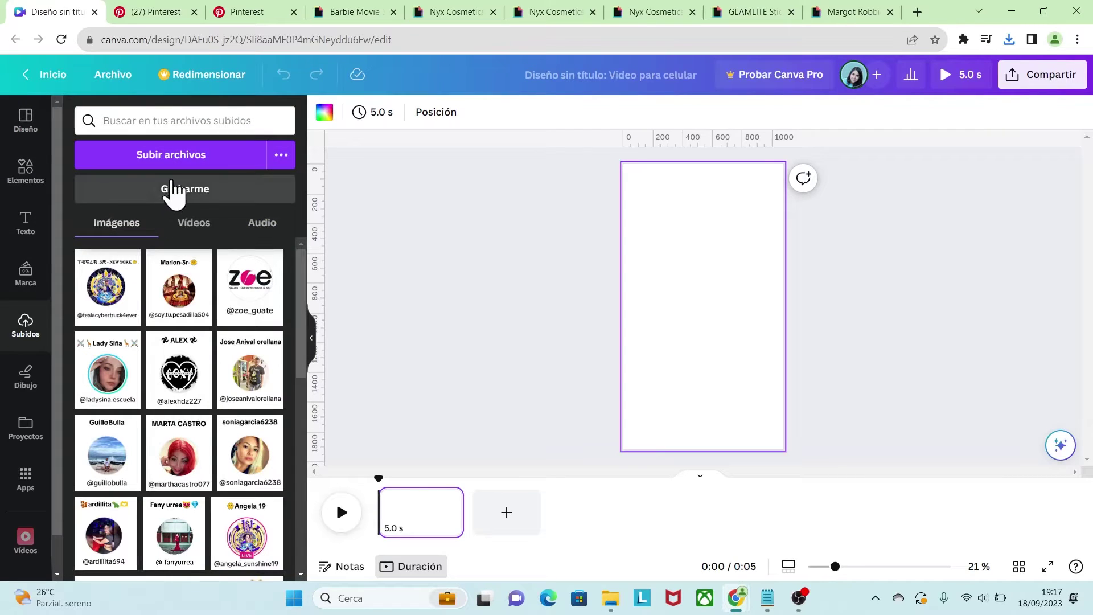
{"action": "left_click", "coordinate": [182, 159]}
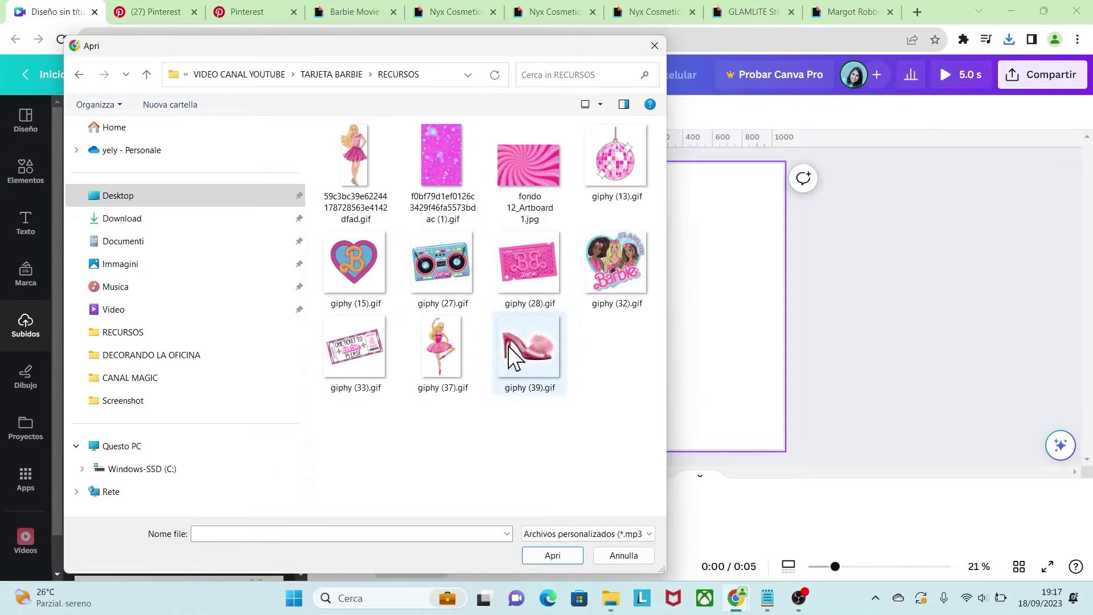
{"action": "left_click_drag", "start_coordinate": [604, 400], "coordinate": [349, 149]}
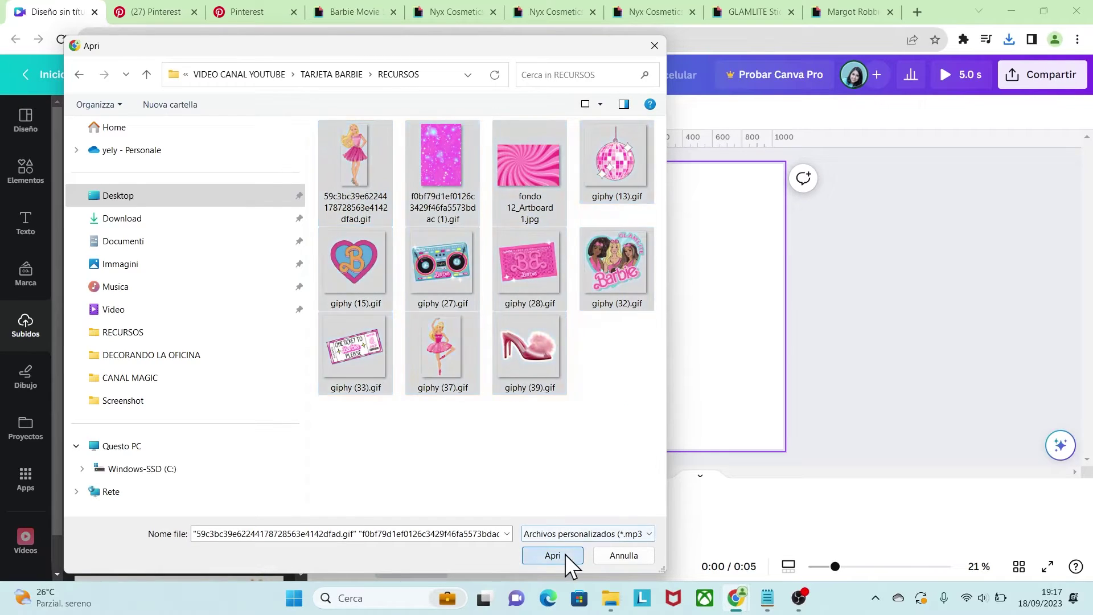
{"action": "left_click", "coordinate": [565, 555]}
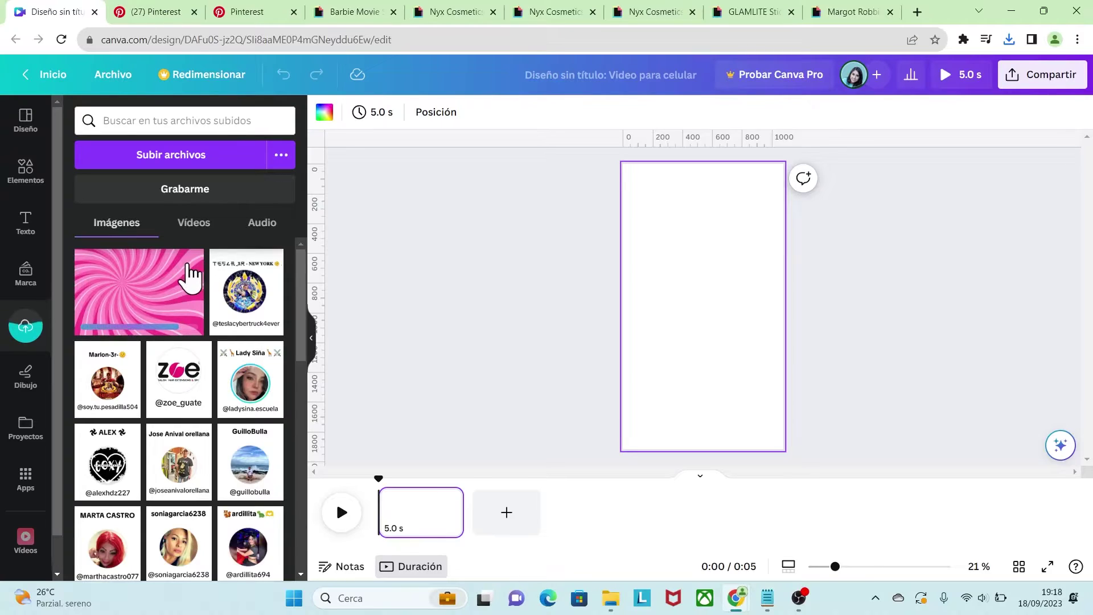
Add the uploaded pink glitter star GIF and enlarge it to cover the whole page, centred horizontally
{"action": "left_click", "coordinate": [200, 234]}
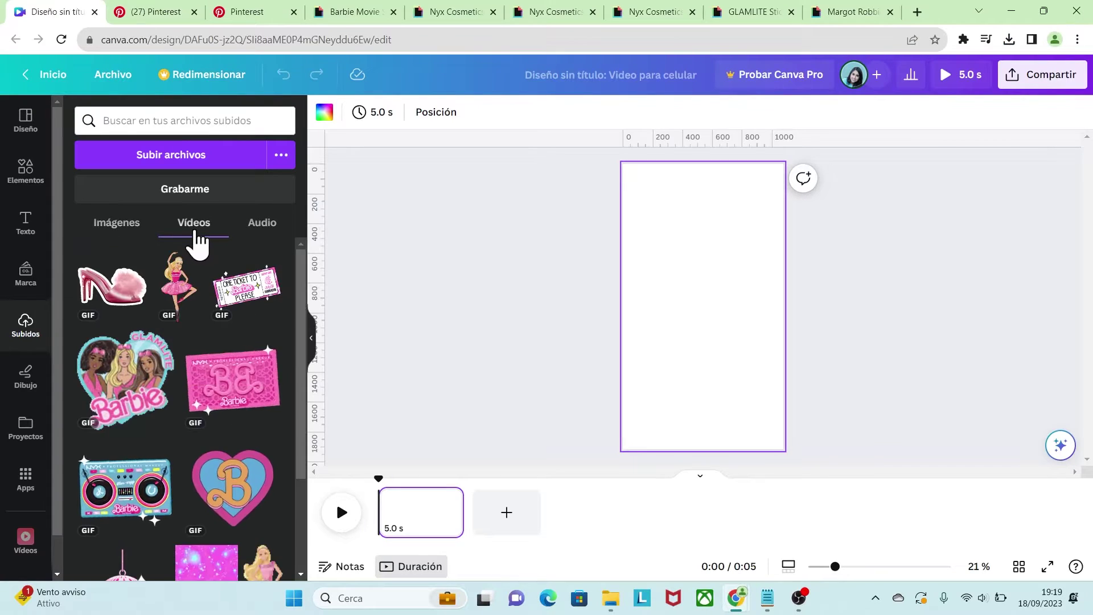
{"action": "scroll", "coordinate": [256, 302], "scroll_direction": "down", "scroll_amount": 1}
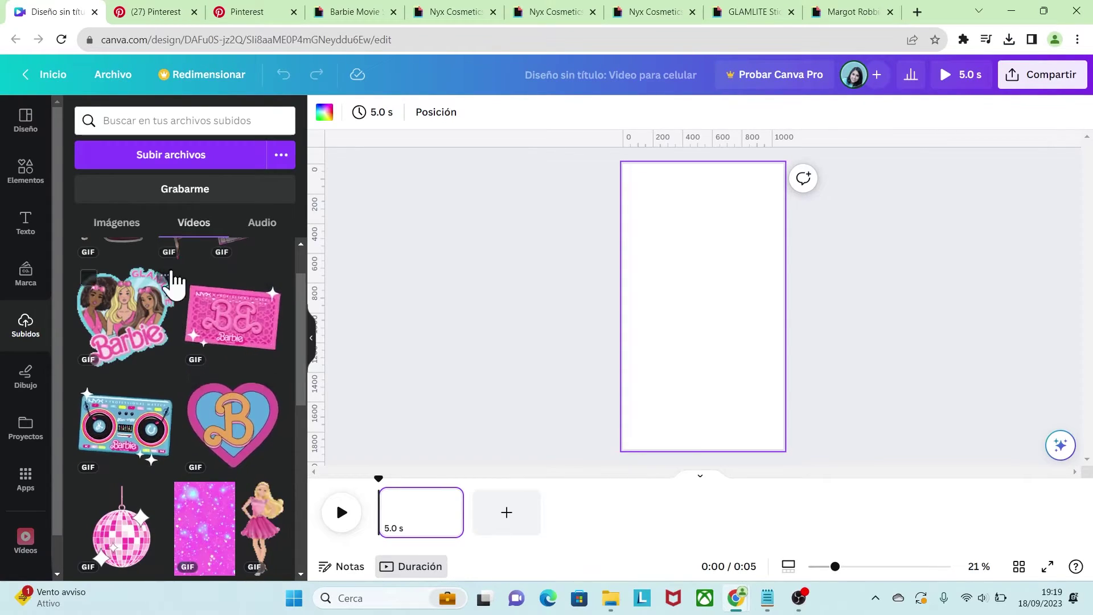
{"action": "left_click", "coordinate": [215, 550]}
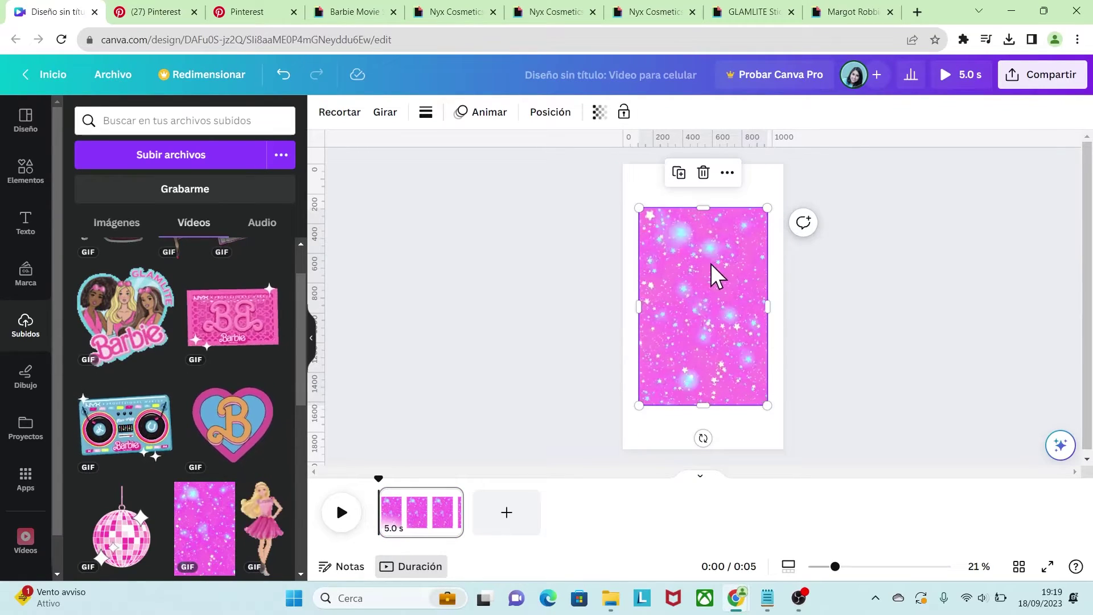
{"action": "left_click_drag", "start_coordinate": [711, 264], "coordinate": [690, 217]}
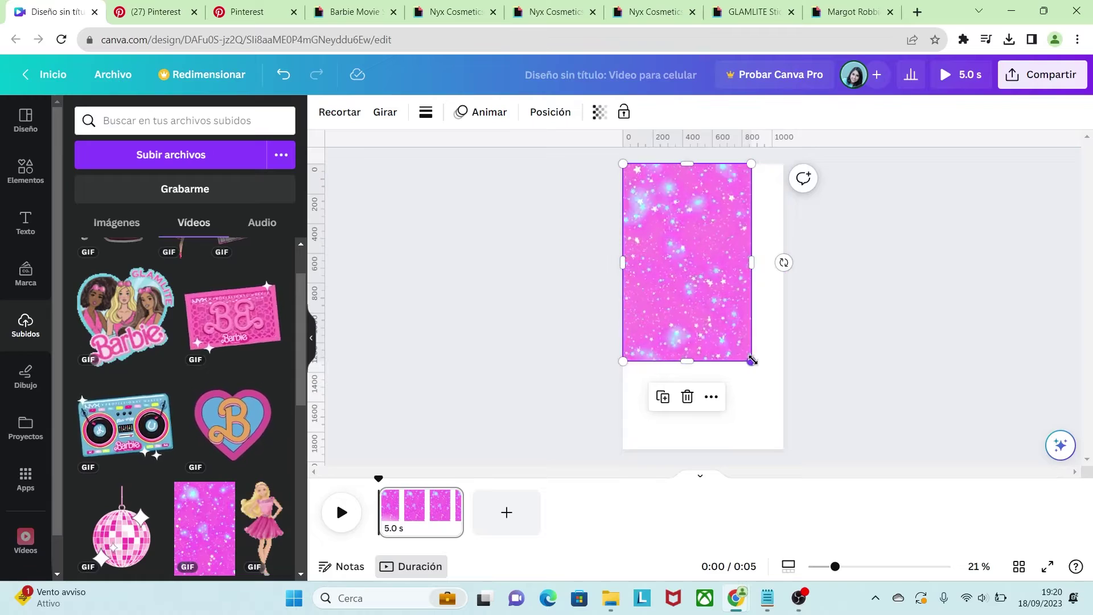
{"action": "left_click_drag", "start_coordinate": [752, 361], "coordinate": [808, 450]}
{"action": "left_click_drag", "start_coordinate": [769, 410], "coordinate": [741, 386]}
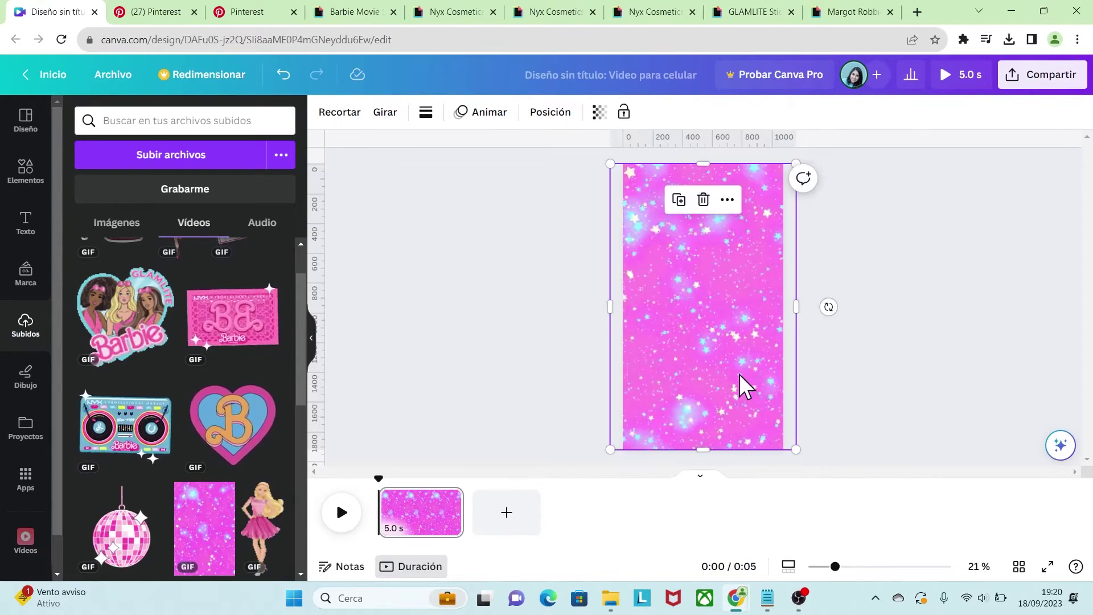
Add the uploaded pink swirl image and enlarge and position it over the whole page with its swirl centred
{"action": "left_click", "coordinate": [126, 226]}
{"action": "left_click", "coordinate": [131, 287]}
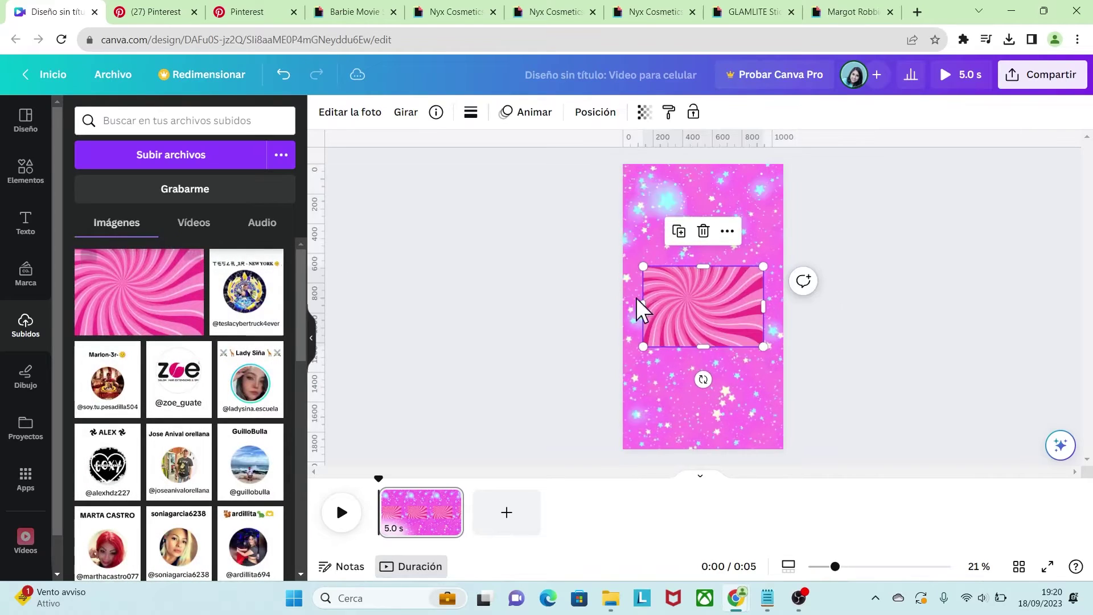
{"action": "left_click_drag", "start_coordinate": [769, 348], "coordinate": [938, 443]}
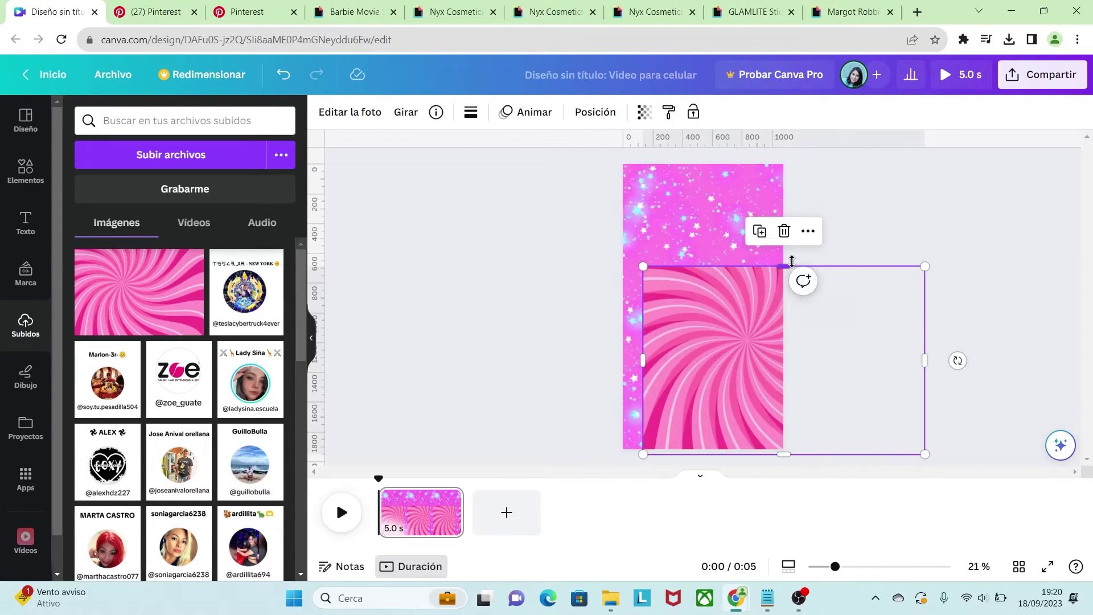
{"action": "left_click_drag", "start_coordinate": [941, 365], "coordinate": [785, 409]}
{"action": "left_click_drag", "start_coordinate": [735, 319], "coordinate": [646, 249]}
{"action": "left_click_drag", "start_coordinate": [836, 566], "coordinate": [825, 566]}
{"action": "left_click_drag", "start_coordinate": [771, 408], "coordinate": [906, 464]}
{"action": "left_click_drag", "start_coordinate": [706, 321], "coordinate": [691, 310]}
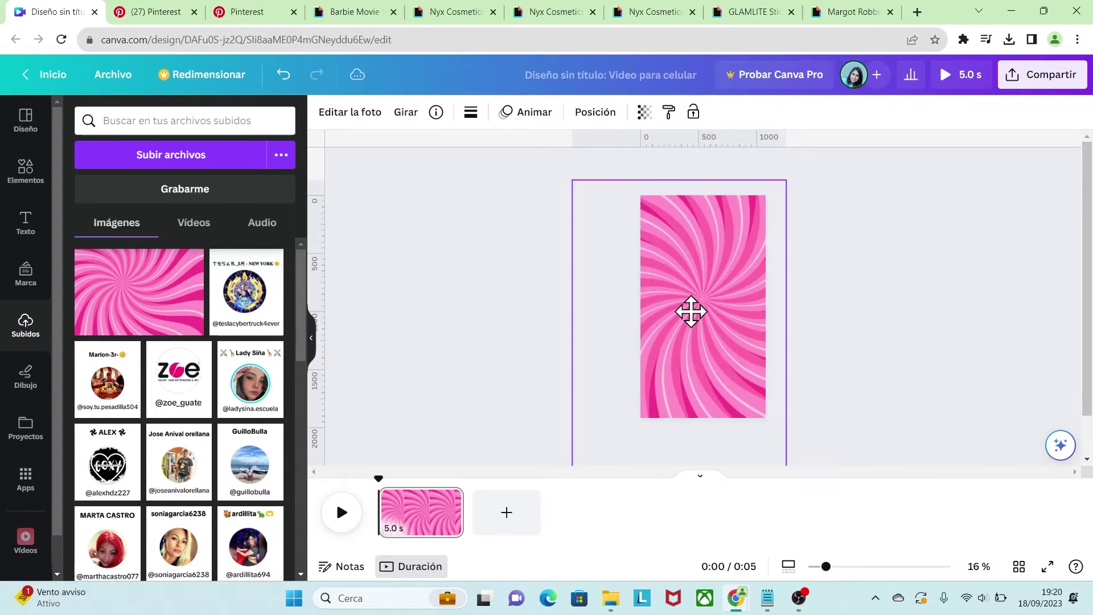
{"action": "left_click", "coordinate": [859, 387]}
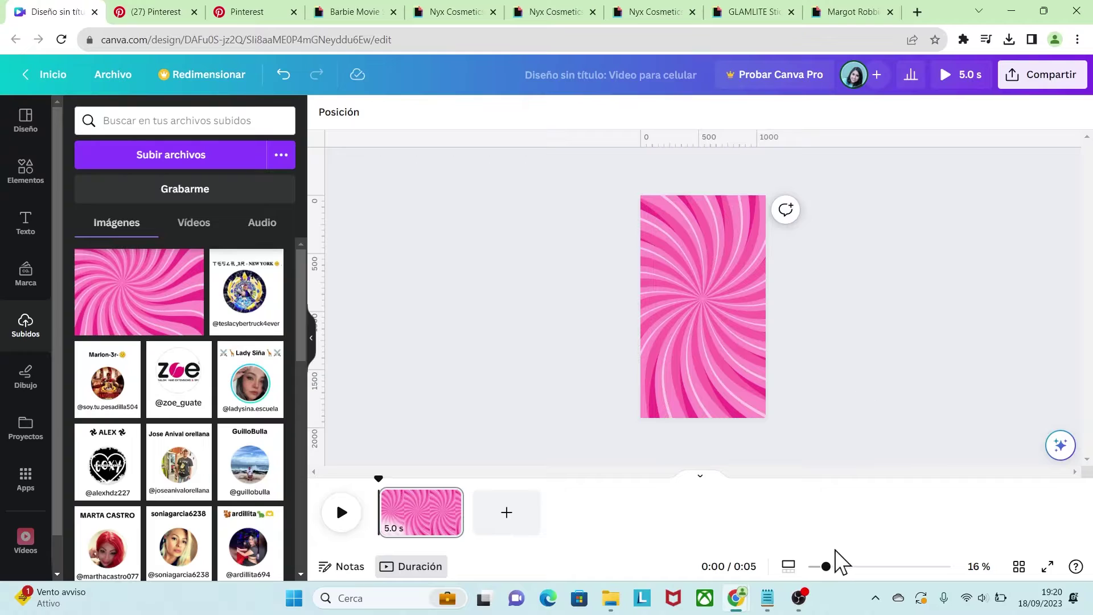
Set the pink swirl image's transparency to 66
{"action": "left_click_drag", "start_coordinate": [825, 567], "coordinate": [844, 567]}
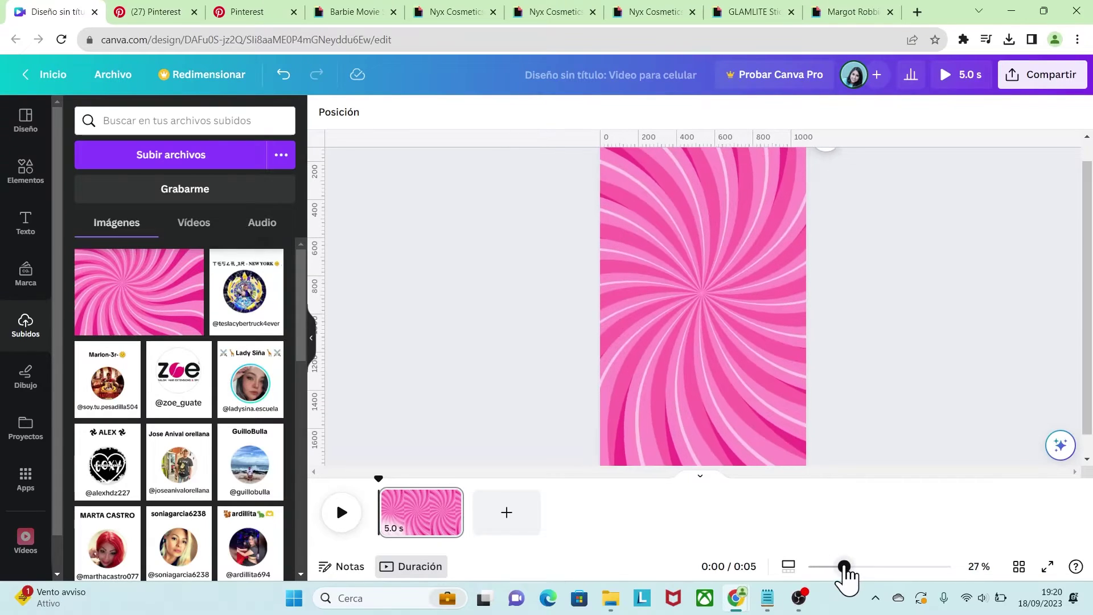
{"action": "left_click", "coordinate": [709, 302]}
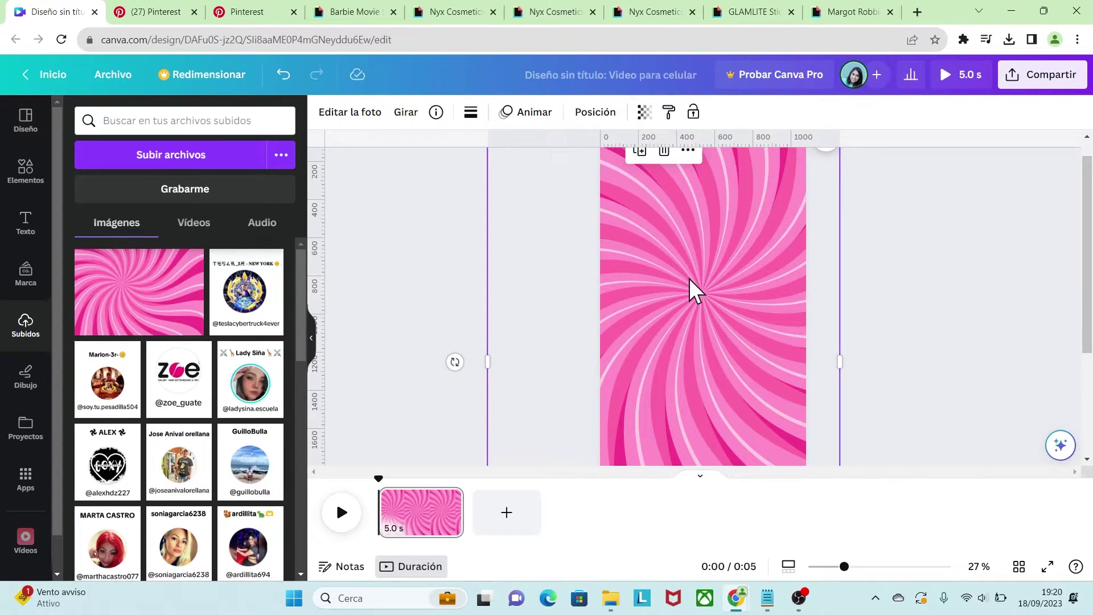
{"action": "left_click", "coordinate": [644, 112]}
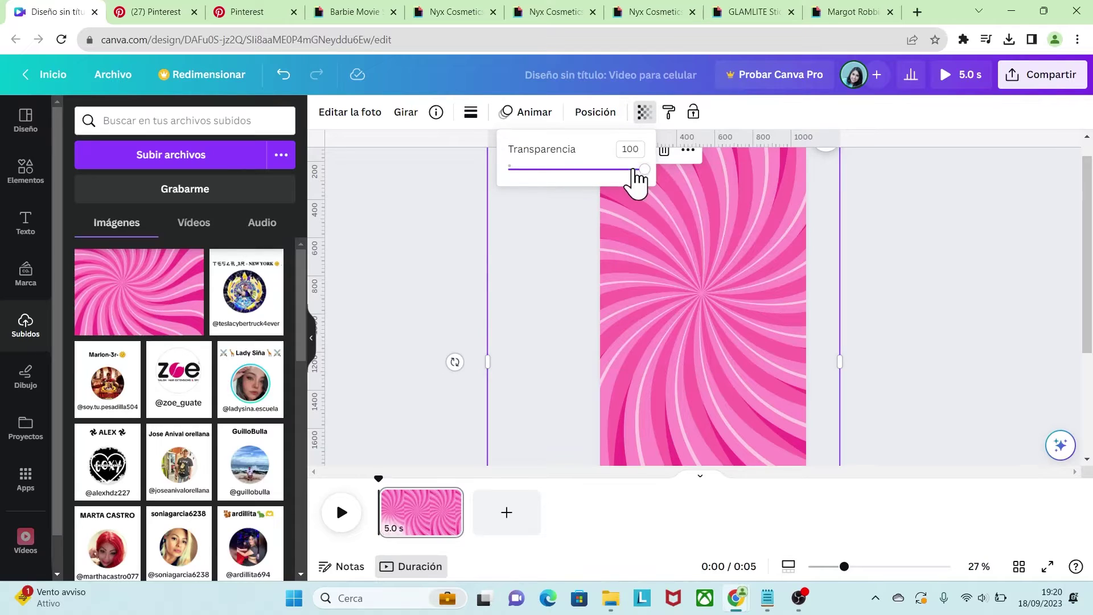
{"action": "left_click_drag", "start_coordinate": [607, 173], "coordinate": [599, 174]}
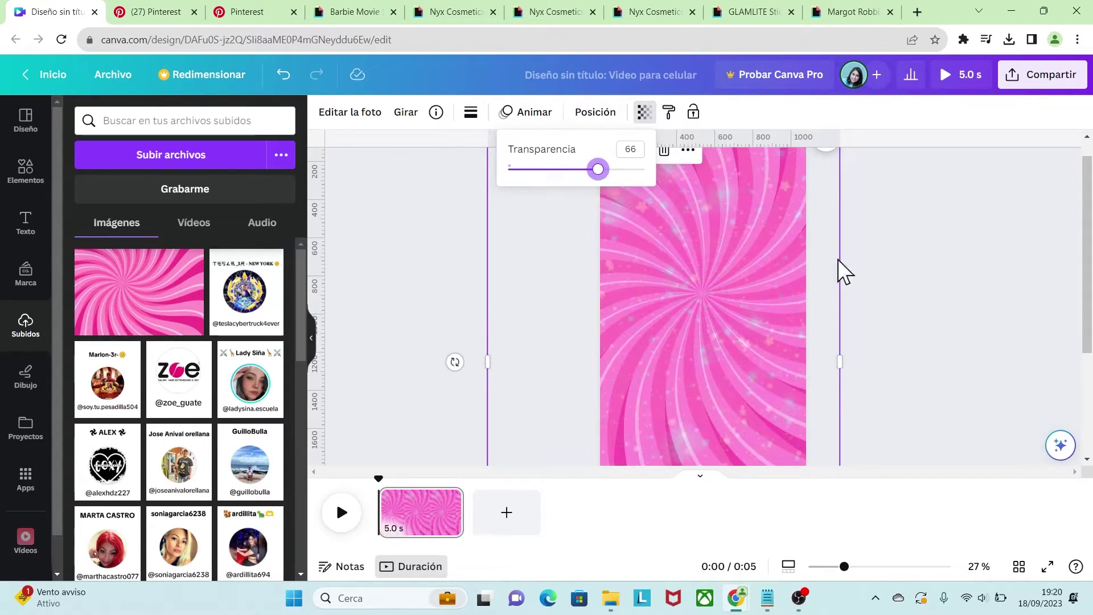
{"action": "key", "text": "Escape"}
{"action": "left_click", "coordinate": [927, 302]}
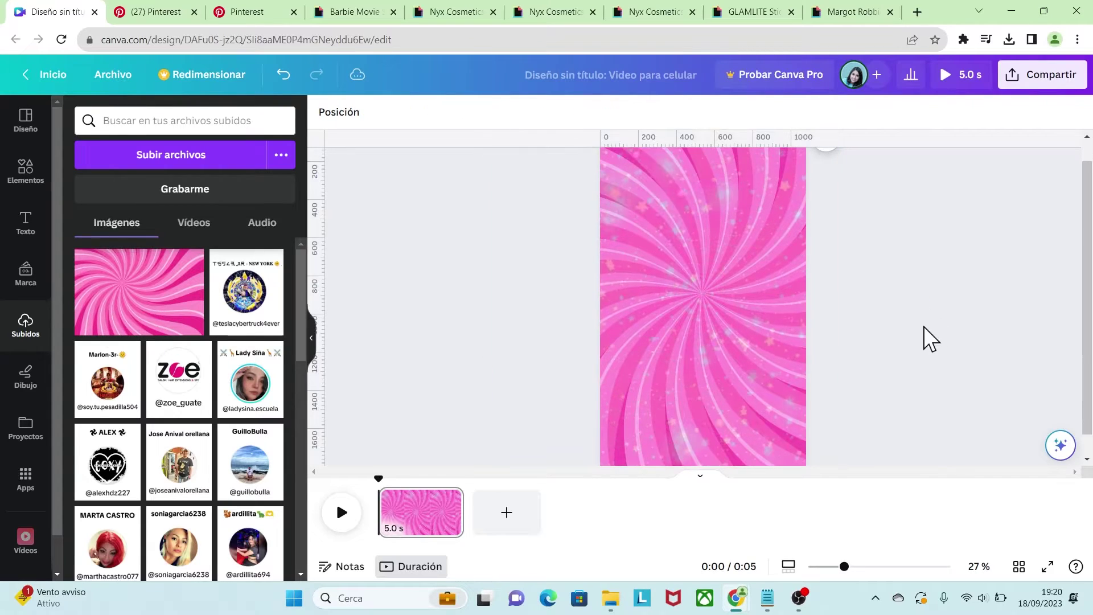
Collapse the page timeline and shift the pink swirl image upward so its centre sits above the page's middle
{"action": "left_click", "coordinate": [704, 478]}
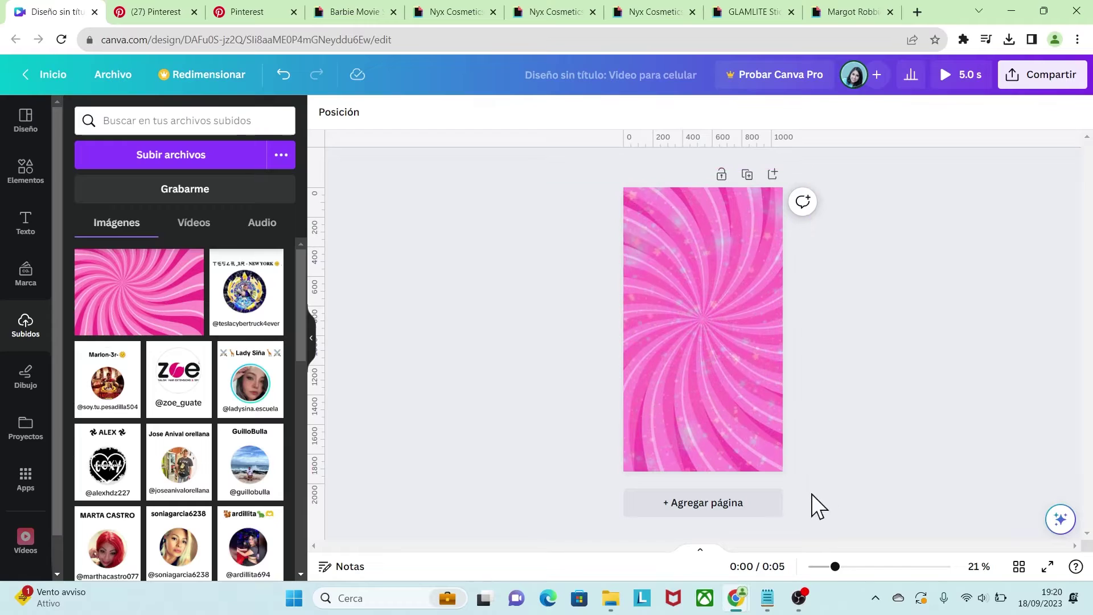
{"action": "left_click_drag", "start_coordinate": [835, 567], "coordinate": [843, 567]}
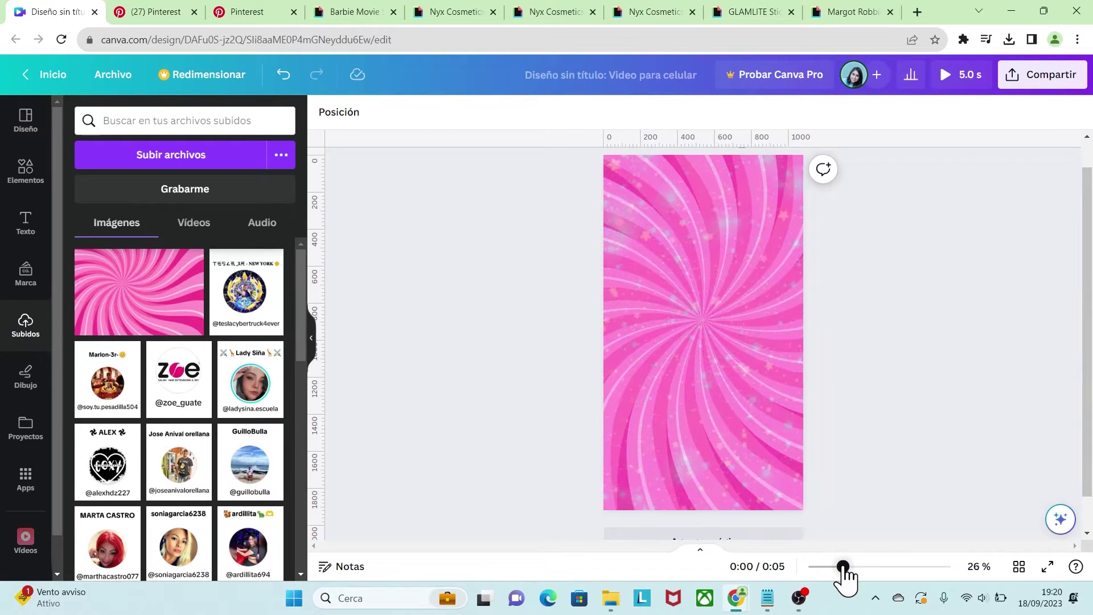
{"action": "left_click_drag", "start_coordinate": [695, 366], "coordinate": [695, 292]}
{"action": "left_click", "coordinate": [881, 411]}
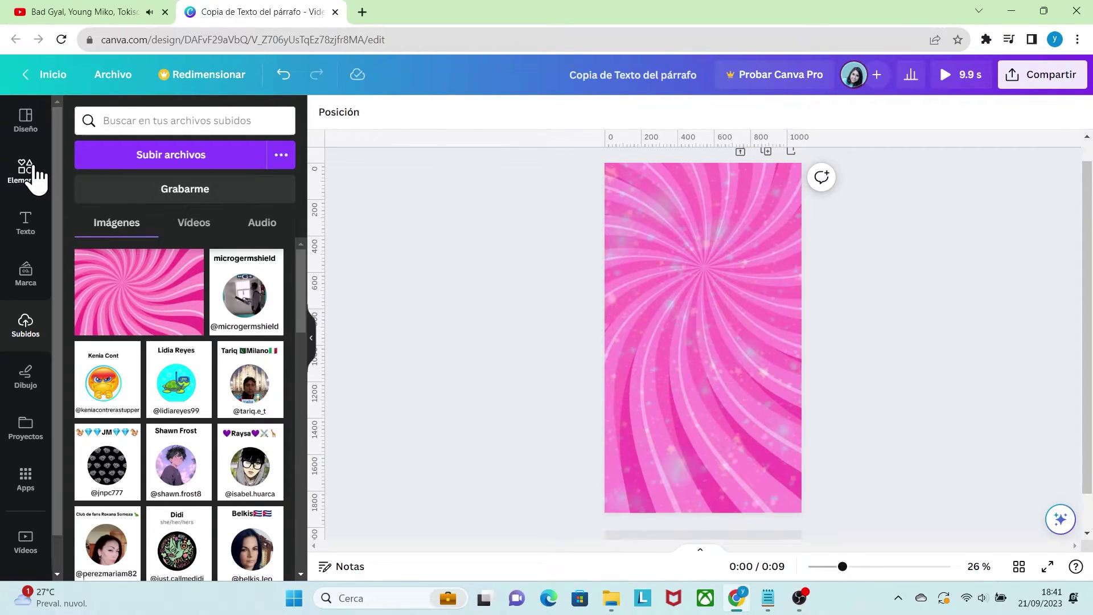
Search the elements for MARCOS and open the suggested Marcos collection
{"action": "left_click", "coordinate": [36, 176]}
{"action": "left_click", "coordinate": [143, 120]}
{"action": "type", "text": "MARCOS"}
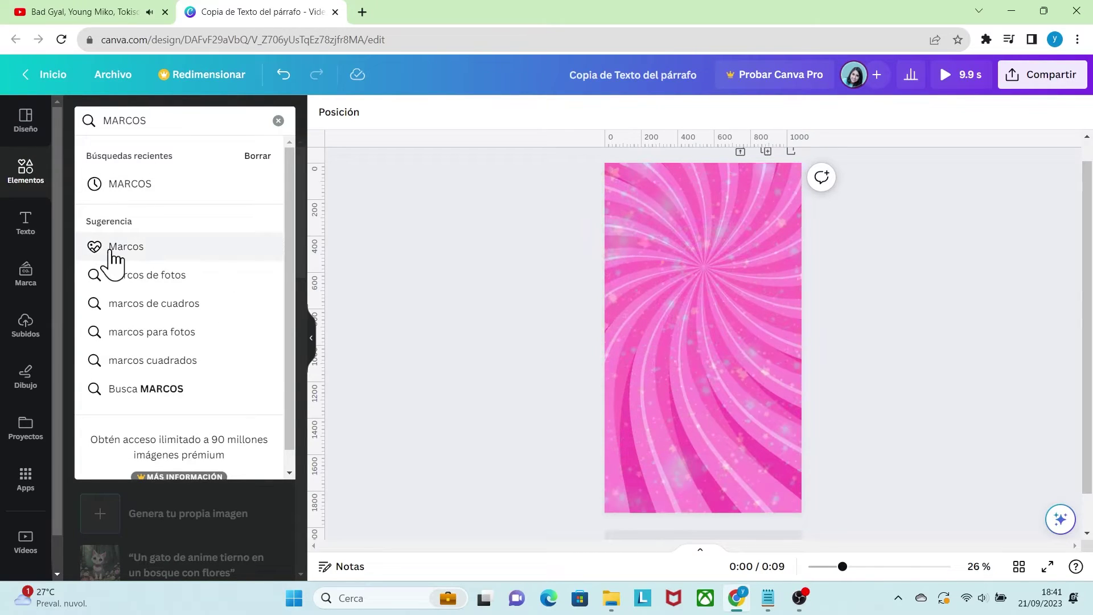
{"action": "left_click", "coordinate": [128, 246]}
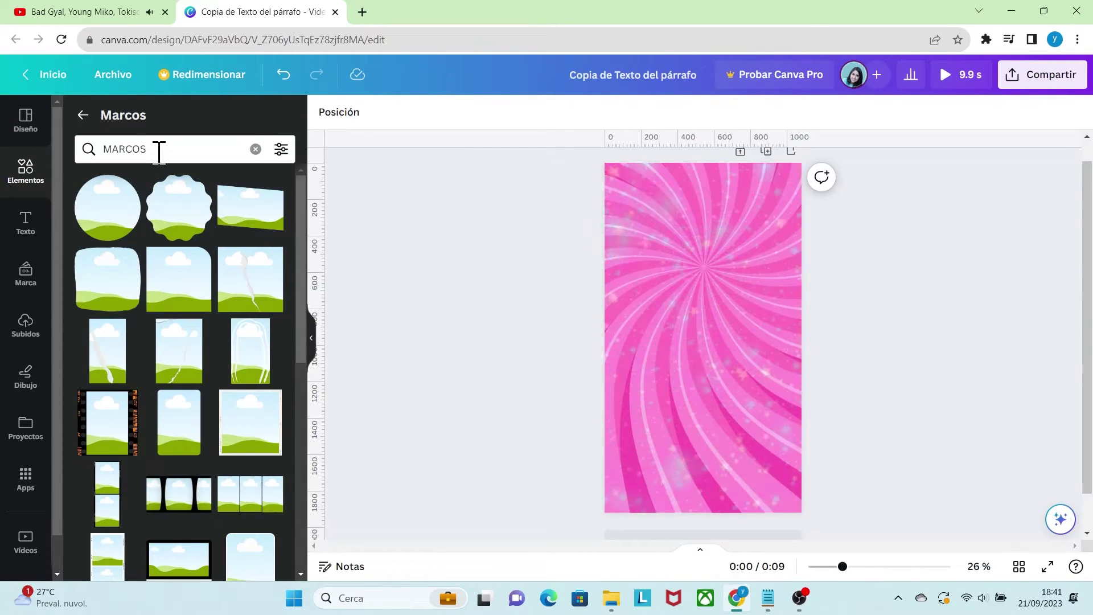
Search the frames for "Modern Shapes and Frames Border Frame" and open the details of the wide frame with scalloped ends
{"action": "left_click", "coordinate": [157, 152]}
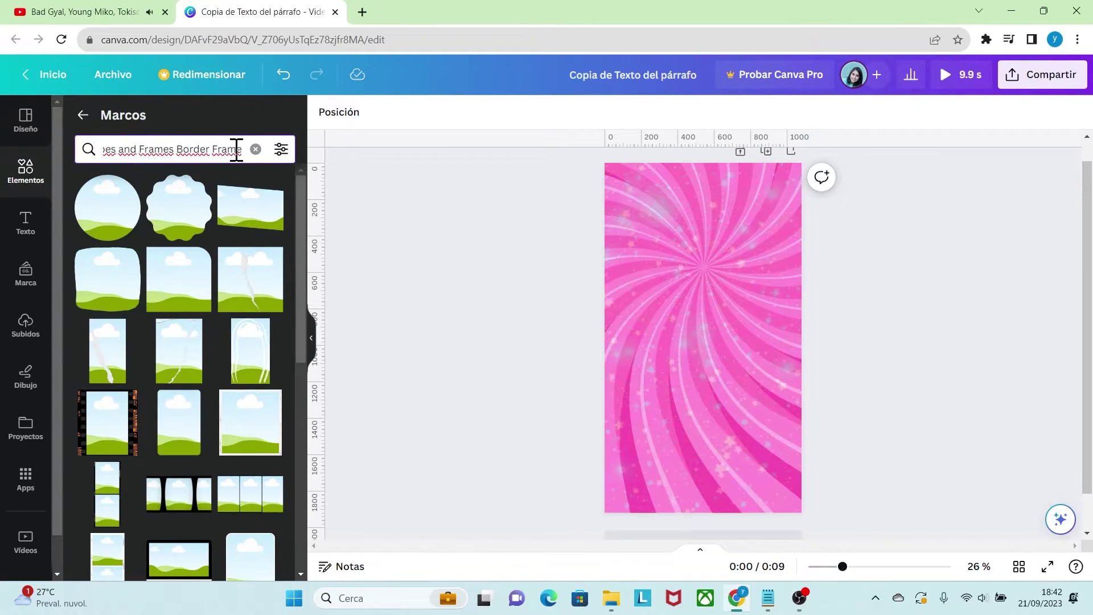
{"action": "key", "text": "Return"}
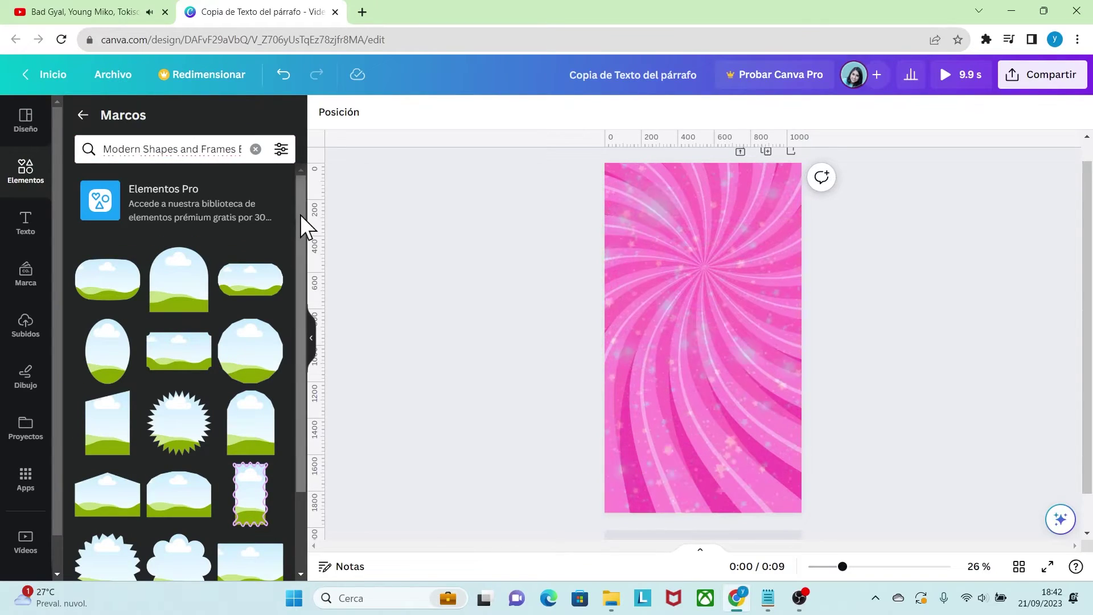
{"action": "left_click_drag", "start_coordinate": [300, 214], "coordinate": [326, 341]}
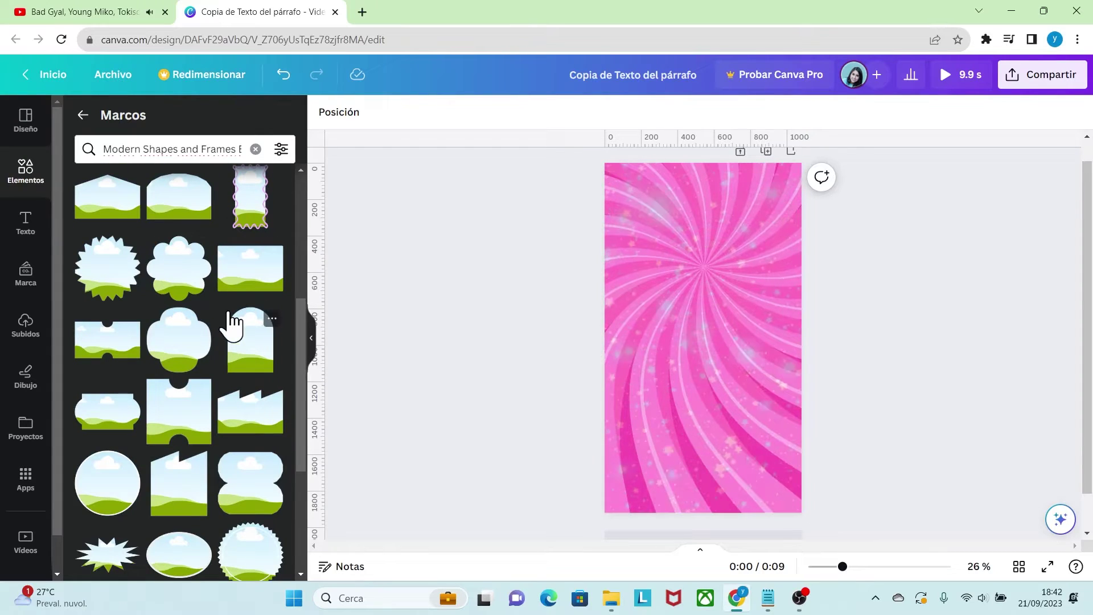
{"action": "left_click", "coordinate": [129, 391]}
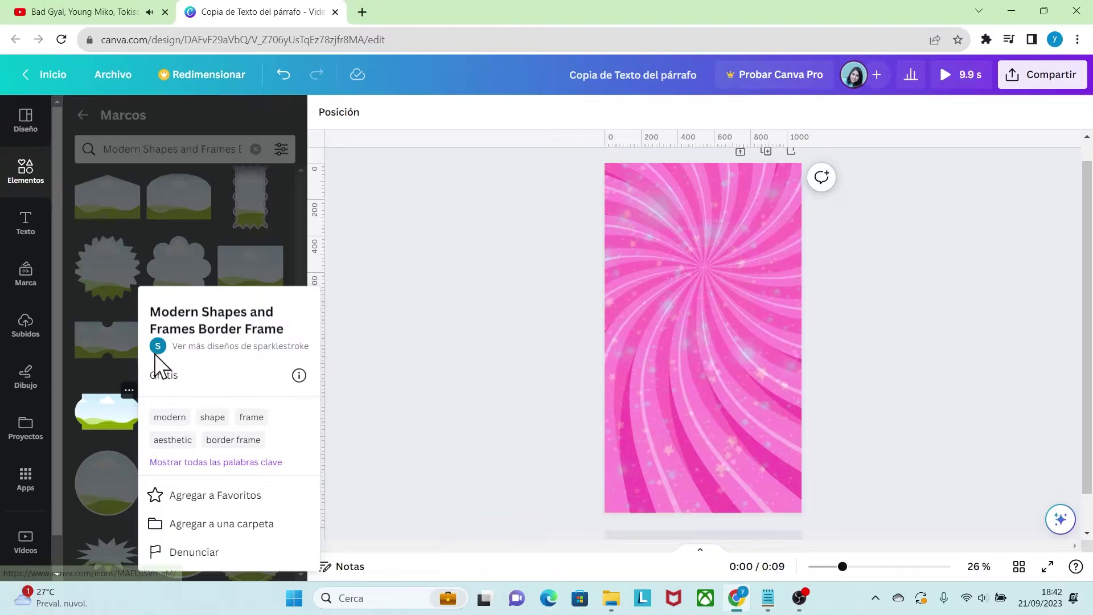
Add the wide scalloped-end frame, rotate it upright and enlarge it to about 1,540 by 850, centred on the page
{"action": "left_click", "coordinate": [104, 413]}
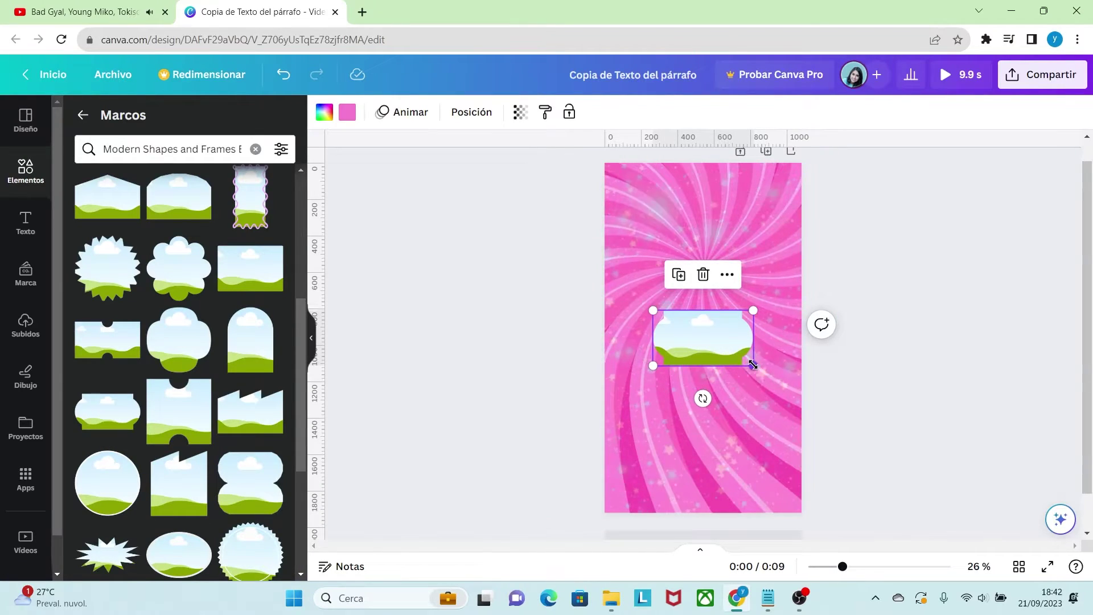
{"action": "left_click_drag", "start_coordinate": [753, 364], "coordinate": [1008, 505]}
{"action": "left_click_drag", "start_coordinate": [752, 406], "coordinate": [668, 337]}
{"action": "left_click_drag", "start_coordinate": [749, 469], "coordinate": [639, 356]}
{"action": "left_click_drag", "start_coordinate": [847, 512], "coordinate": [779, 479]}
{"action": "left_click_drag", "start_coordinate": [779, 198], "coordinate": [775, 198]}
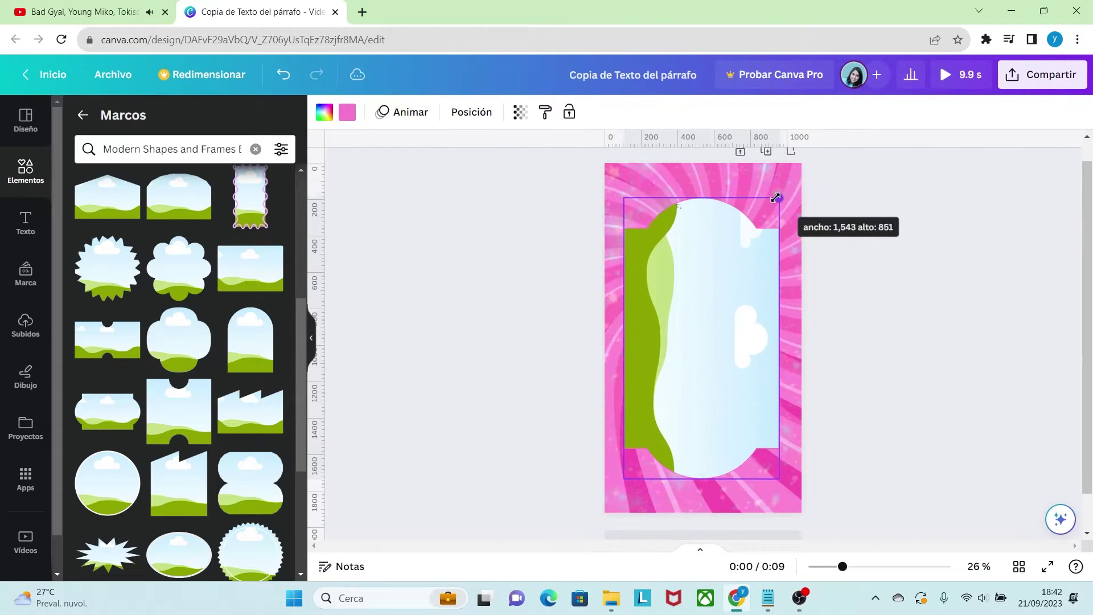
{"action": "left_click_drag", "start_coordinate": [631, 199], "coordinate": [629, 197]}
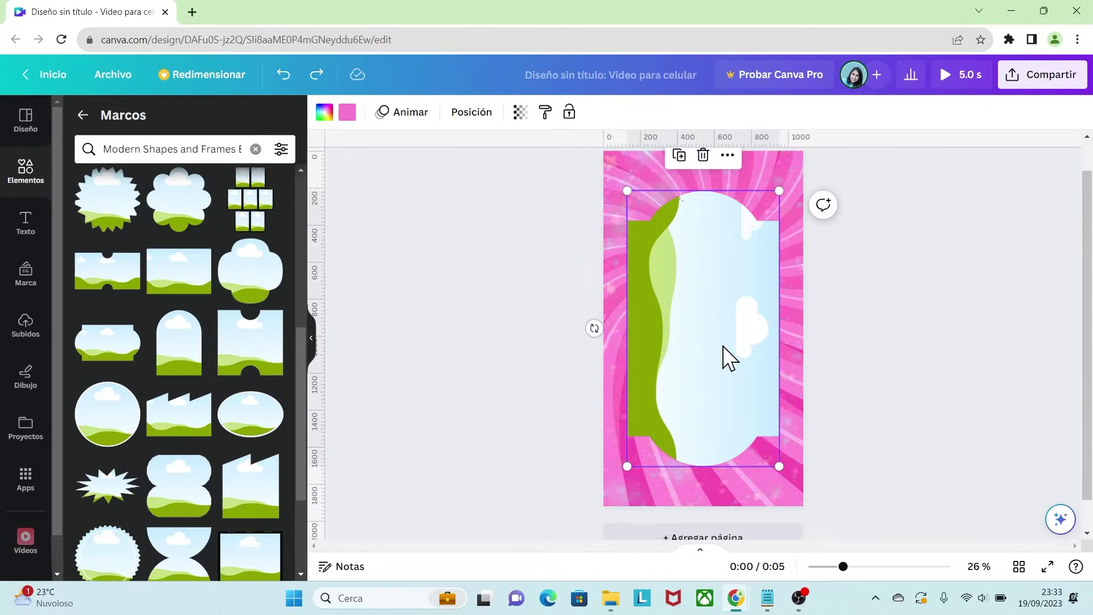
Fill the frame with the darkest pink from the photo colours and make its border white
{"action": "left_click", "coordinate": [324, 113]}
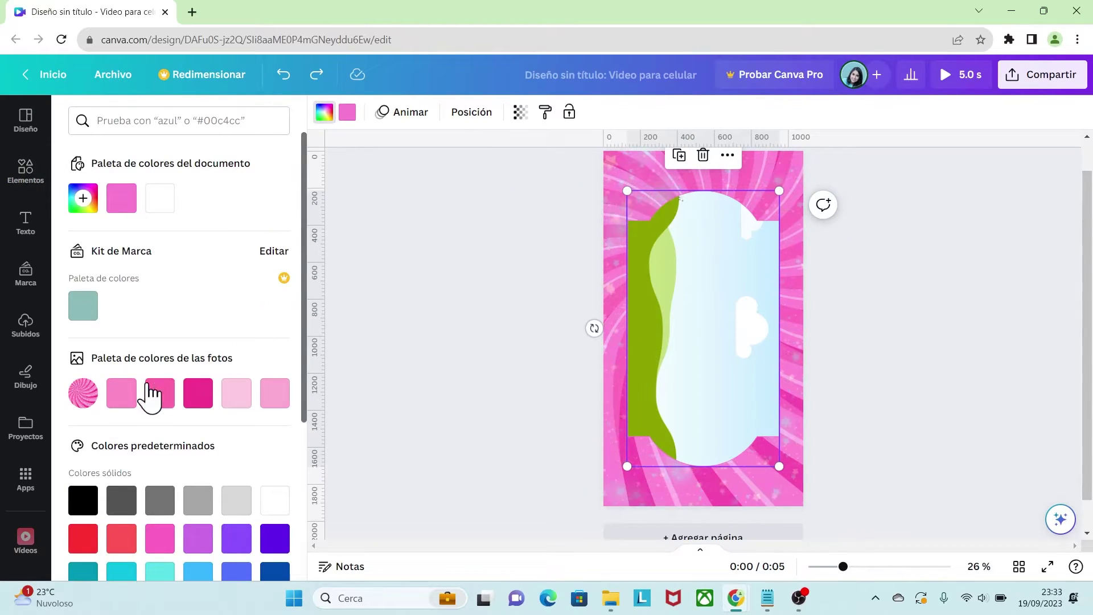
{"action": "left_click", "coordinate": [198, 393]}
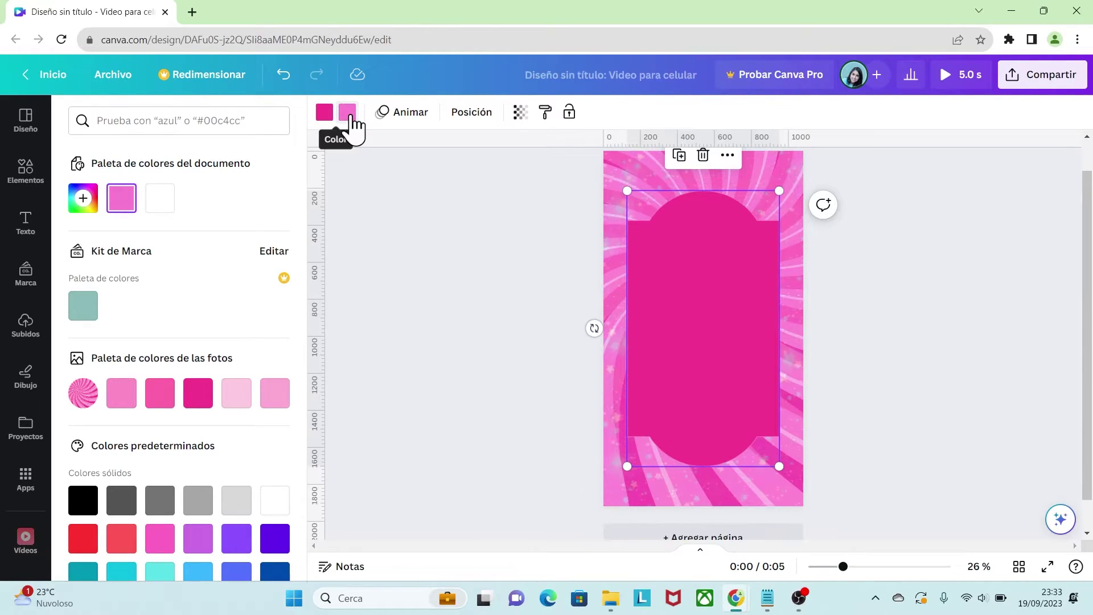
{"action": "key", "text": "Escape"}
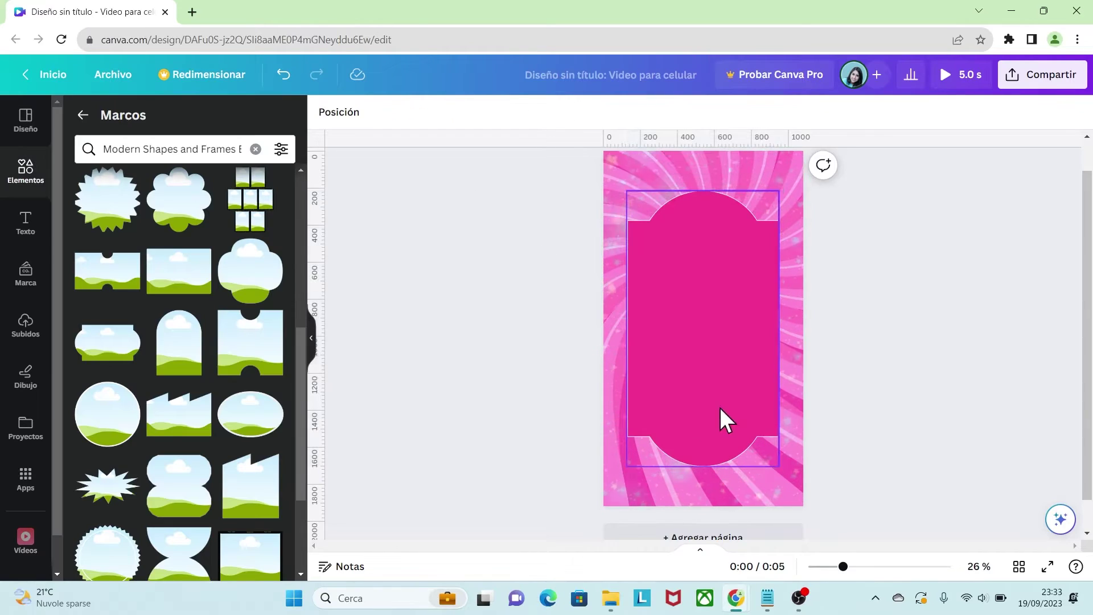
Add the uploaded Glamlite Barbie heart GIF, shrink it and centre it over the frame's upper edge
{"action": "left_click", "coordinate": [34, 325]}
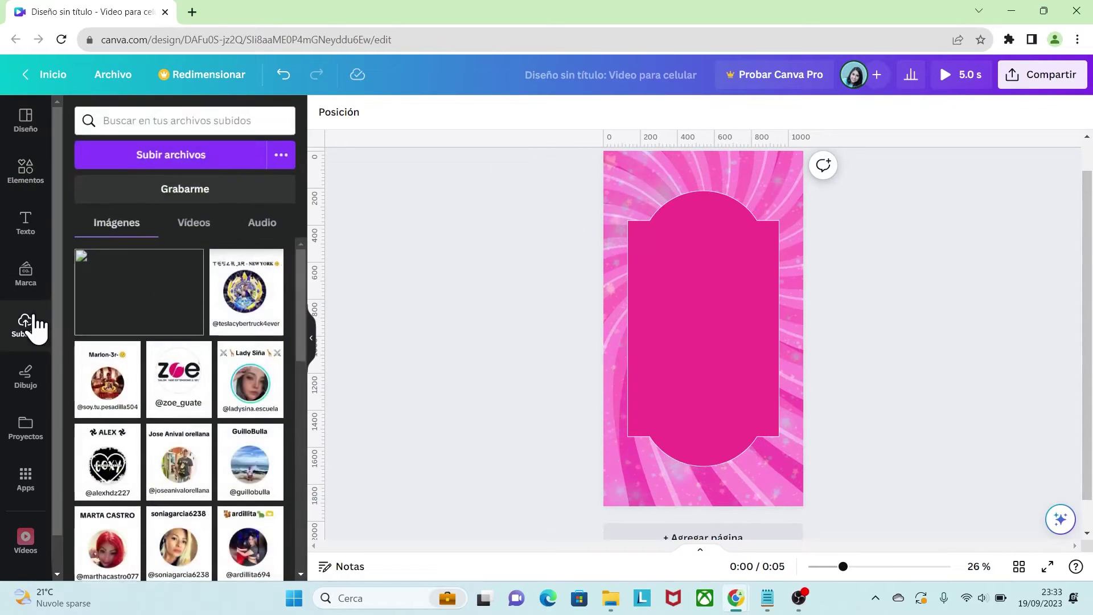
{"action": "left_click", "coordinate": [190, 228]}
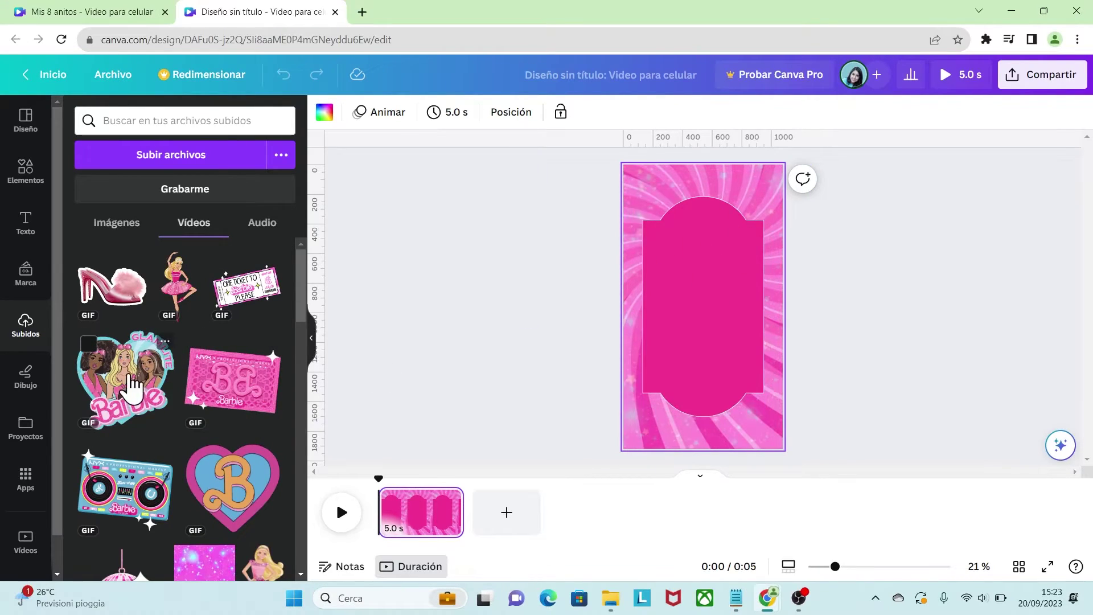
{"action": "left_click", "coordinate": [132, 388]}
{"action": "left_click_drag", "start_coordinate": [715, 349], "coordinate": [708, 237]}
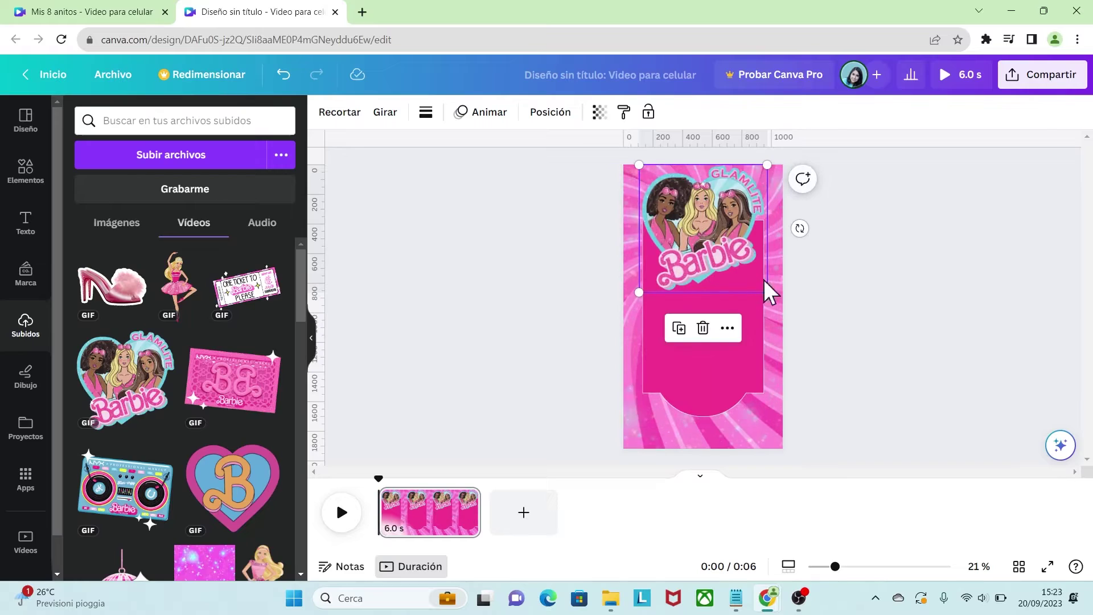
{"action": "left_click_drag", "start_coordinate": [769, 293], "coordinate": [718, 240]}
{"action": "left_click_drag", "start_coordinate": [673, 220], "coordinate": [696, 220]}
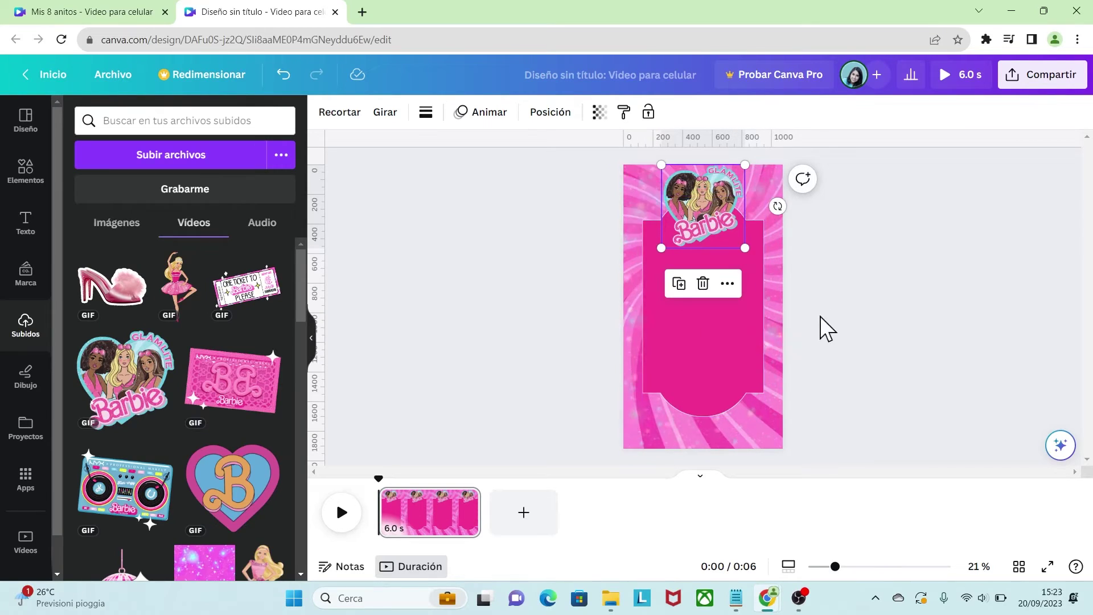
Add the disco ball GIF, shrink it and place one on each side of the Glamlite Barbie sticker
{"action": "scroll", "coordinate": [171, 398], "scroll_direction": "down", "scroll_amount": 3}
{"action": "left_click_drag", "start_coordinate": [122, 422], "coordinate": [671, 269]}
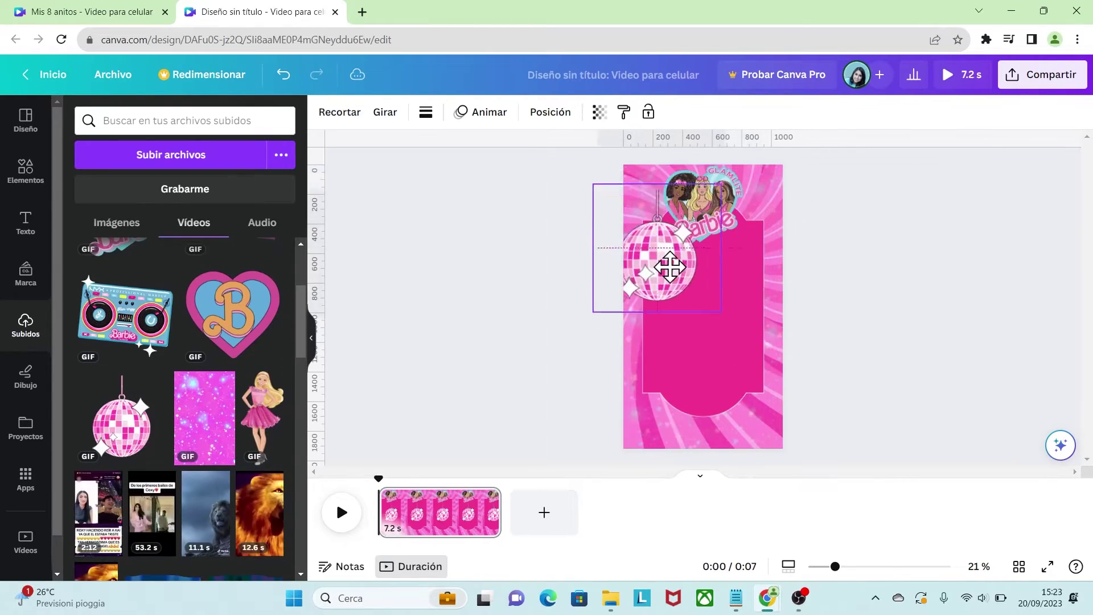
{"action": "left_click_drag", "start_coordinate": [718, 312], "coordinate": [675, 232]}
{"action": "left_click_drag", "start_coordinate": [639, 211], "coordinate": [653, 219]}
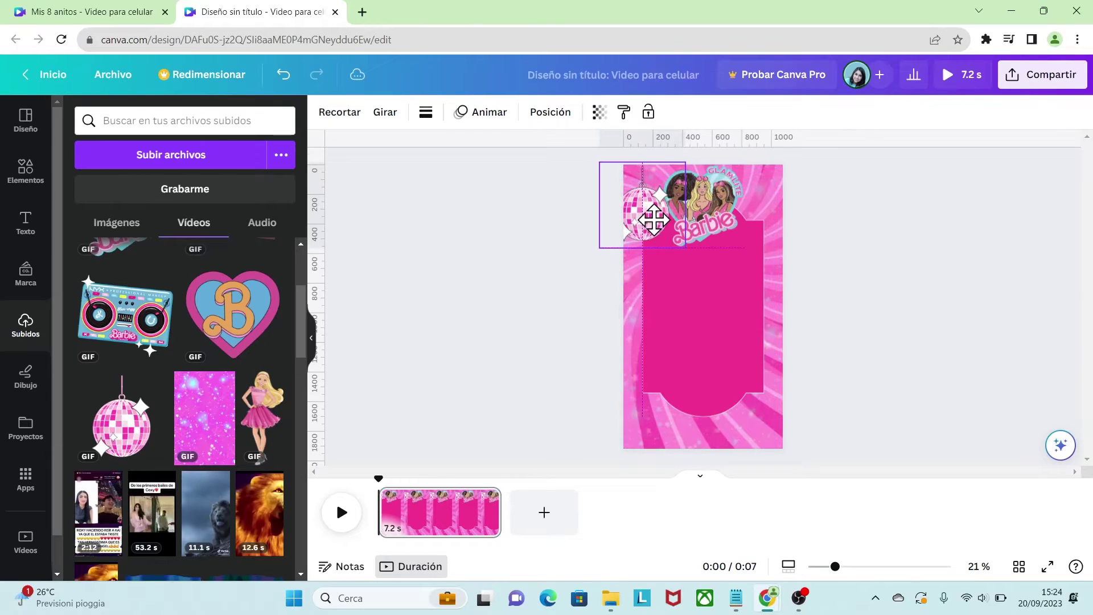
{"action": "left_click_drag", "start_coordinate": [796, 225], "coordinate": [758, 208]}
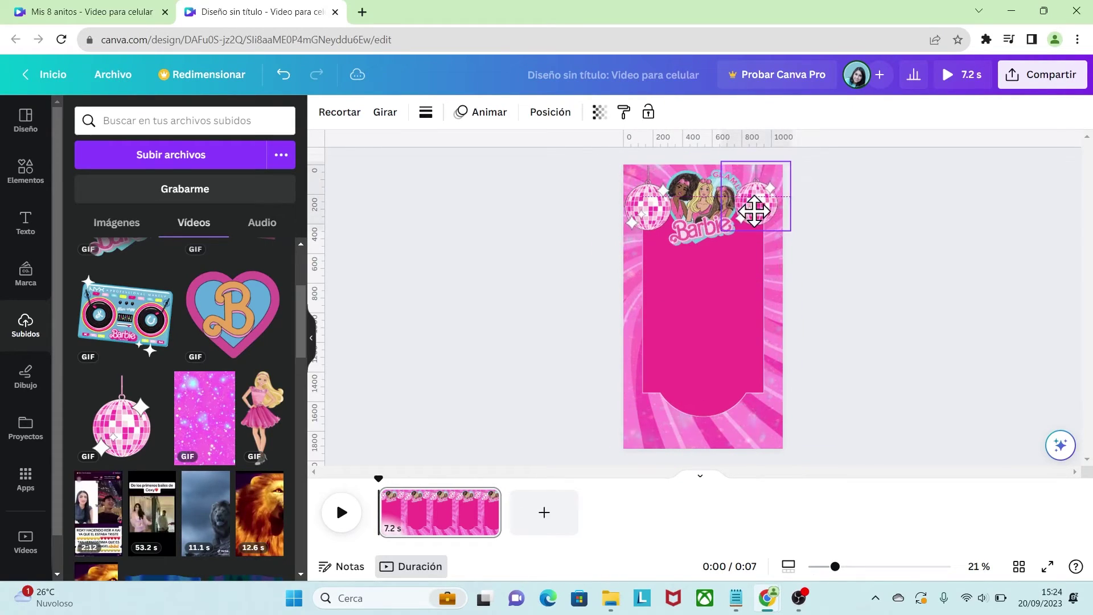
{"action": "left_click", "coordinate": [864, 290]}
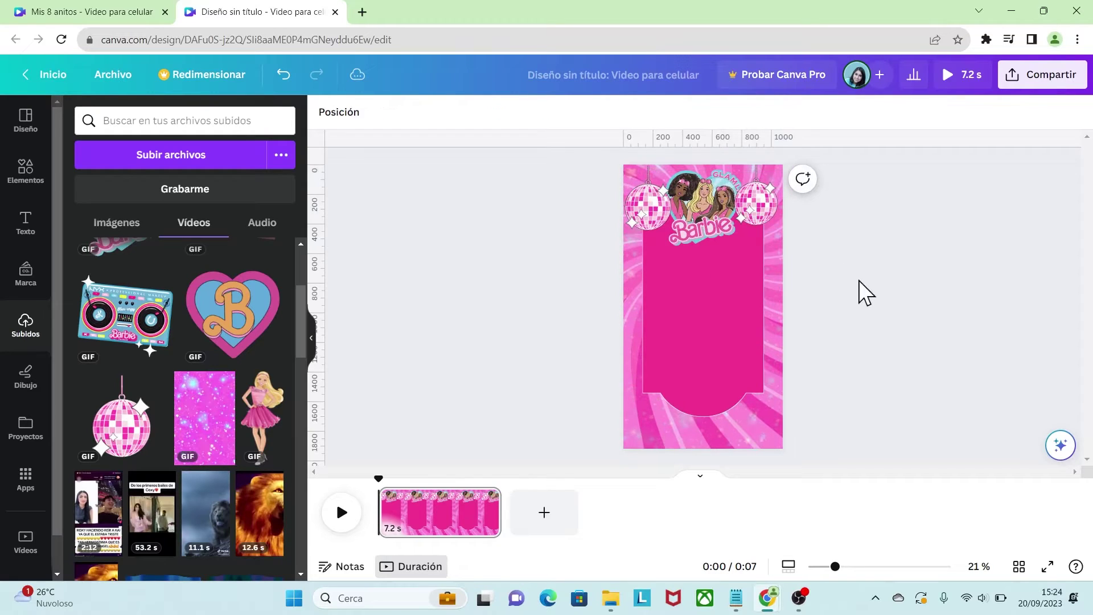
Add the "One ticket to Barbie please" GIF, shrink it and place it in the page's lower-left corner
{"action": "left_click_drag", "start_coordinate": [835, 566], "coordinate": [858, 567]}
{"action": "scroll", "coordinate": [968, 341], "scroll_direction": "down", "scroll_amount": 3}
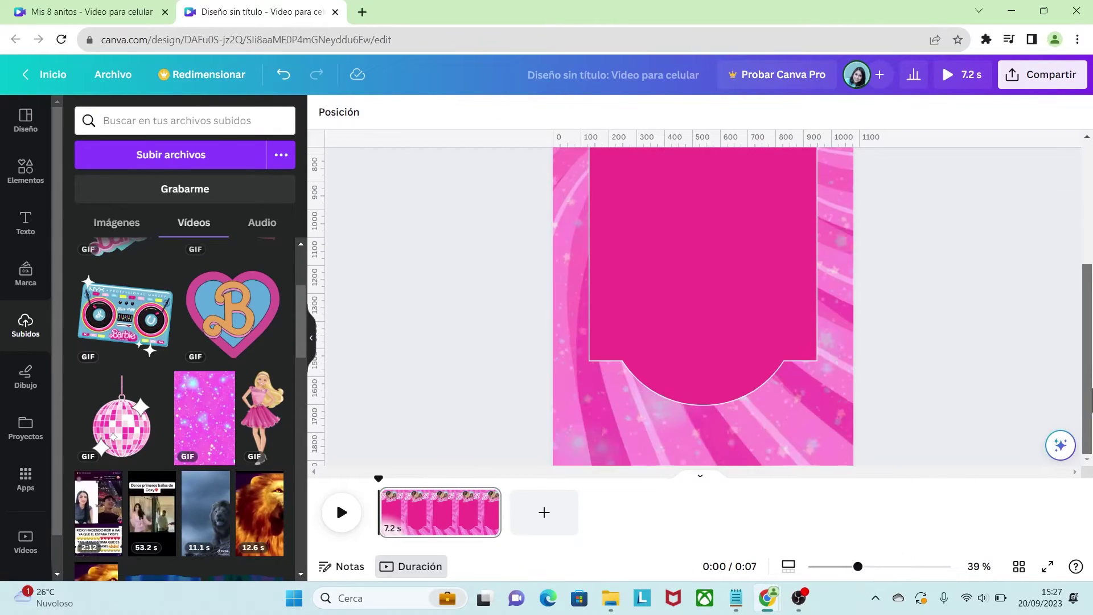
{"action": "scroll", "coordinate": [302, 282], "scroll_direction": "up", "scroll_amount": 3}
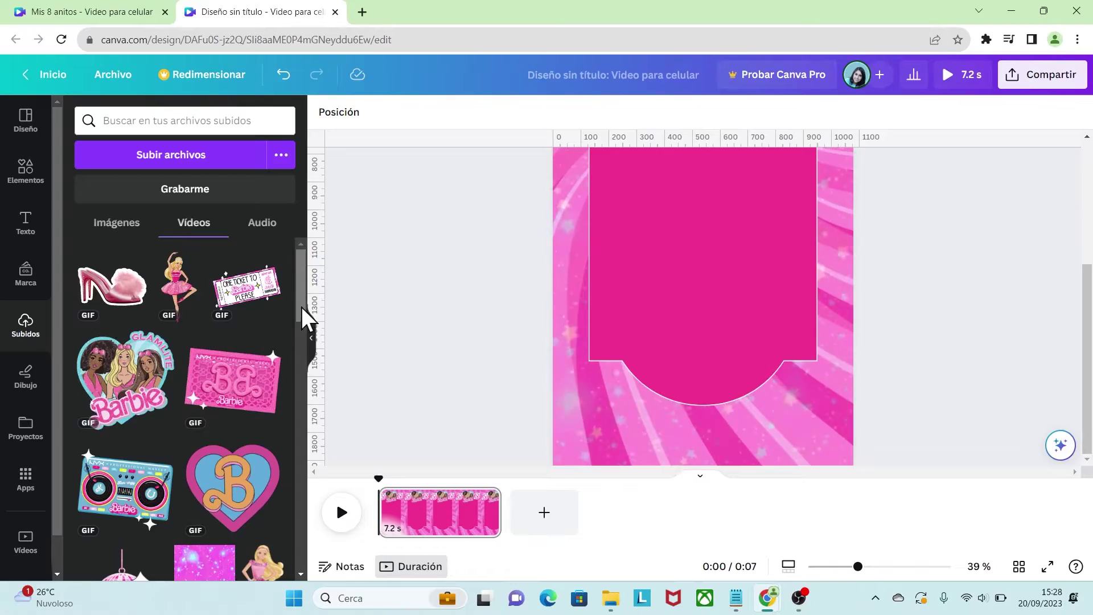
{"action": "left_click", "coordinate": [246, 287]}
{"action": "left_click_drag", "start_coordinate": [686, 224], "coordinate": [632, 399]}
{"action": "left_click_drag", "start_coordinate": [771, 256], "coordinate": [717, 310]}
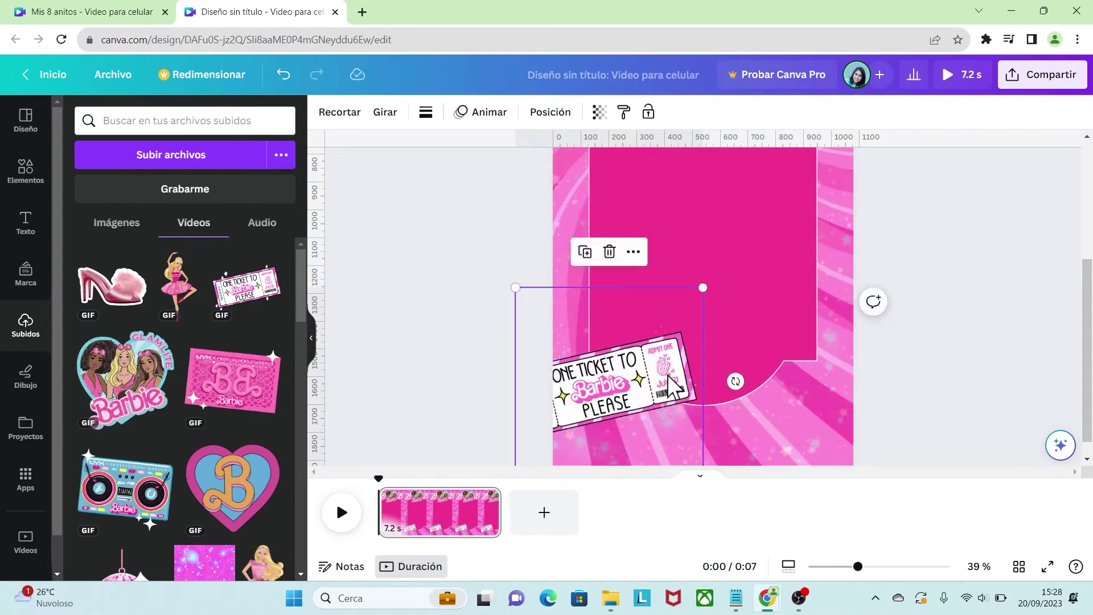
Add the pink BE palette and boombox GIFs, shrink both and place them at the page's lower right and lower centre
{"action": "left_click", "coordinate": [232, 381]}
{"action": "left_click_drag", "start_coordinate": [823, 318], "coordinate": [758, 252]}
{"action": "left_click_drag", "start_coordinate": [683, 165], "coordinate": [820, 376]}
{"action": "left_click", "coordinate": [125, 487]}
{"action": "left_click_drag", "start_coordinate": [824, 319], "coordinate": [757, 251]}
{"action": "left_click_drag", "start_coordinate": [649, 178], "coordinate": [678, 412]}
Add the ballerina Barbie GIF at the page's lower right and the standing Barbie GIF at its lower left
{"action": "left_click", "coordinate": [178, 285]}
{"action": "scroll", "coordinate": [183, 399], "scroll_direction": "down", "scroll_amount": 2}
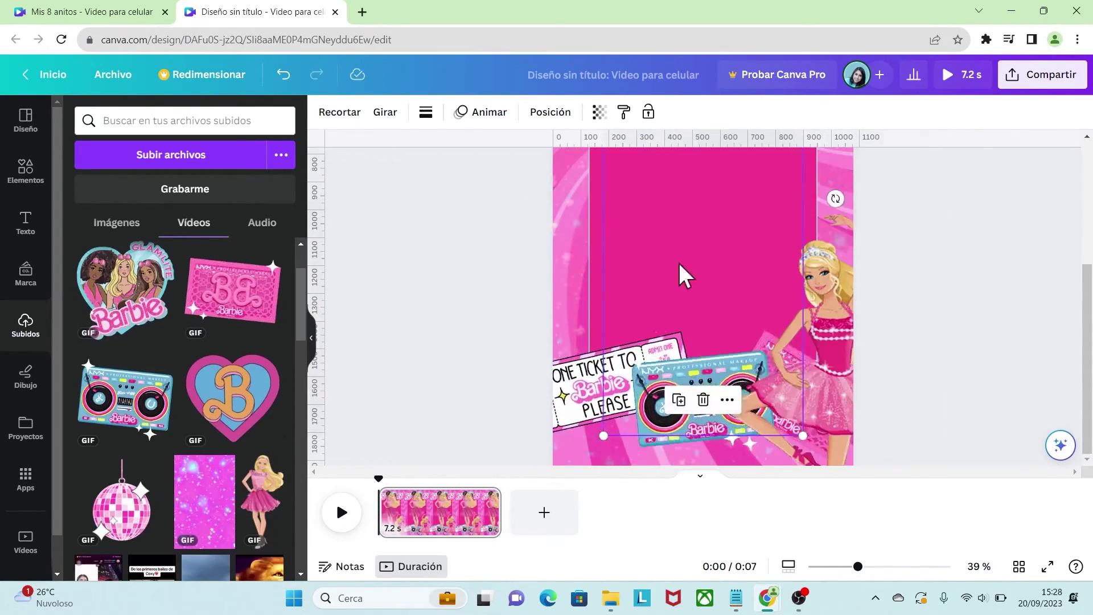
{"action": "left_click", "coordinate": [262, 501]}
{"action": "left_click_drag", "start_coordinate": [689, 341], "coordinate": [604, 298]}
{"action": "left_click_drag", "start_coordinate": [735, 247], "coordinate": [672, 259]}
{"action": "left_click", "coordinate": [964, 435]}
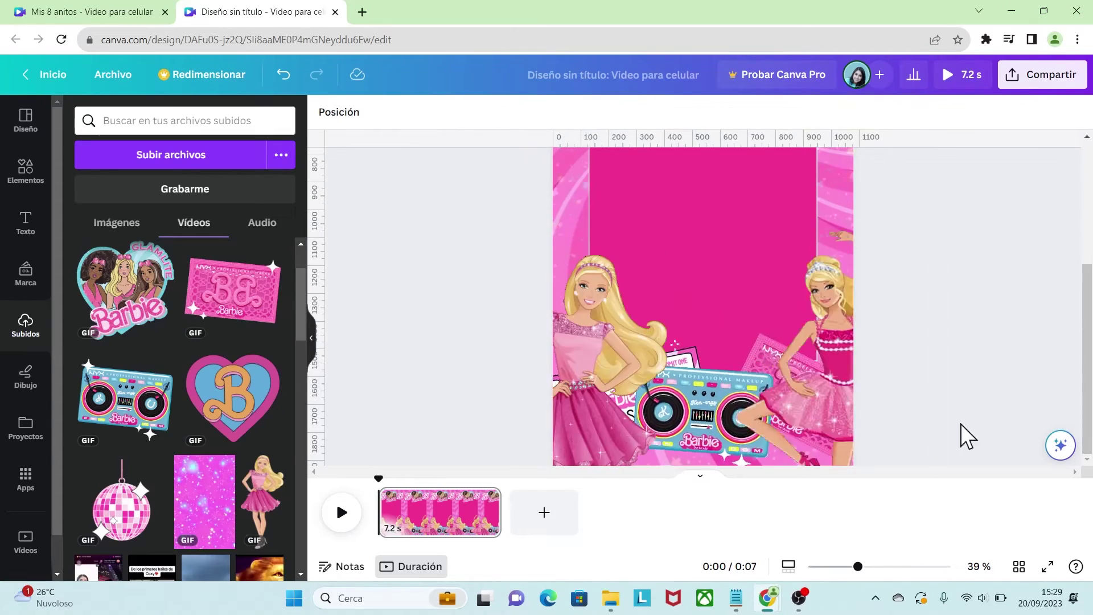
{"action": "left_click_drag", "start_coordinate": [857, 567], "coordinate": [837, 566]}
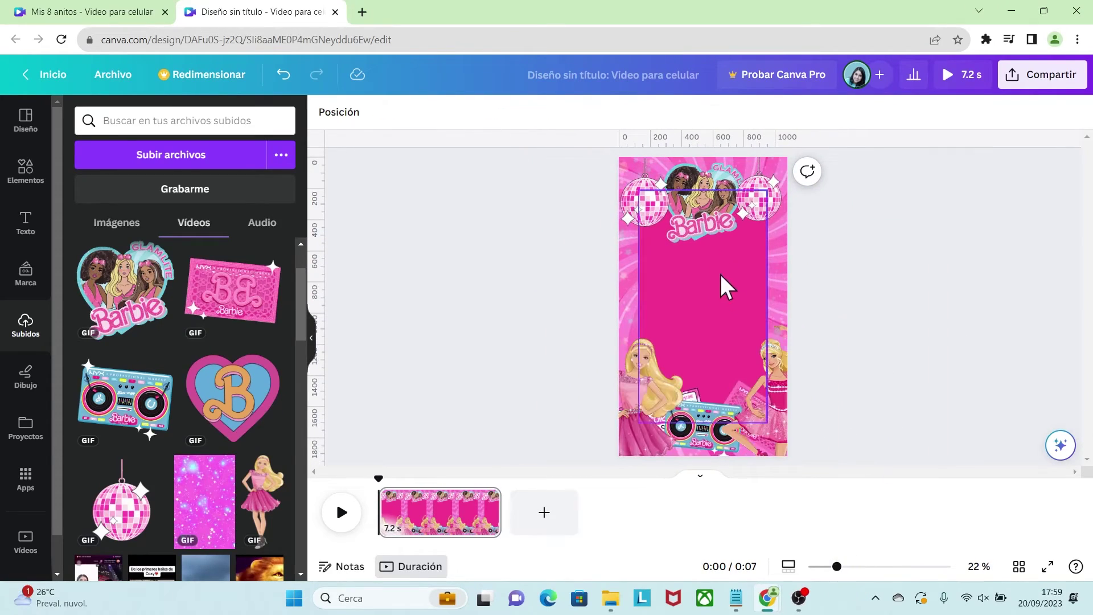
Rotate the tilted Glamlite Barbie sticker at the page's top until it is straight
{"action": "left_click_drag", "start_coordinate": [837, 566], "coordinate": [865, 567]}
{"action": "left_click_drag", "start_coordinate": [1087, 305], "coordinate": [1091, 220]}
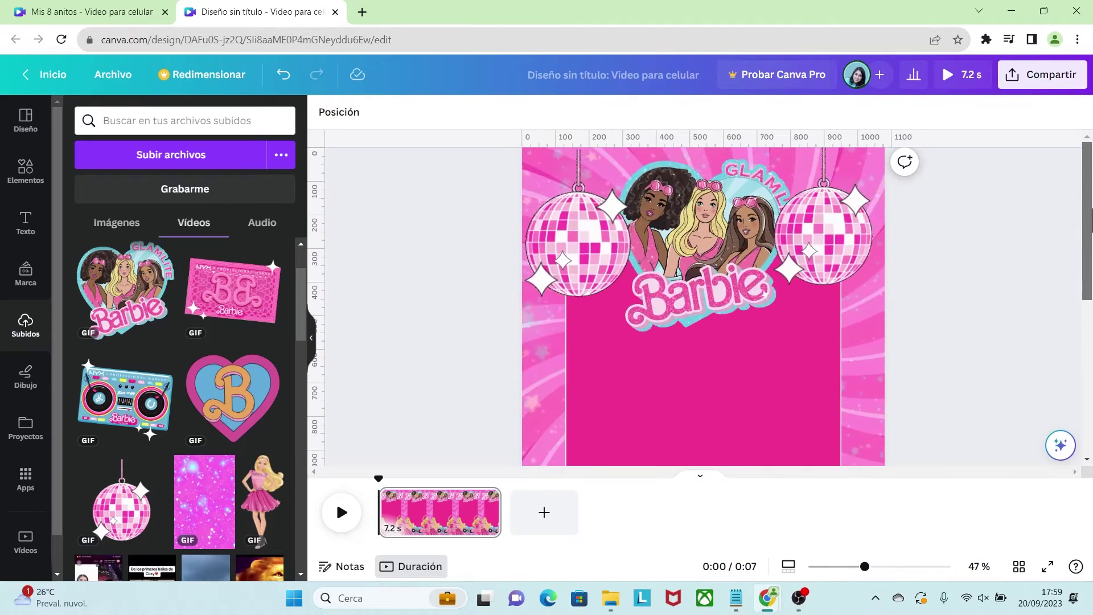
{"action": "left_click", "coordinate": [722, 263]}
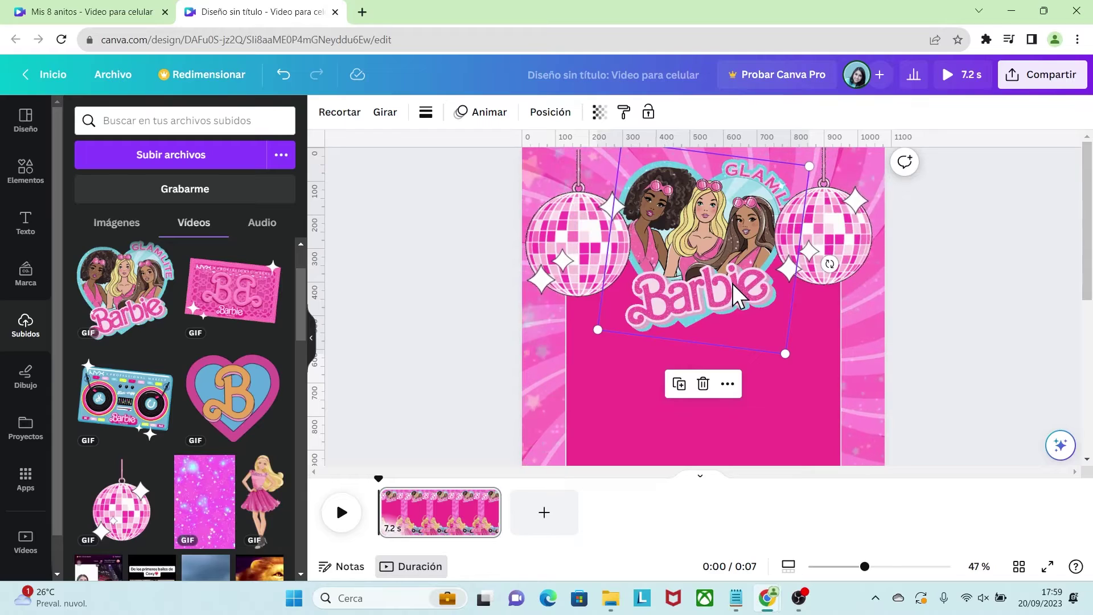
{"action": "left_click_drag", "start_coordinate": [830, 264], "coordinate": [831, 248]}
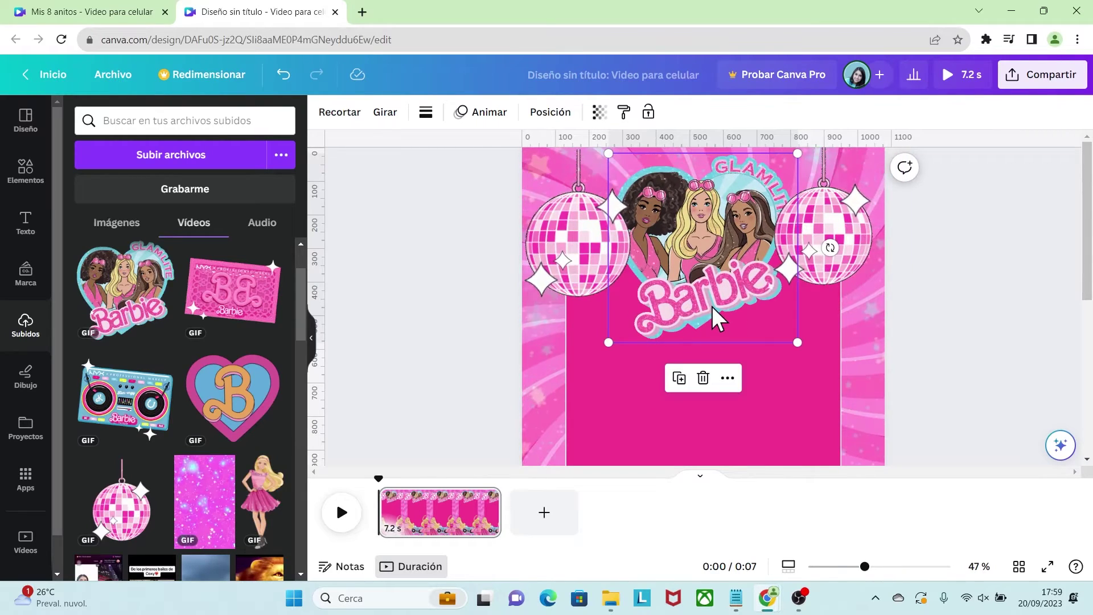
Crop the Barbie lettering off the bottom of the Glamlite sticker and slightly enlarge the remaining part
{"action": "left_click", "coordinate": [342, 113]}
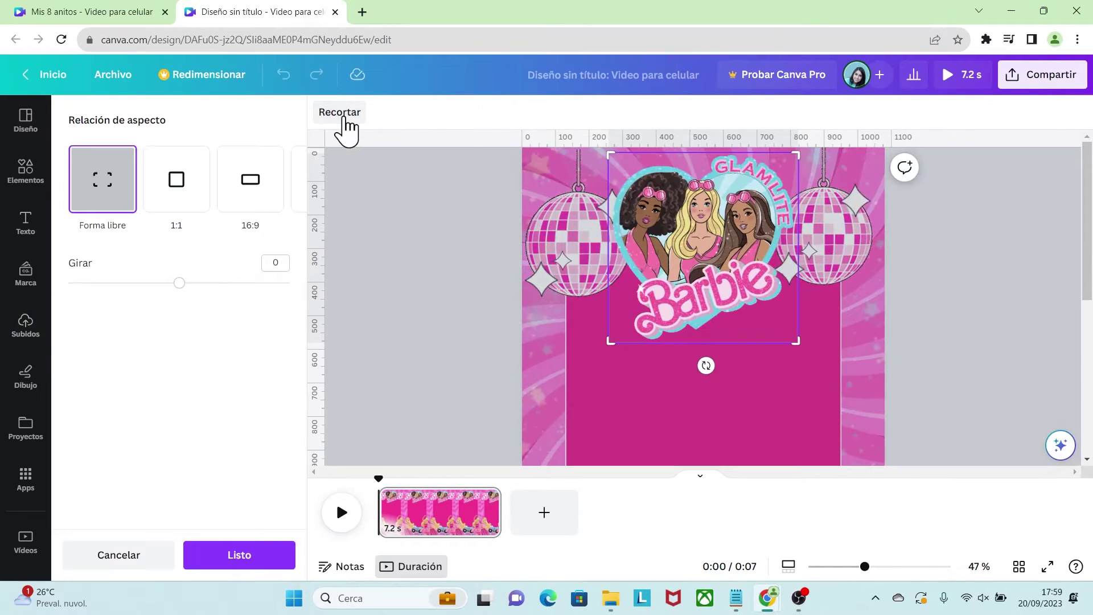
{"action": "left_click_drag", "start_coordinate": [609, 339], "coordinate": [612, 278]}
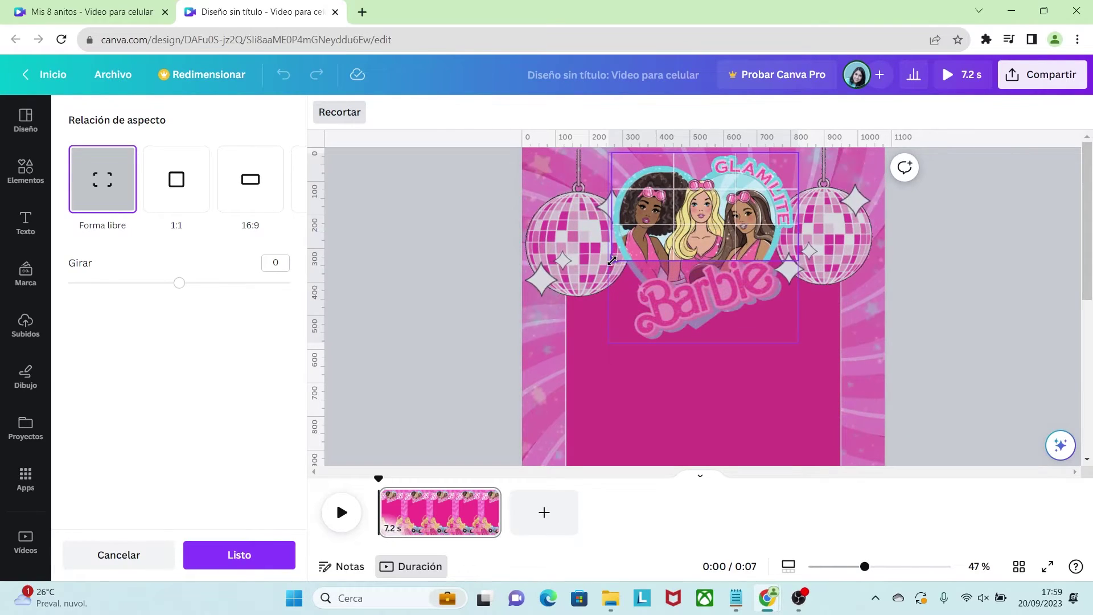
{"action": "left_click", "coordinate": [922, 295]}
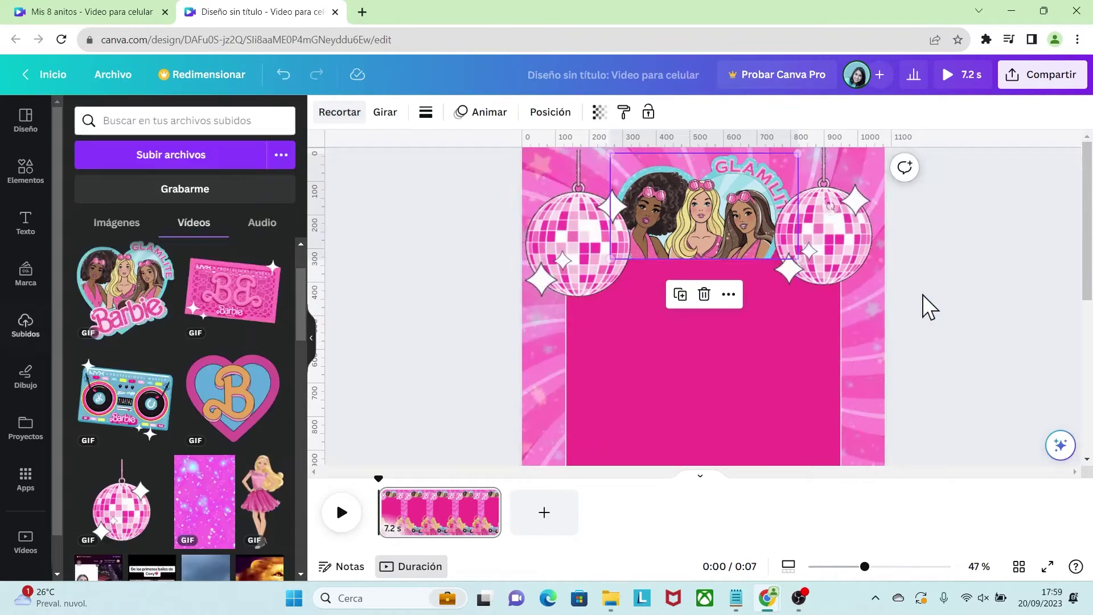
{"action": "left_click_drag", "start_coordinate": [796, 258], "coordinate": [808, 268]}
{"action": "left_click", "coordinate": [664, 298]}
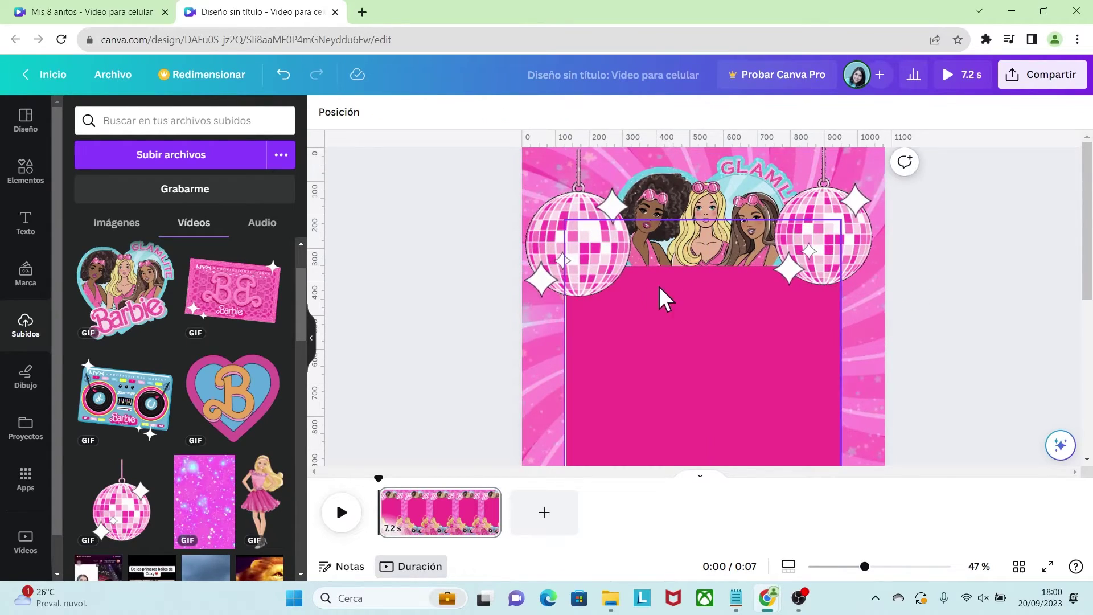
Upload the name image 63bd10976c3856de556c3783a749765e.png from the TARJETA BARBIE folder
{"action": "left_click", "coordinate": [224, 159]}
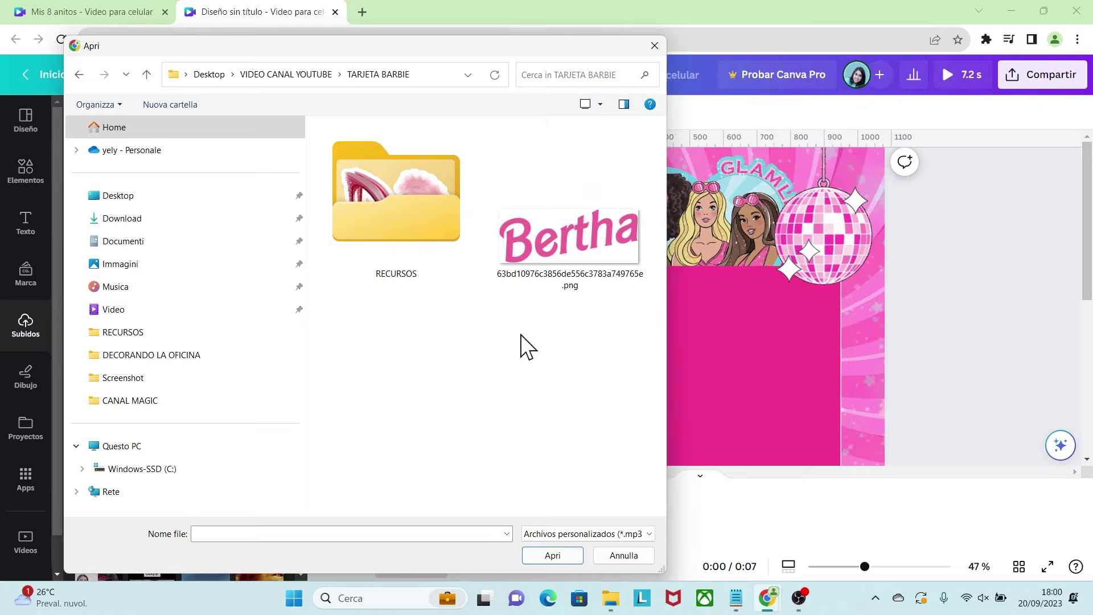
{"action": "left_click", "coordinate": [584, 243]}
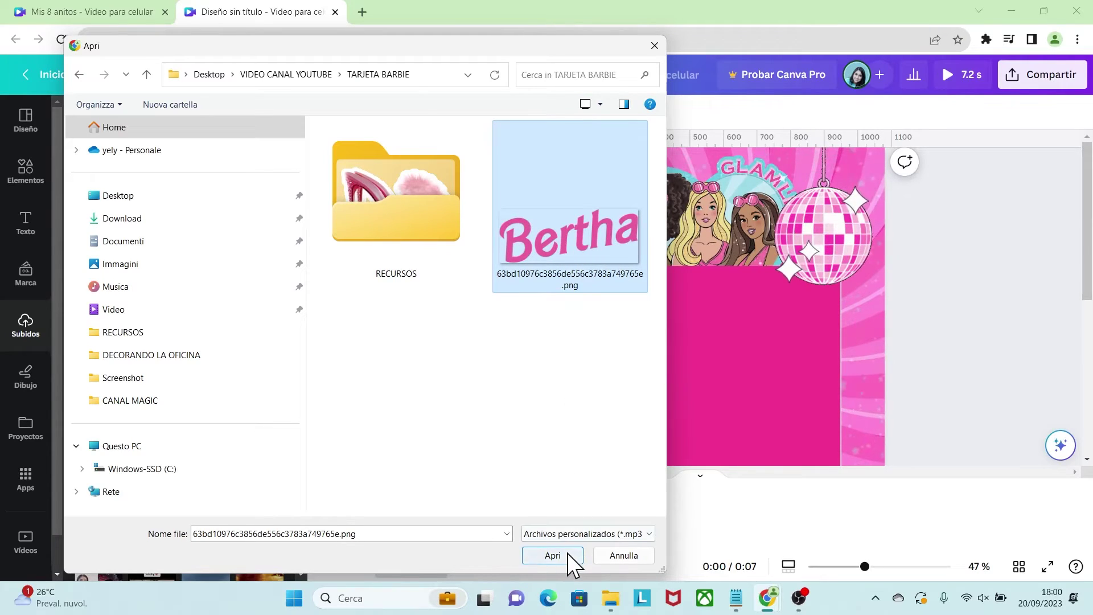
{"action": "left_click", "coordinate": [552, 555]}
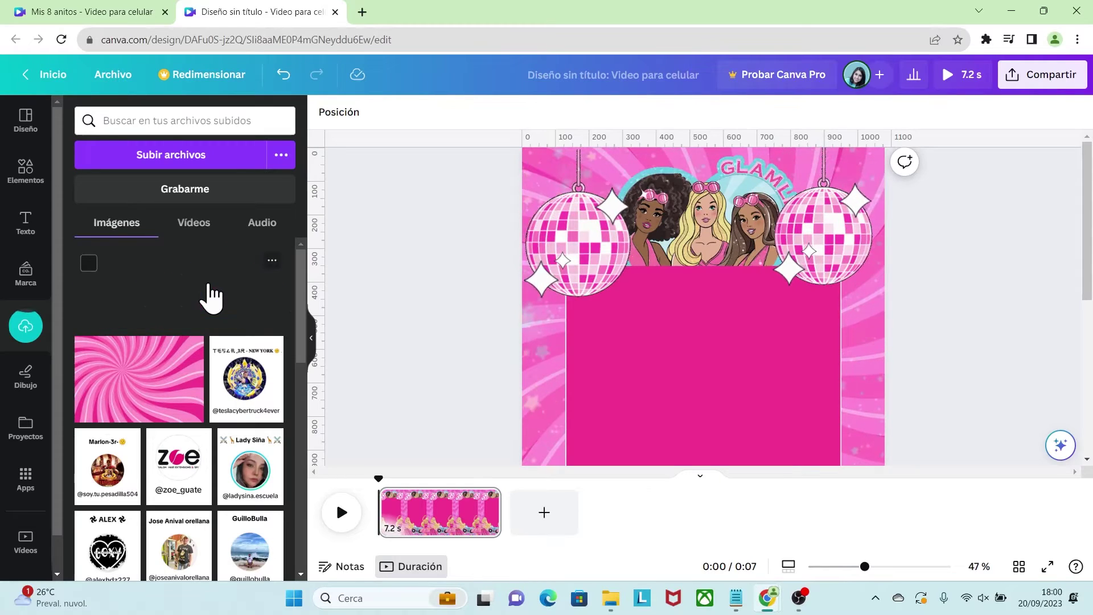
Lock the large dark pink frame in place
{"action": "left_click", "coordinate": [746, 373]}
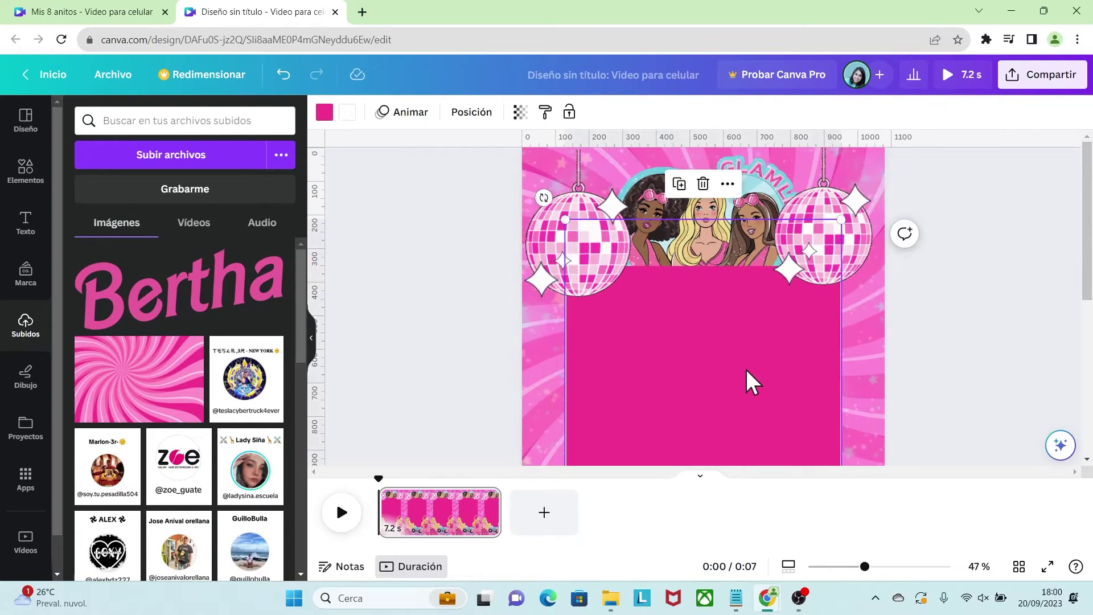
{"action": "right_click", "coordinate": [756, 360]}
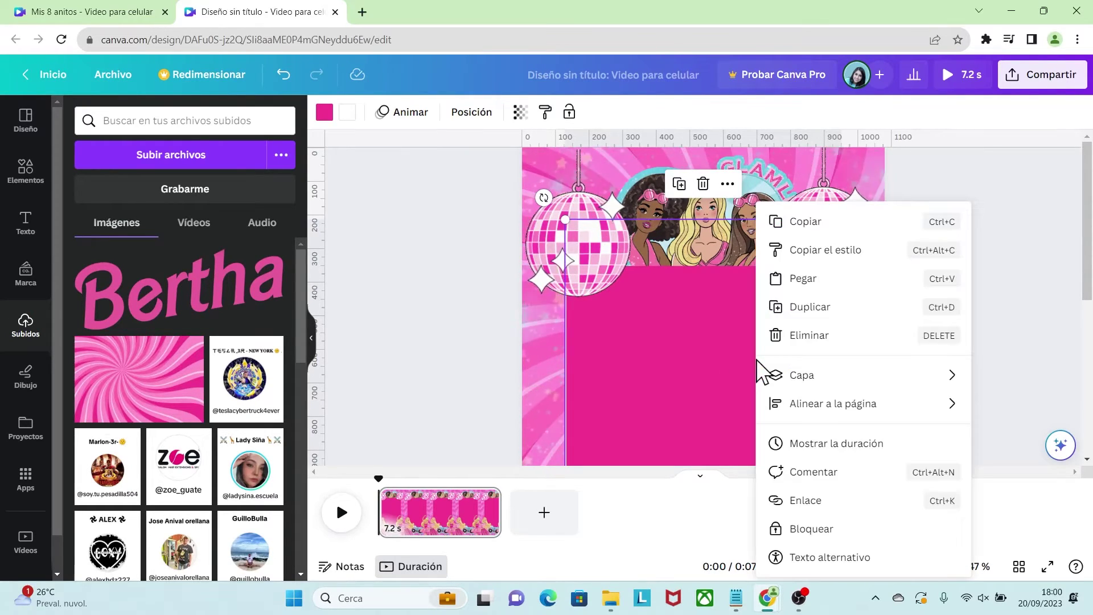
{"action": "left_click", "coordinate": [800, 530]}
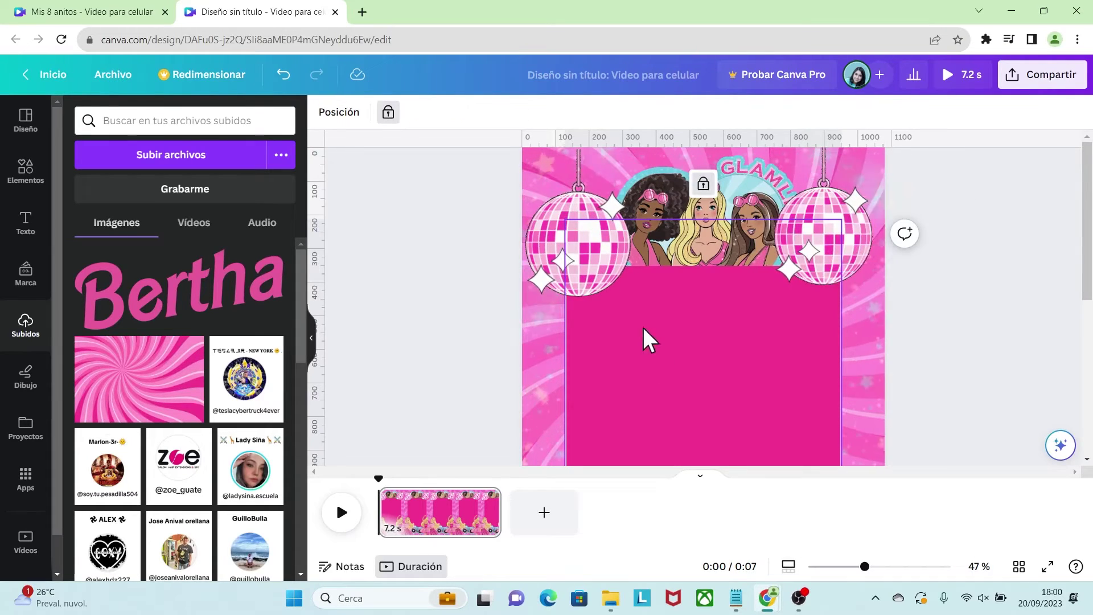
Add the uploaded name image, shrink it and position it just beneath the three dolls
{"action": "left_click", "coordinate": [208, 307]}
{"action": "left_click_drag", "start_coordinate": [700, 450], "coordinate": [701, 261]}
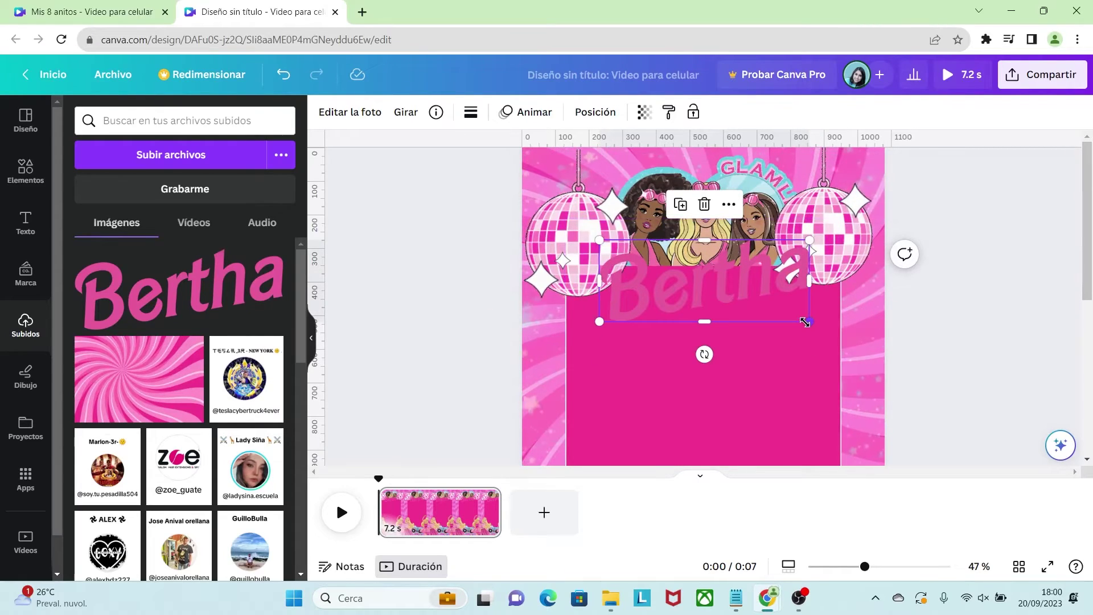
{"action": "left_click_drag", "start_coordinate": [805, 322], "coordinate": [776, 308]}
{"action": "left_click_drag", "start_coordinate": [726, 278], "coordinate": [739, 278]}
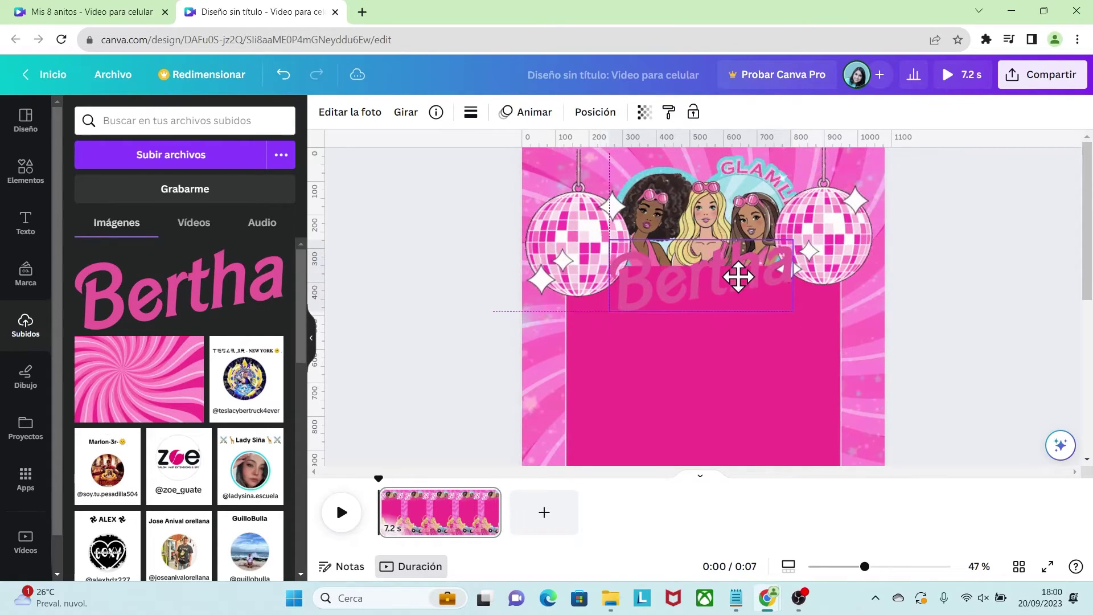
Tilt the name image slightly and give it a white Contorno outline with size 32
{"action": "left_click_drag", "start_coordinate": [697, 344], "coordinate": [685, 346]}
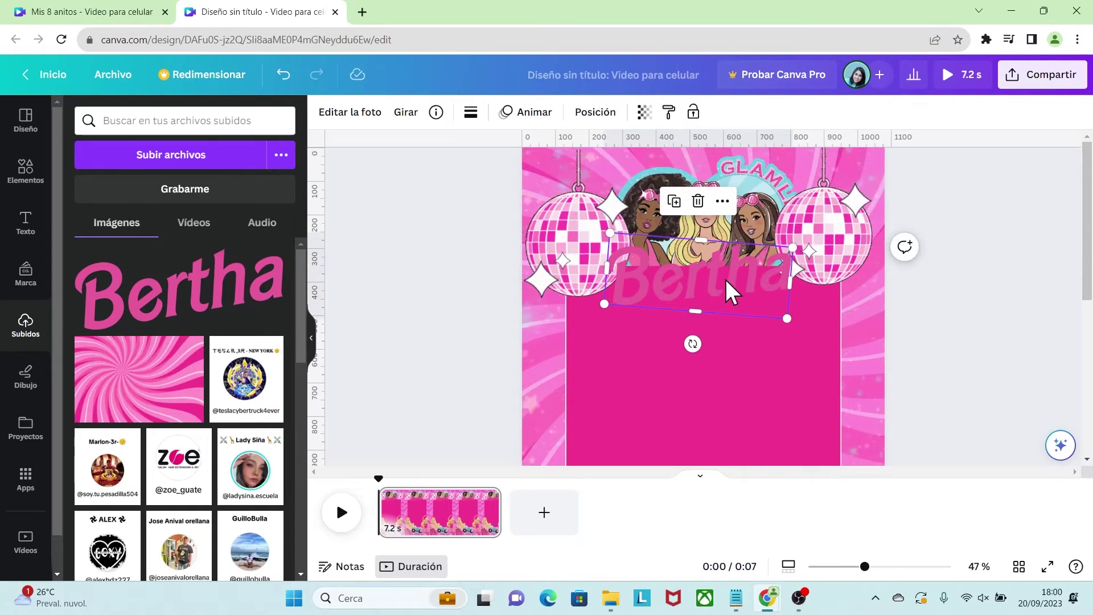
{"action": "left_click", "coordinate": [373, 117]}
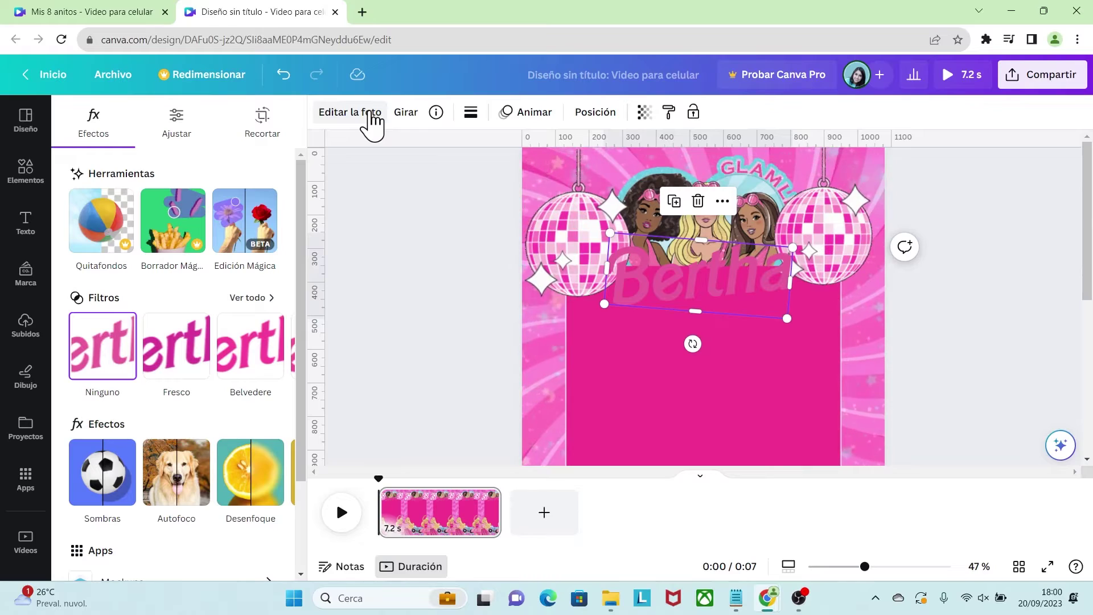
{"action": "left_click", "coordinate": [122, 473]}
{"action": "left_click", "coordinate": [251, 305]}
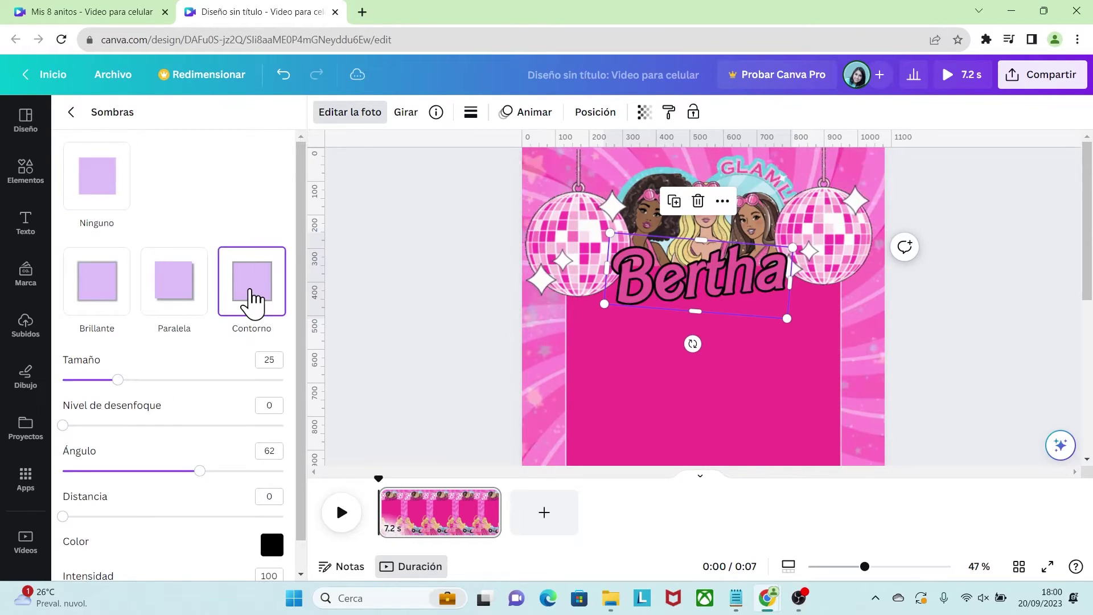
{"action": "left_click", "coordinate": [272, 546]}
{"action": "left_click", "coordinate": [302, 393]}
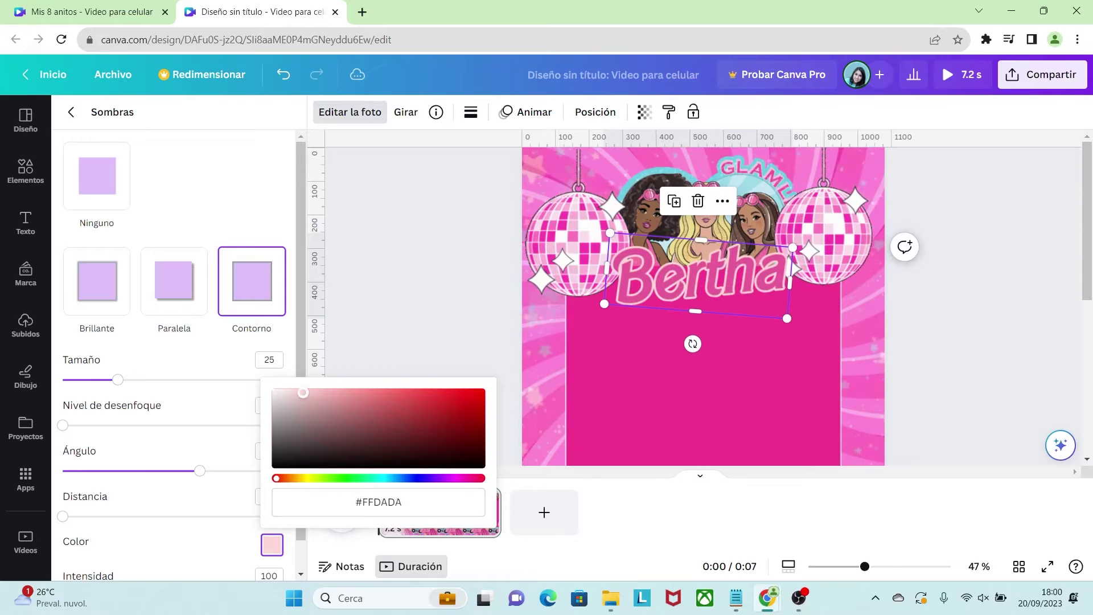
{"action": "left_click", "coordinate": [129, 380]}
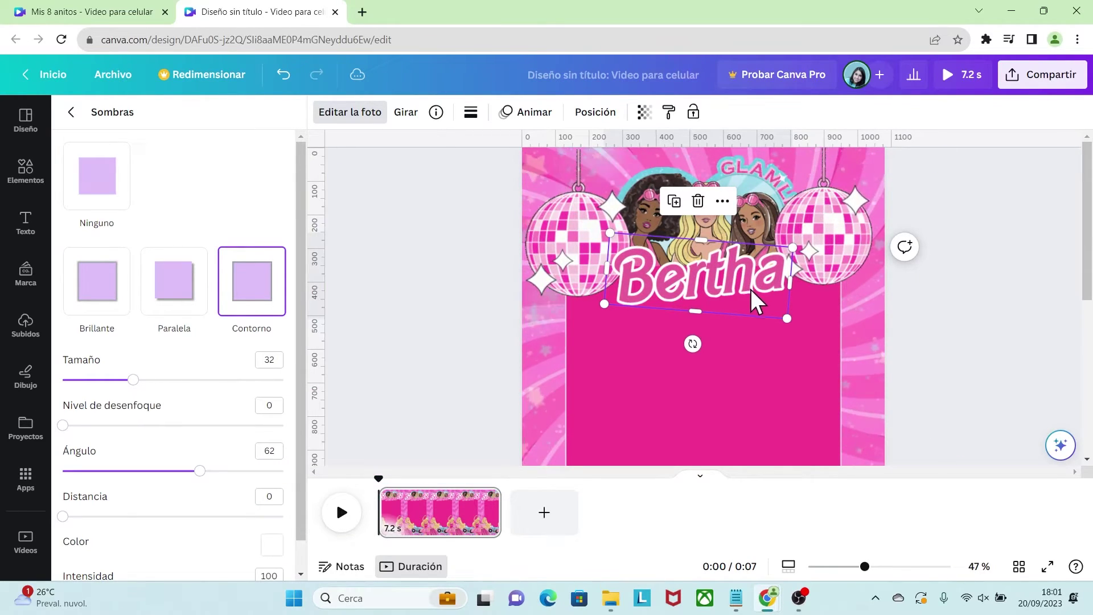
Slightly enlarge the outlined name image and recentre it beneath the three dolls
{"action": "mouse_move", "coordinate": [786, 320]}
{"action": "left_mouse_down"}
{"action": "mouse_move", "coordinate": [826, 332]}
{"action": "mouse_move", "coordinate": [790, 323]}
{"action": "left_mouse_up"}
{"action": "mouse_move", "coordinate": [741, 278]}
{"action": "left_mouse_down"}
{"action": "mouse_move", "coordinate": [763, 287]}
{"action": "mouse_move", "coordinate": [735, 277]}
{"action": "left_mouse_up"}
{"action": "key", "text": "Escape"}
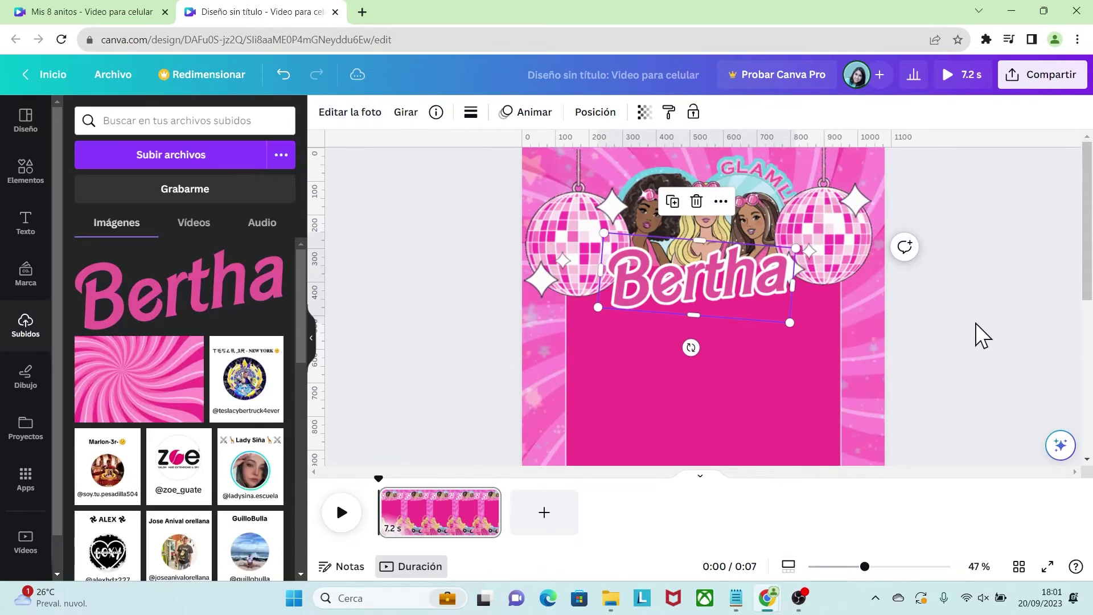
{"action": "key", "text": "Escape"}
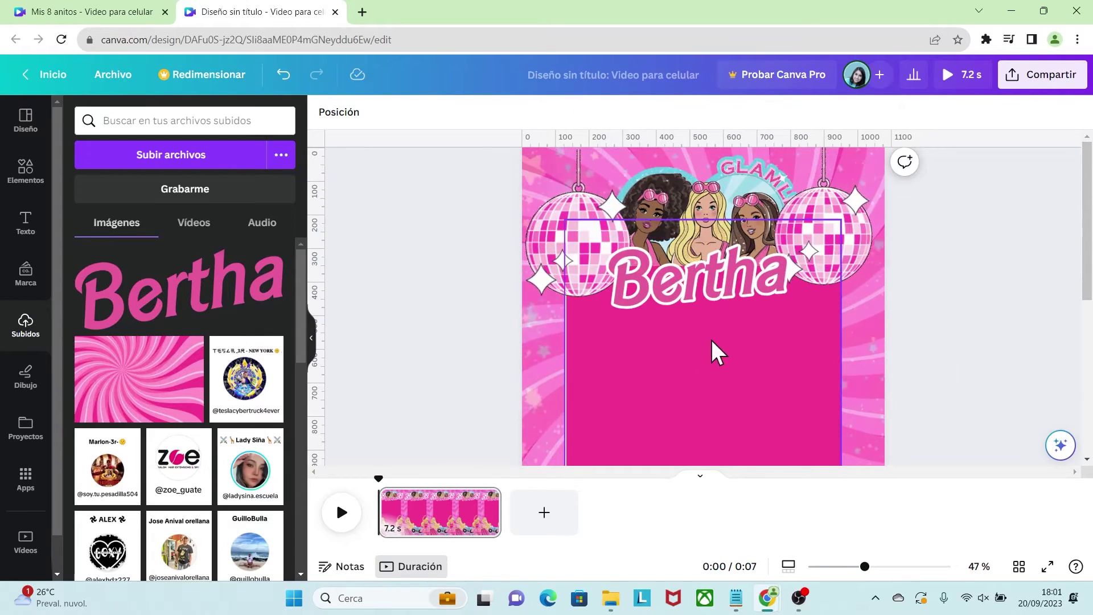
Add a text box reading "Mis 8 añitos" to the card
{"action": "left_click", "coordinate": [26, 222]}
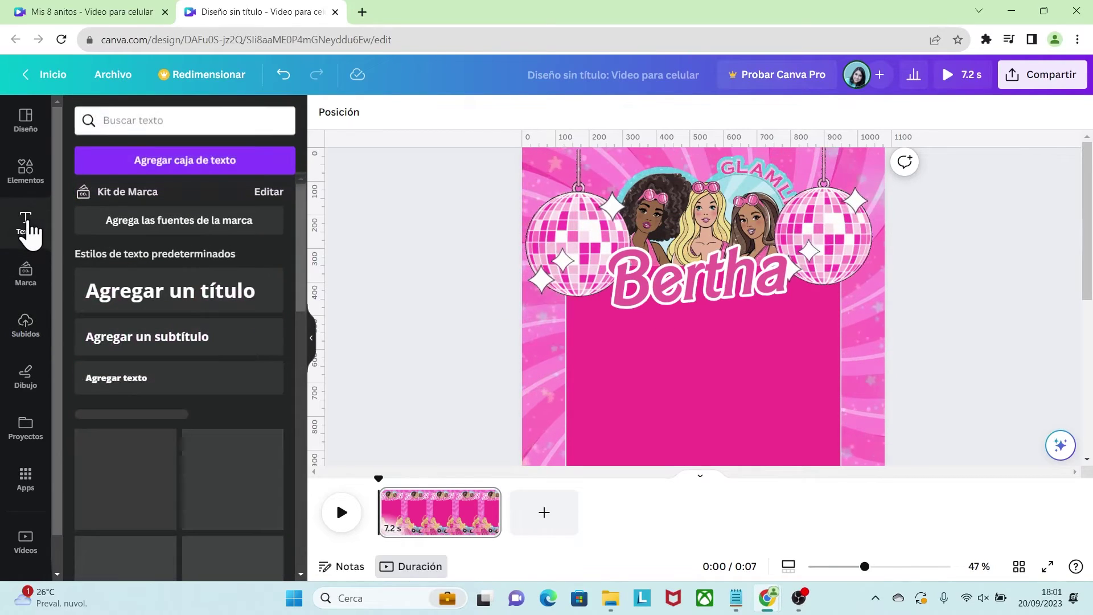
{"action": "left_click", "coordinate": [188, 162]}
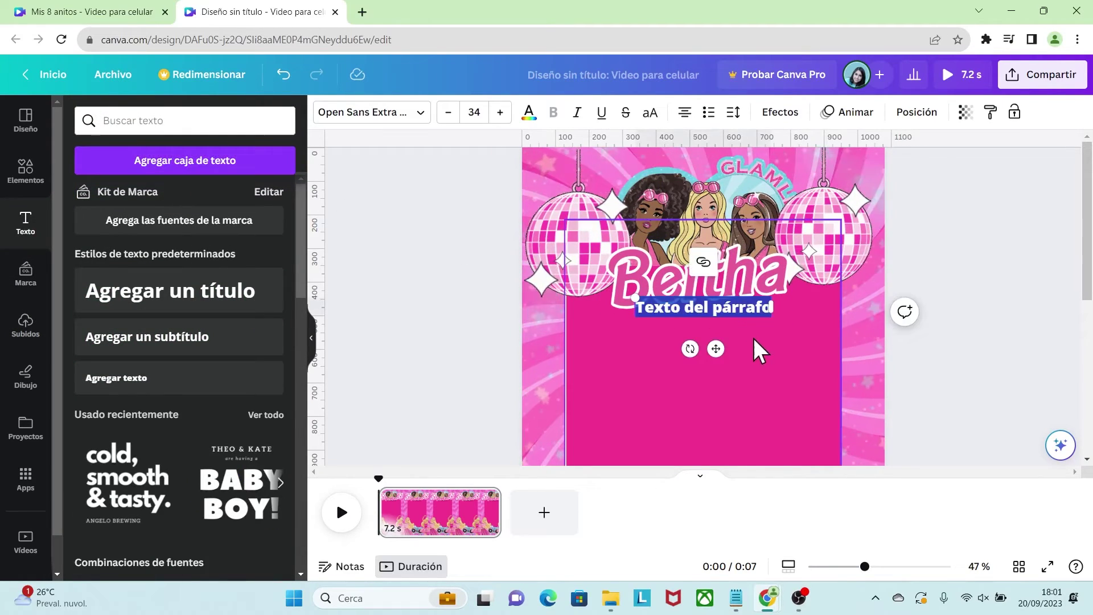
{"action": "type", "text": "Mis 8 añitos"}
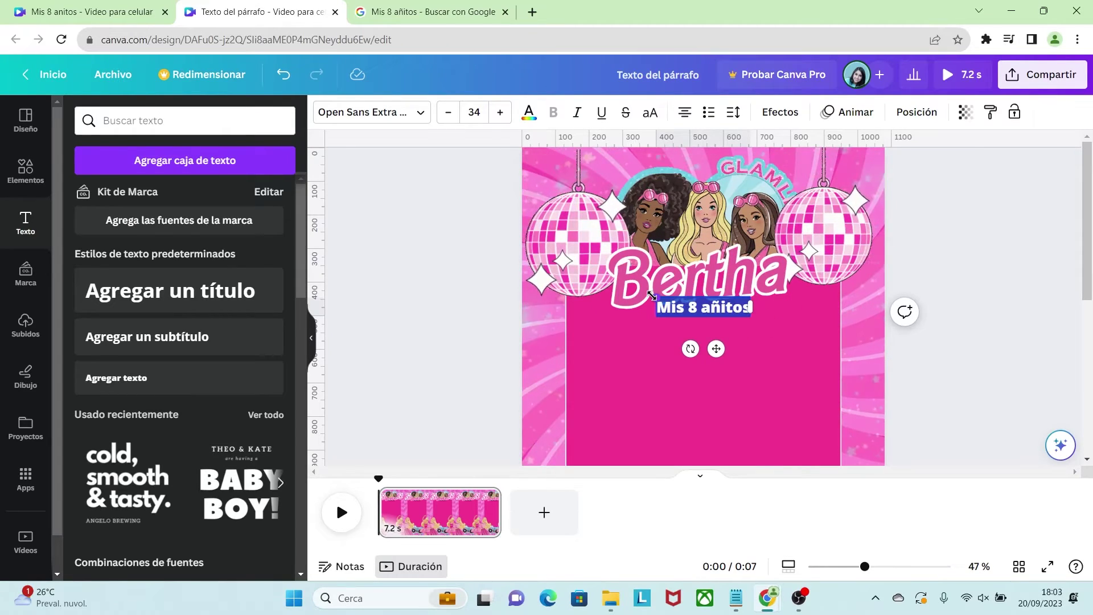
Set the "Mis 8 añitos" text in Playlist Script at size 68 and place it just under the name image
{"action": "left_click", "coordinate": [401, 116]}
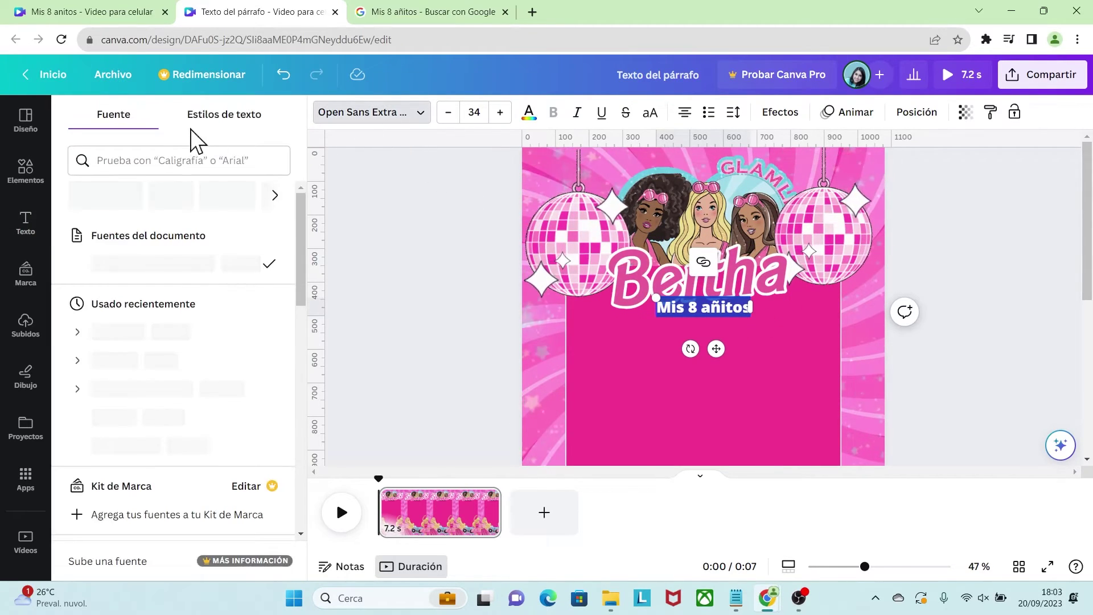
{"action": "left_click", "coordinate": [142, 161]}
{"action": "type", "text": "PLAYLIS"}
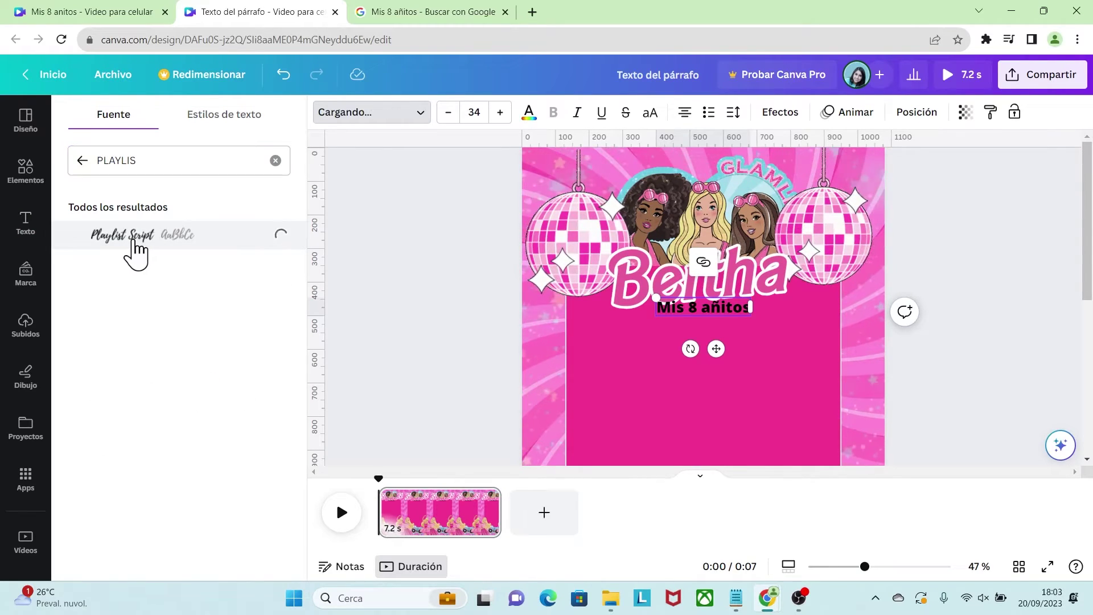
{"action": "left_click_drag", "start_coordinate": [739, 315], "coordinate": [838, 335]}
{"action": "left_click_drag", "start_coordinate": [796, 292], "coordinate": [748, 286]}
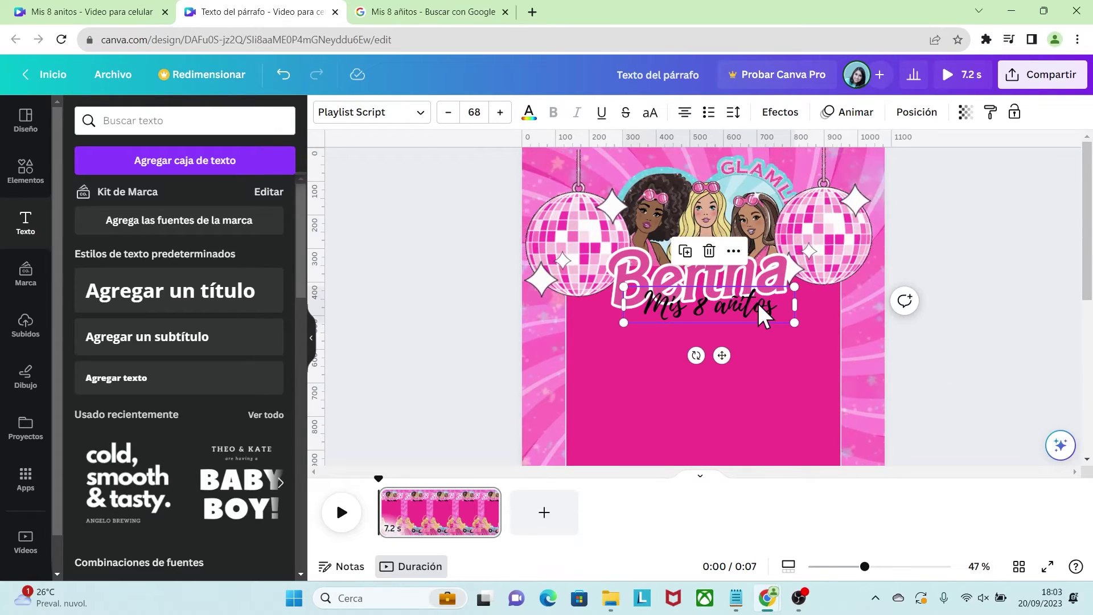
Colour the "Mis 8 añitos" text turquoise #69CBDF by sampling the blue heart behind the dolls
{"action": "left_click", "coordinate": [535, 121]}
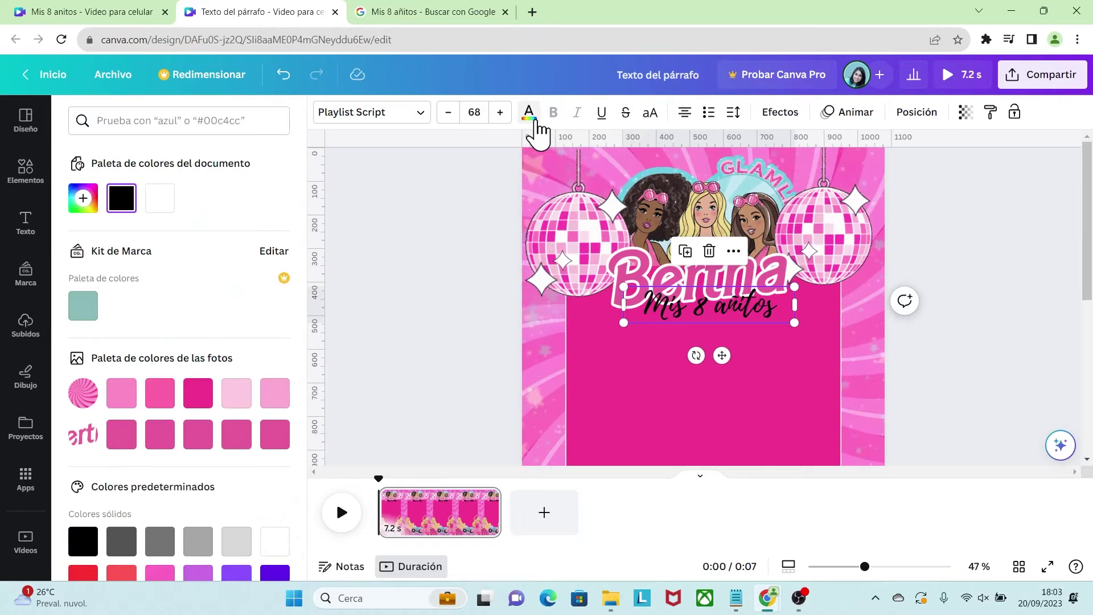
{"action": "left_click", "coordinate": [82, 202]}
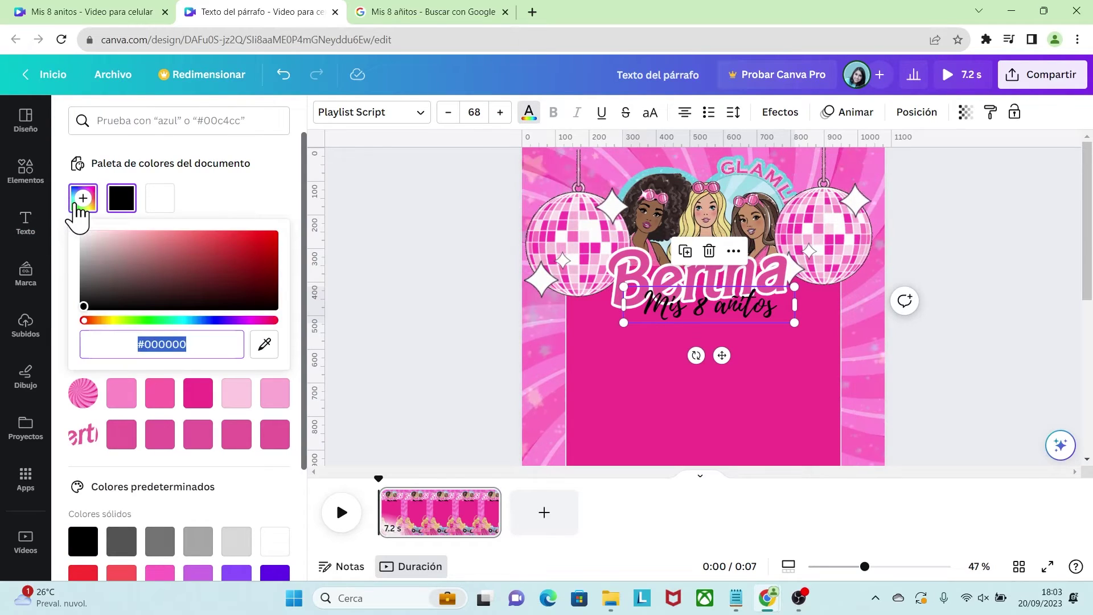
{"action": "left_click", "coordinate": [265, 346]}
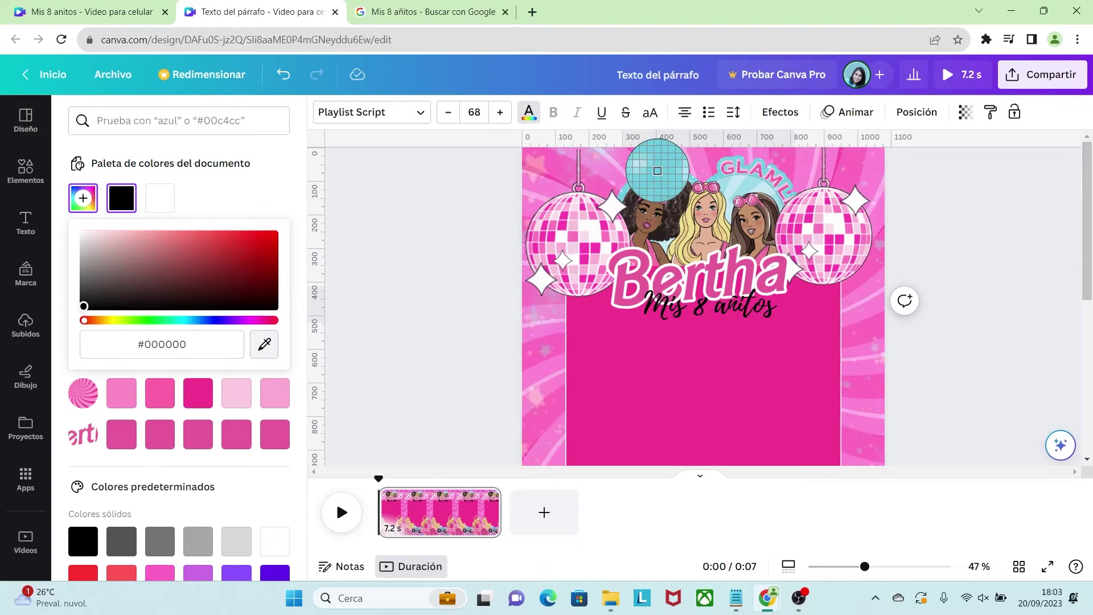
{"action": "left_click", "coordinate": [658, 171]}
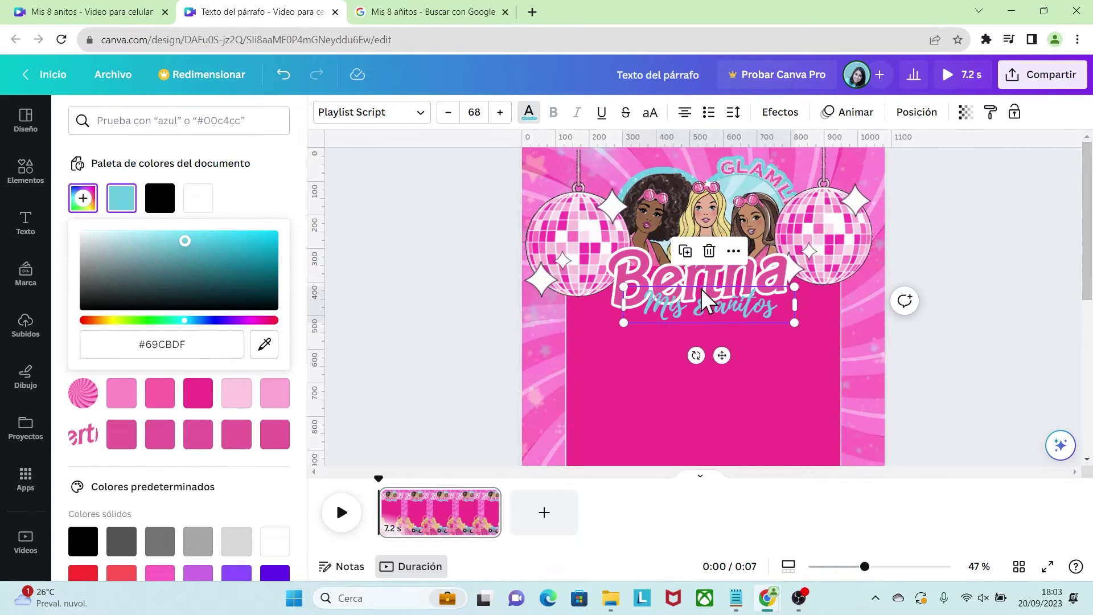
Apply the Contorno effect to the "Mis 8 añitos" text in white with a thickness of 61
{"action": "left_click", "coordinate": [780, 113]}
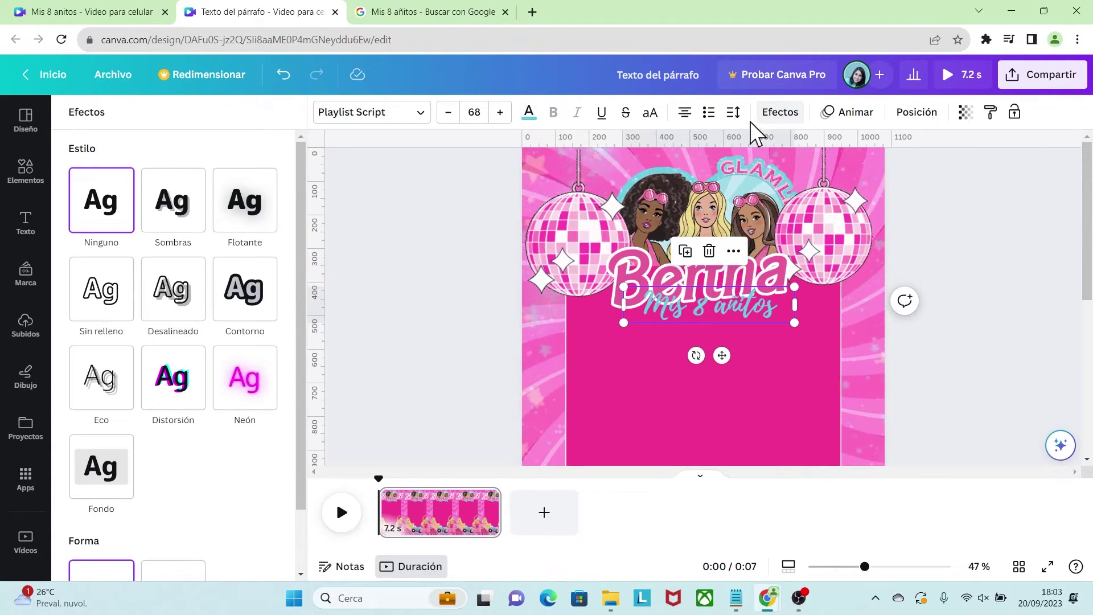
{"action": "left_click", "coordinate": [250, 302]}
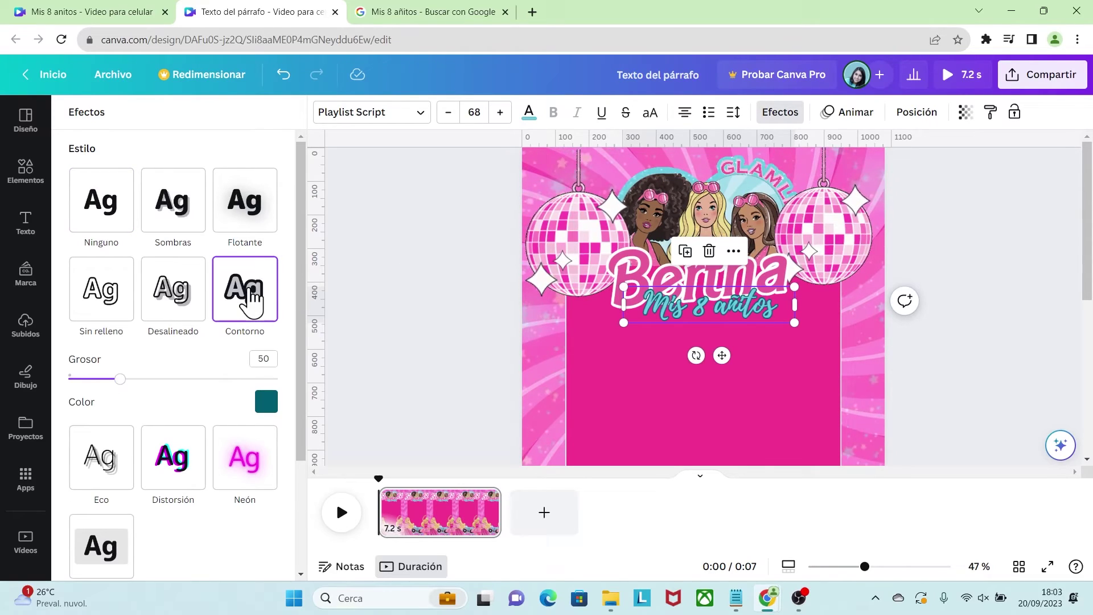
{"action": "left_click", "coordinate": [263, 403]}
{"action": "left_click", "coordinate": [149, 233]}
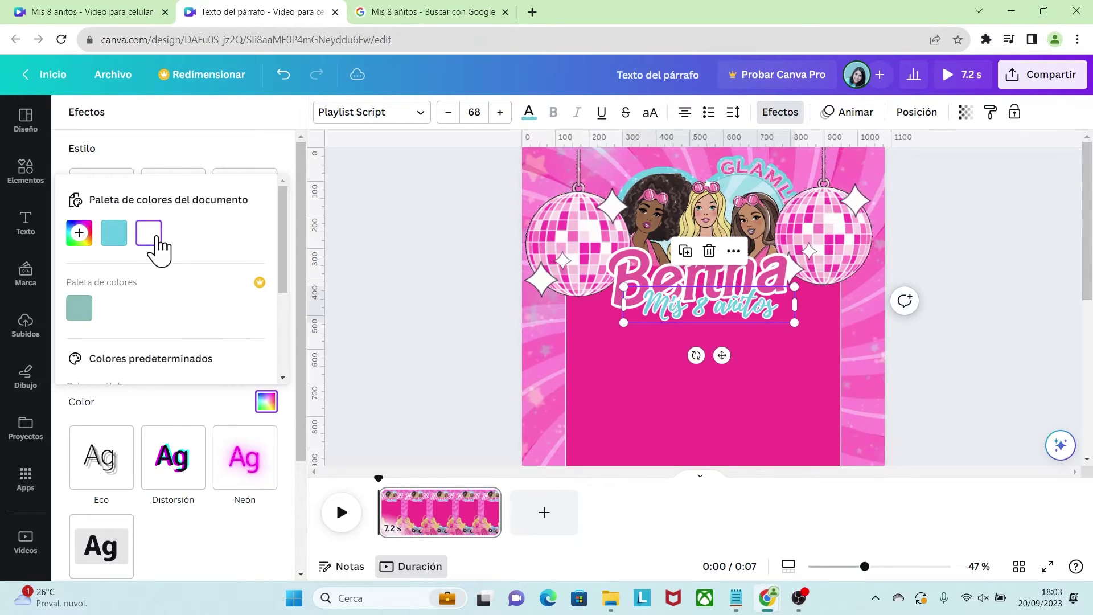
{"action": "left_click", "coordinate": [203, 402]}
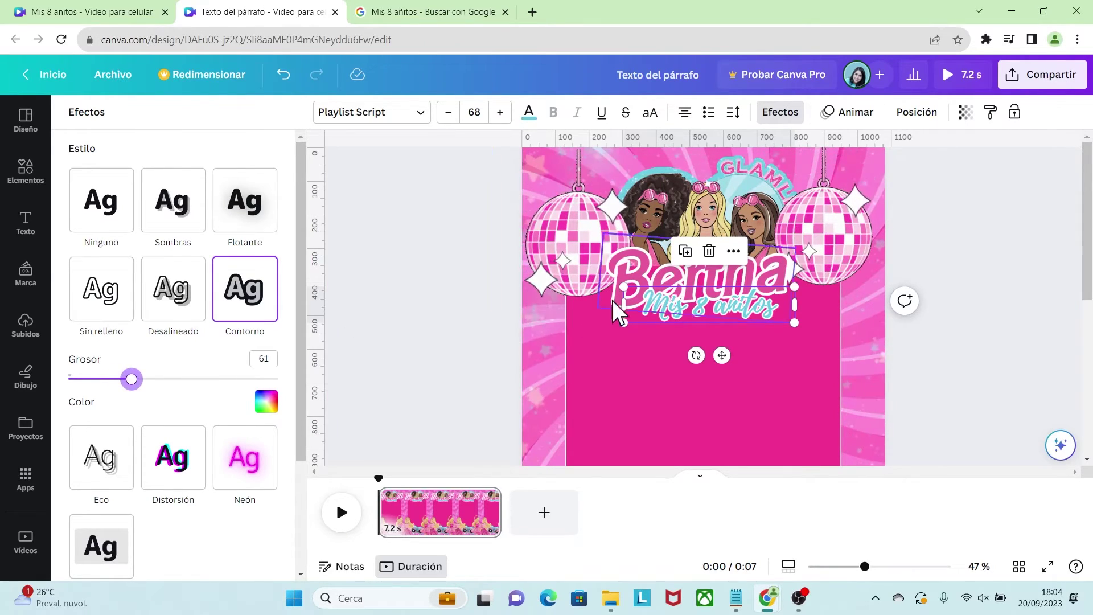
Tilt the "Mis 8 añitos" text slightly to follow the name and darken its colour to #4CB5CB
{"action": "left_click", "coordinate": [735, 306]}
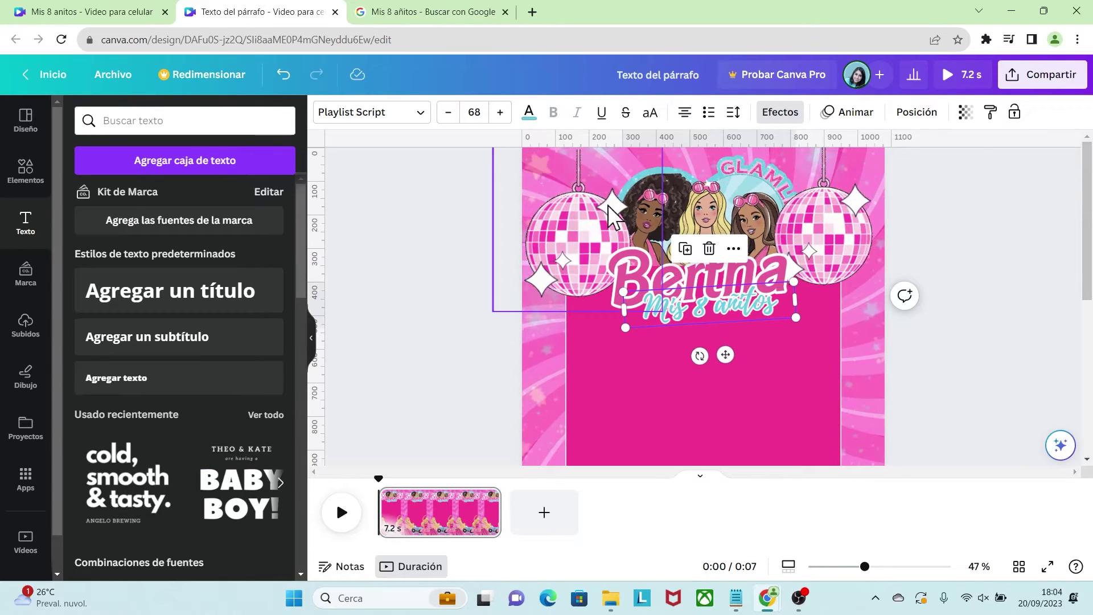
{"action": "left_click", "coordinate": [528, 113]}
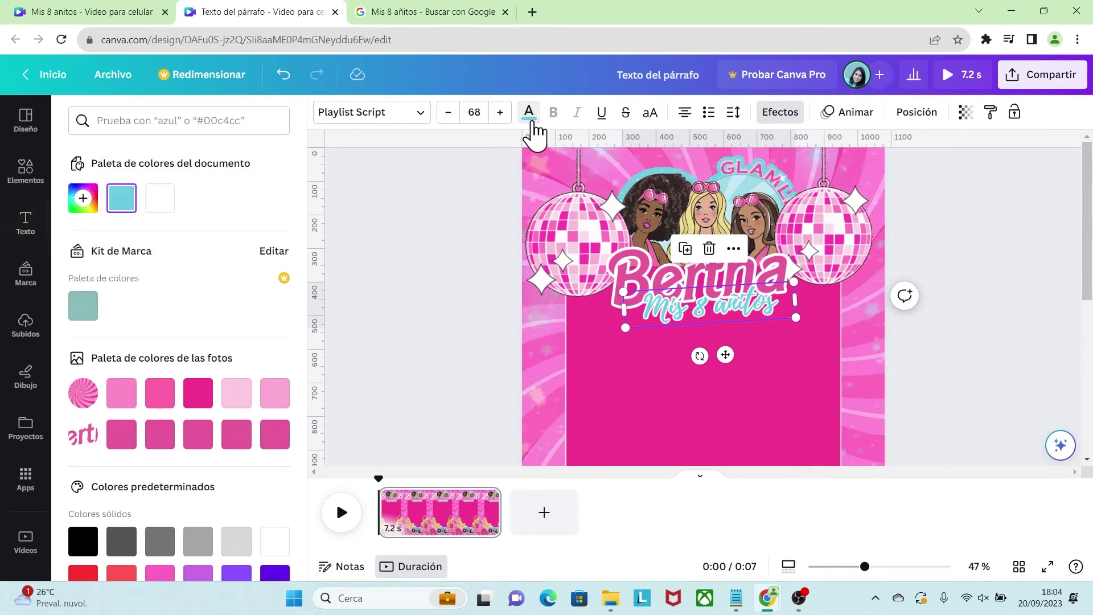
{"action": "left_click", "coordinate": [124, 205]}
{"action": "left_click_drag", "start_coordinate": [186, 241], "coordinate": [204, 247]}
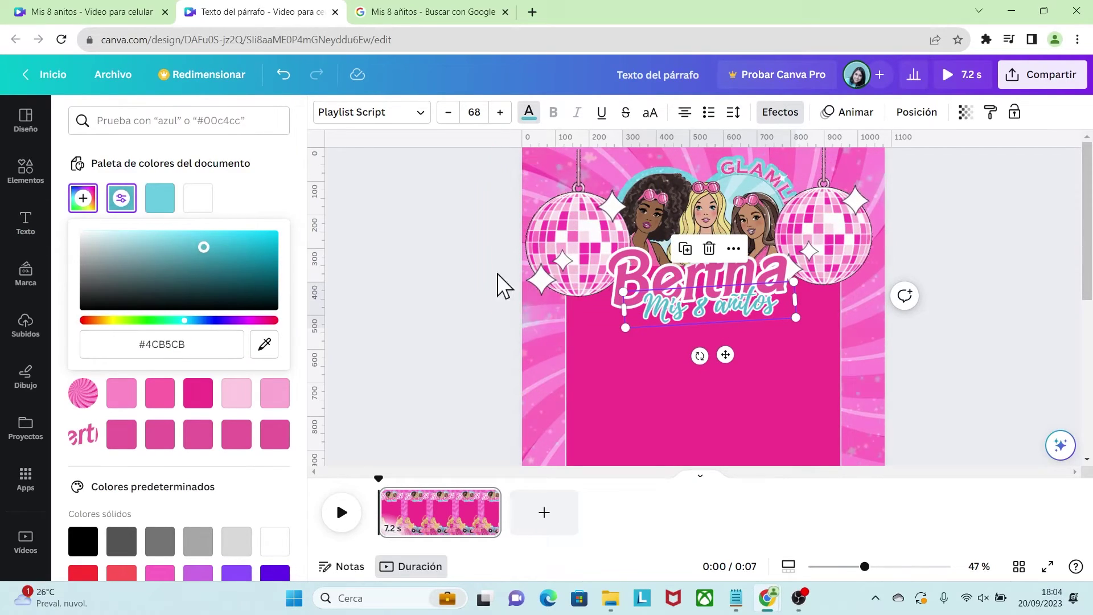
{"action": "left_click", "coordinate": [928, 377]}
{"action": "left_click", "coordinate": [953, 369]}
Add the uploaded heart GIF with the letter B, shrink it and centre it beneath the "Mis 8 añitos" text
{"action": "left_click_drag", "start_coordinate": [1087, 275], "coordinate": [1088, 307]}
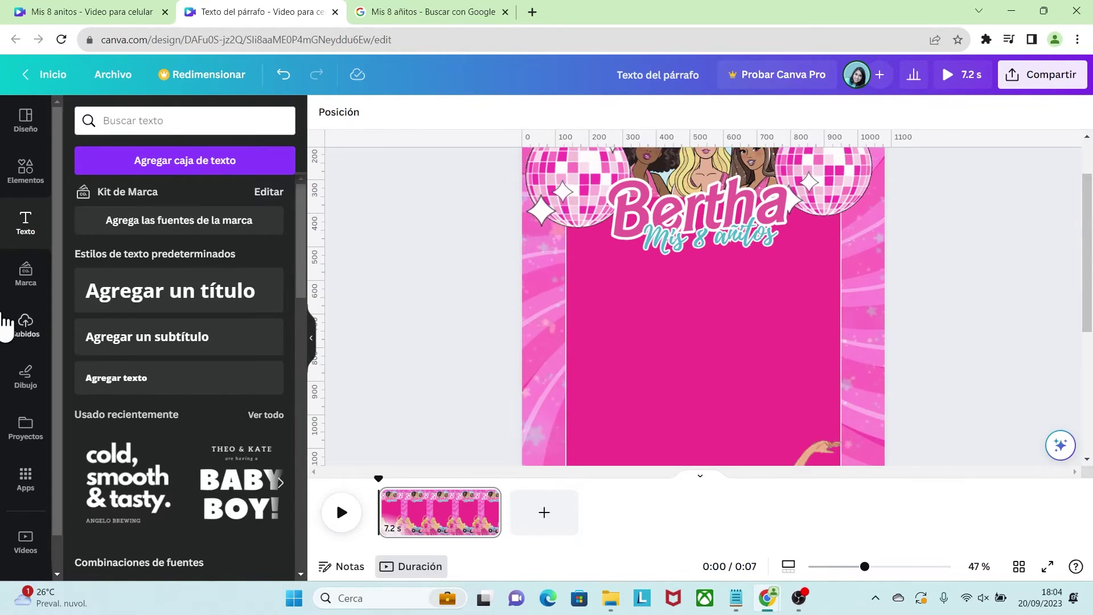
{"action": "left_click", "coordinate": [24, 324]}
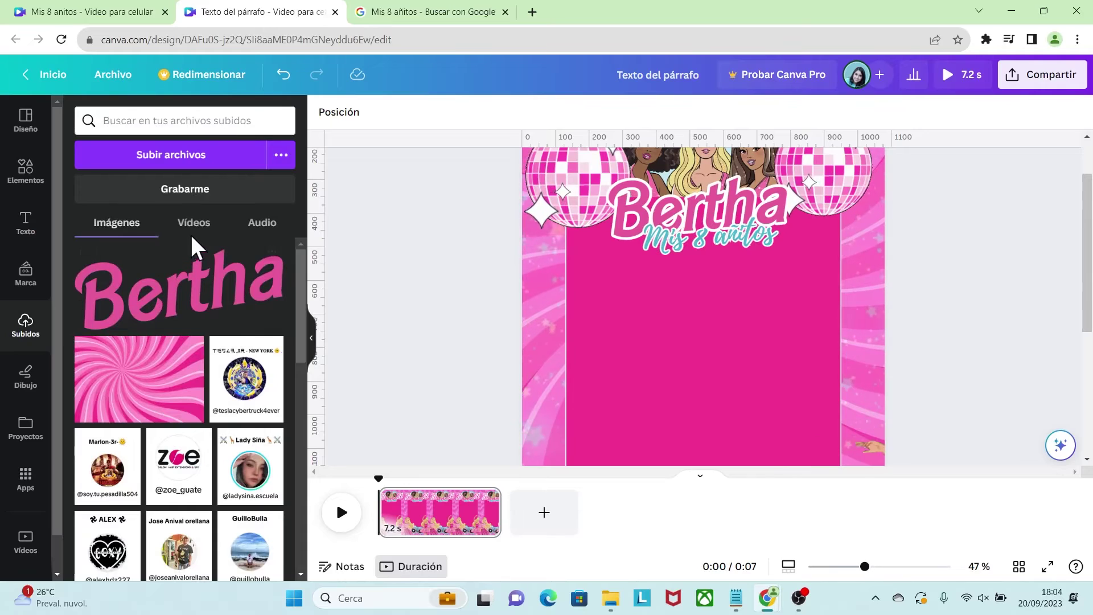
{"action": "left_click", "coordinate": [195, 228]}
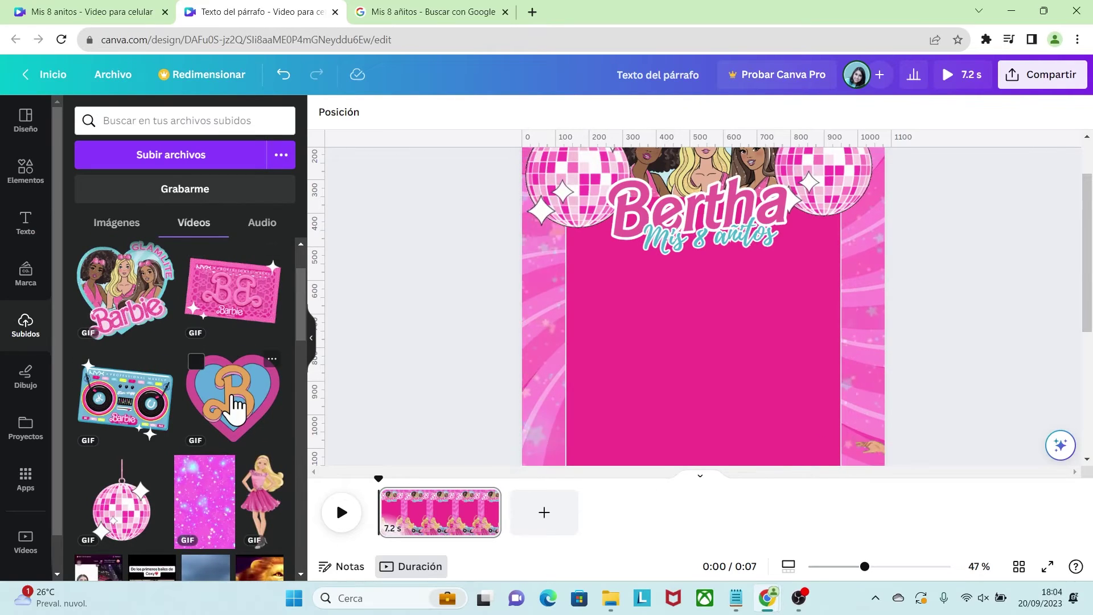
{"action": "left_click", "coordinate": [235, 406]}
{"action": "left_click_drag", "start_coordinate": [565, 255], "coordinate": [703, 283]}
{"action": "left_click_drag", "start_coordinate": [798, 420], "coordinate": [689, 276]}
{"action": "left_click", "coordinate": [1036, 350]}
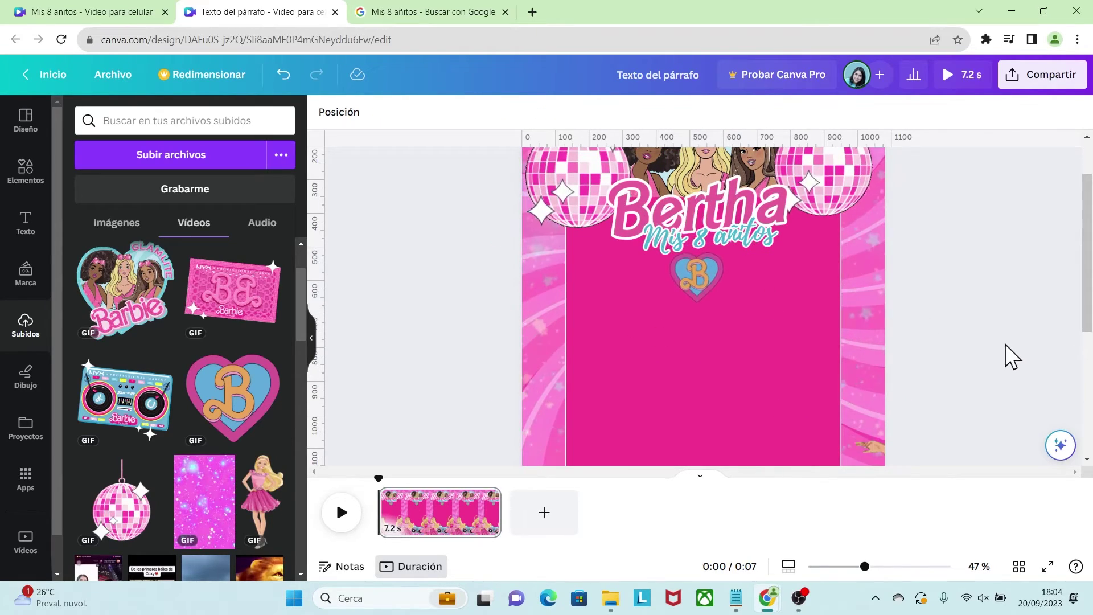
Duplicate the "Mis 8 añitos" text as a level line reading "Te invito a mi fiesta", sized about 46, below the heart
{"action": "left_click_drag", "start_coordinate": [1090, 267], "coordinate": [1090, 296]}
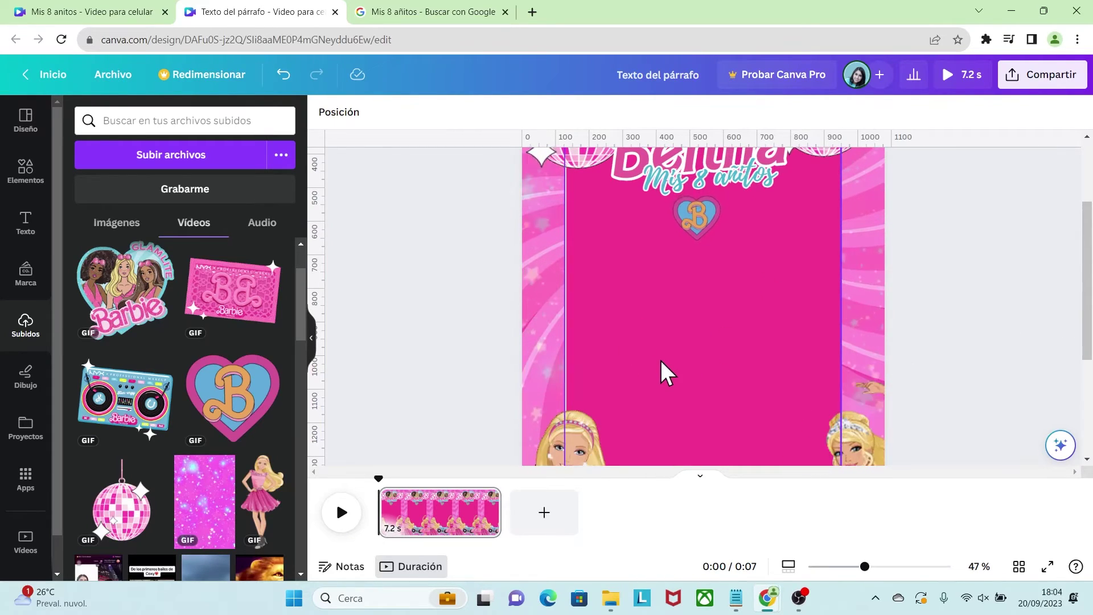
{"action": "left_click", "coordinate": [756, 176]}
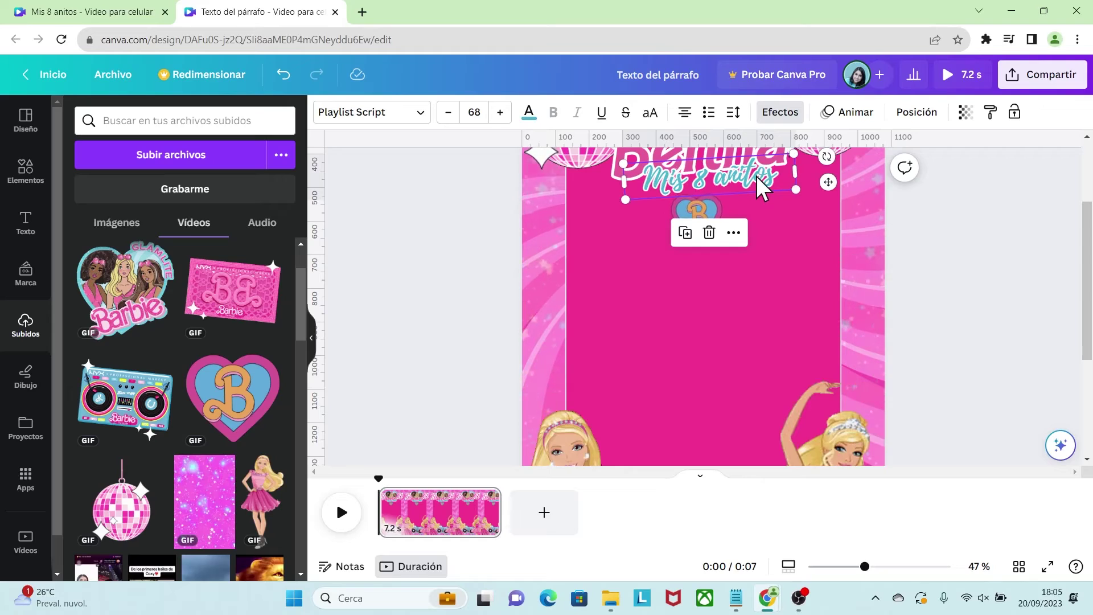
{"action": "left_click_drag", "start_coordinate": [757, 177], "coordinate": [735, 266]}
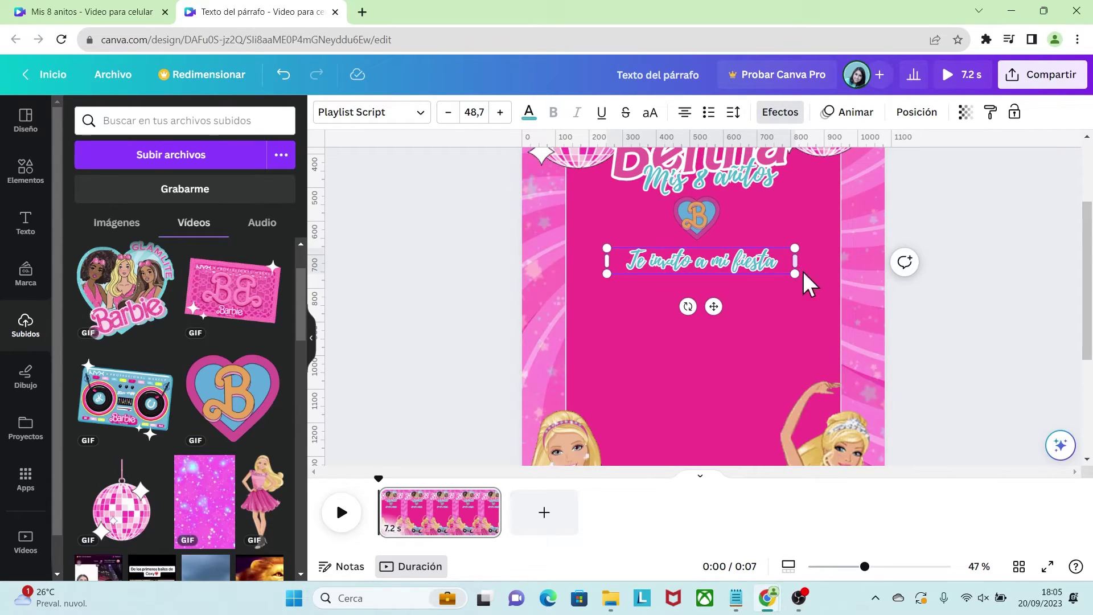
{"action": "left_click_drag", "start_coordinate": [801, 278], "coordinate": [782, 270]}
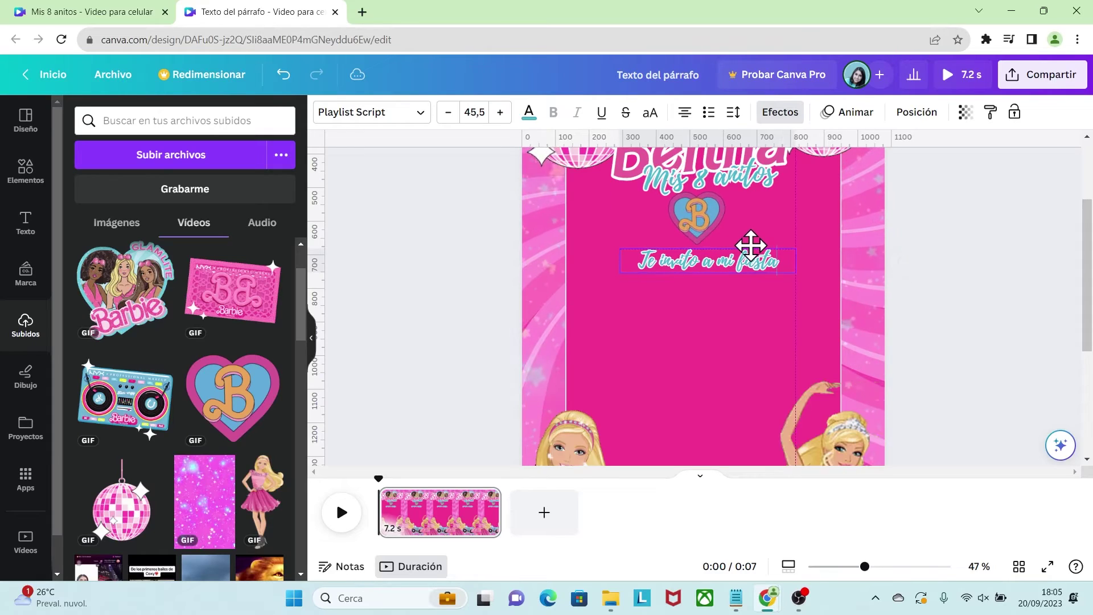
Change the colour of the "Te invito a mi fiesta" text to yellow #FFDC46
{"action": "left_click", "coordinate": [529, 112]}
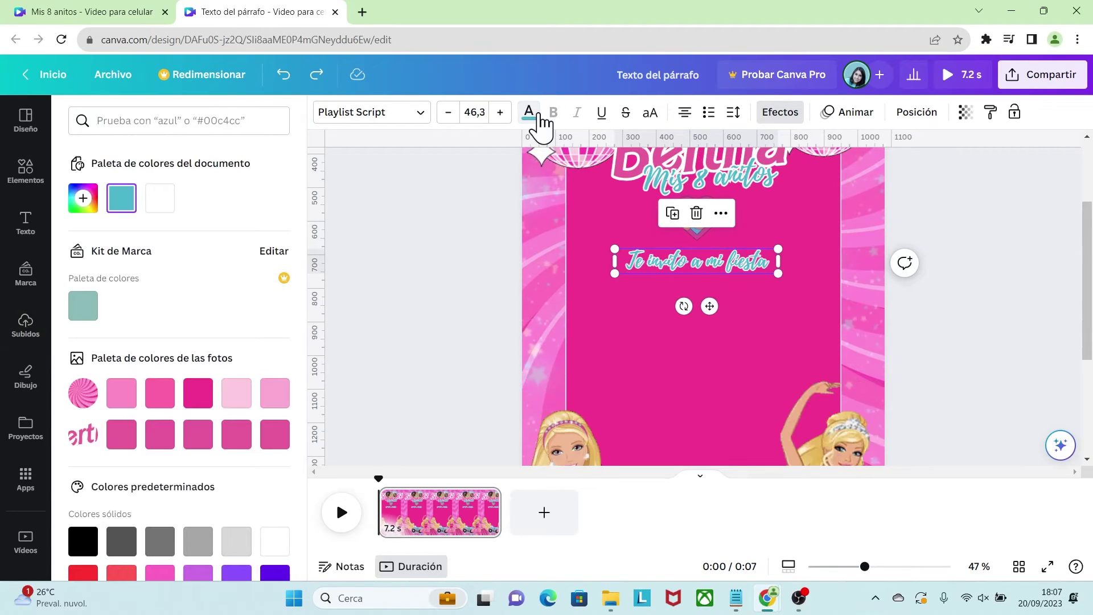
{"action": "left_click", "coordinate": [80, 198]}
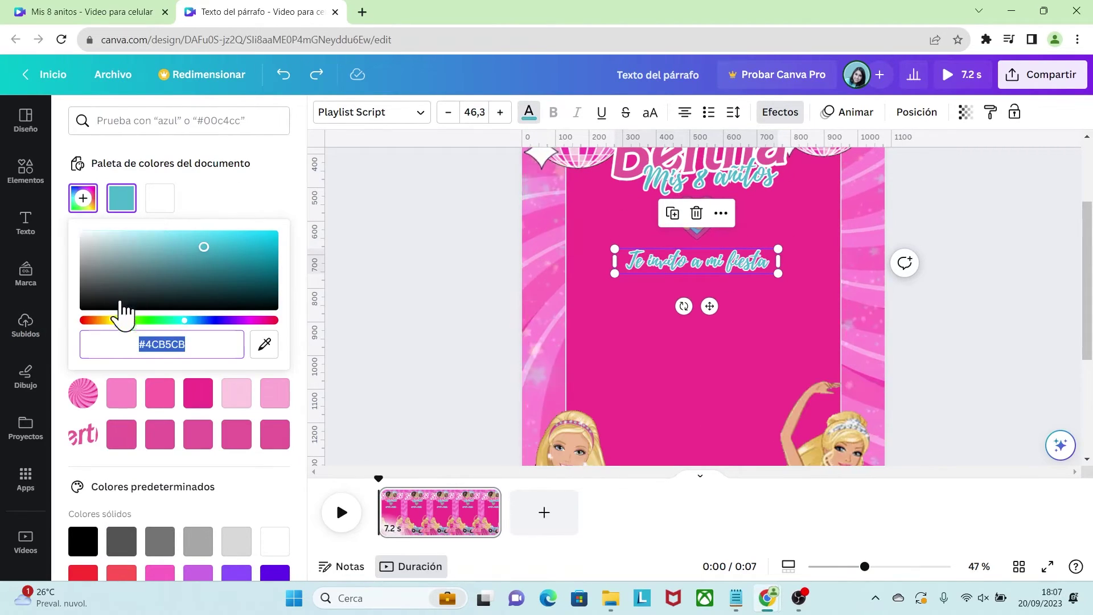
{"action": "left_click_drag", "start_coordinate": [117, 320], "coordinate": [110, 320]}
{"action": "left_click", "coordinate": [224, 235]}
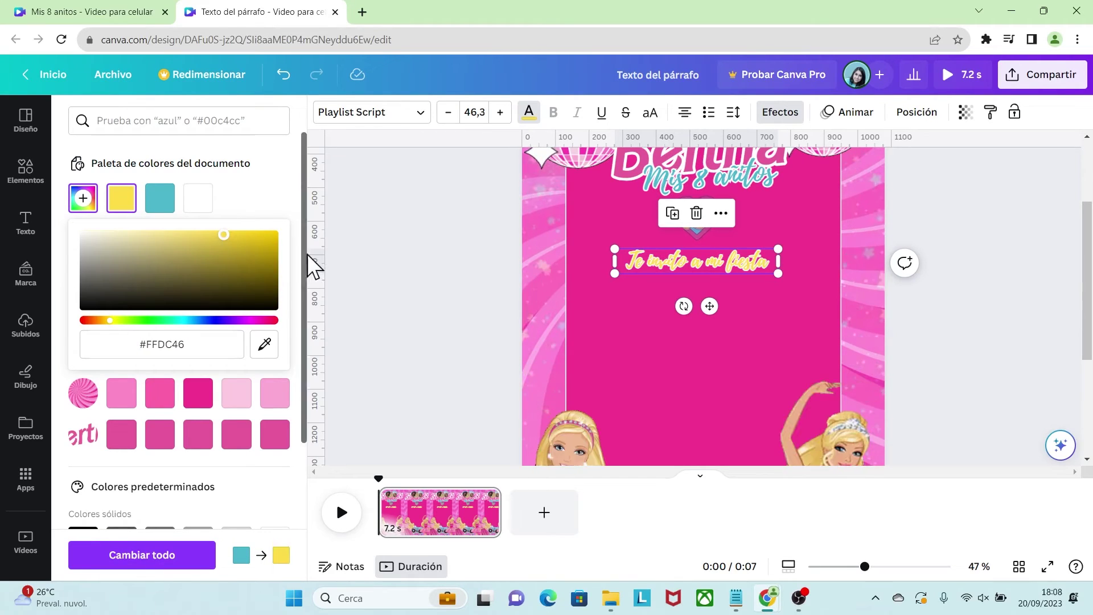
Remove the outline effect from the "Te invito a mi fiesta" text
{"action": "left_click", "coordinate": [786, 113]}
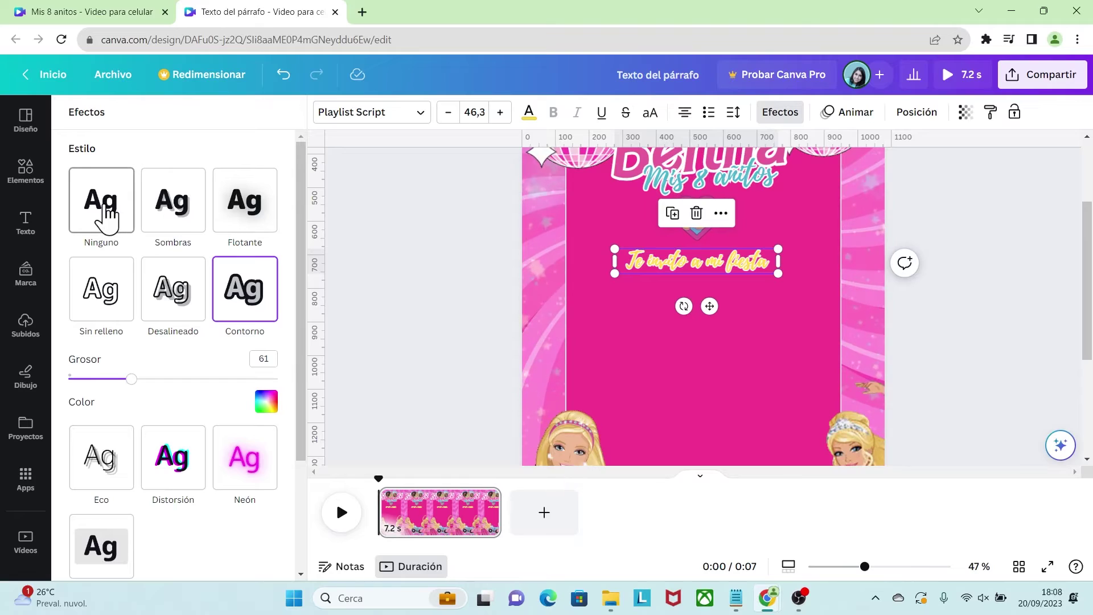
{"action": "left_click", "coordinate": [107, 215]}
{"action": "left_click", "coordinate": [1020, 359]}
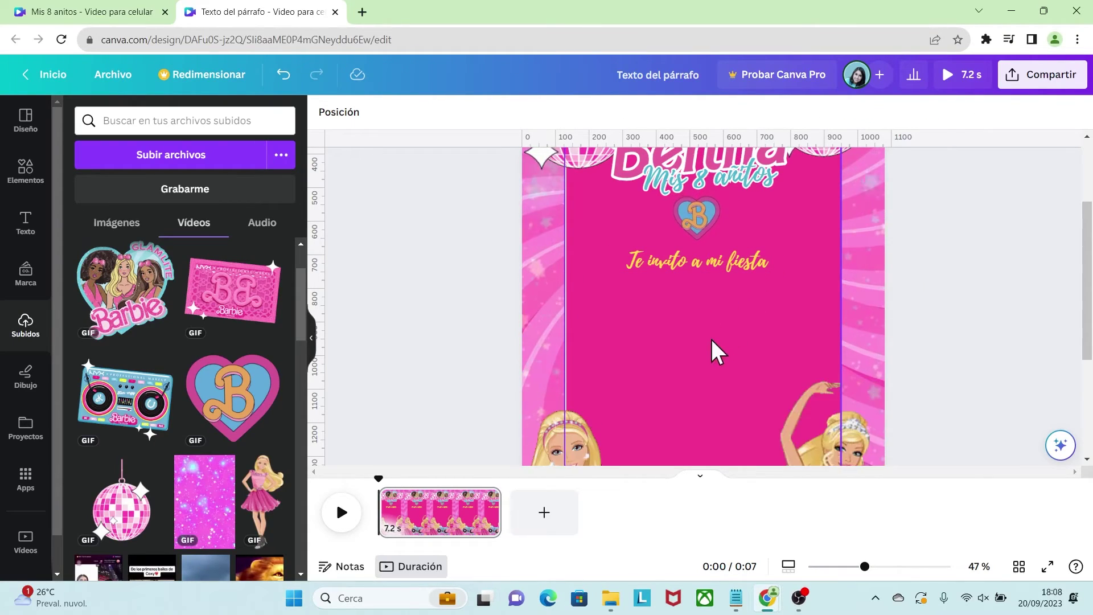
Add a line element and stand it vertically to the right of the date texts, spanning from "Sabado" down to "4pm"
{"action": "scroll", "coordinate": [712, 340], "scroll_direction": "down", "scroll_amount": 2}
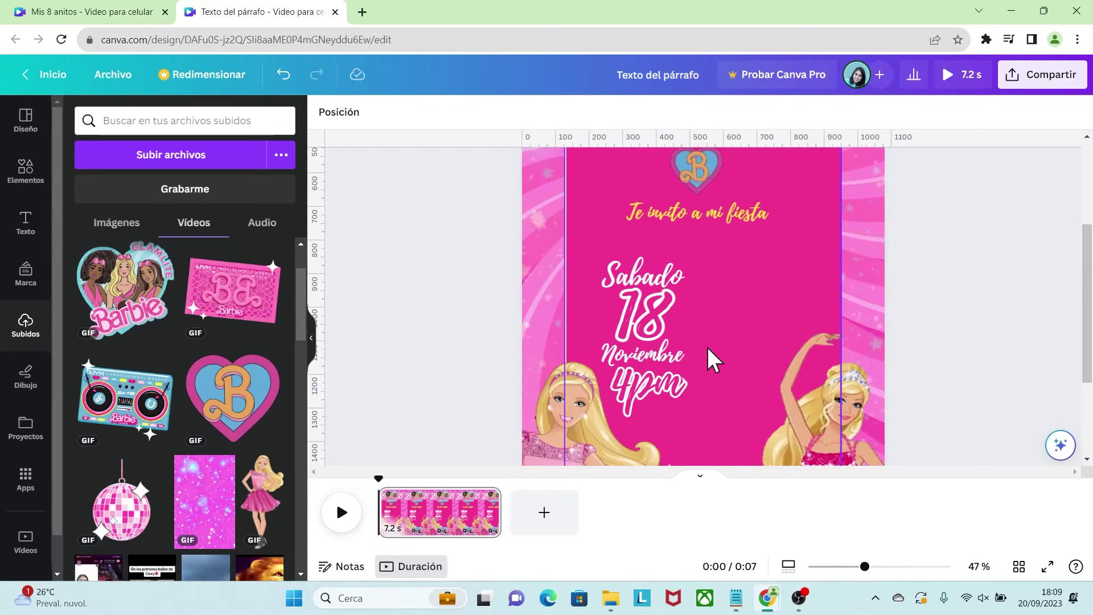
{"action": "left_click", "coordinate": [22, 171]}
{"action": "left_click", "coordinate": [123, 121]}
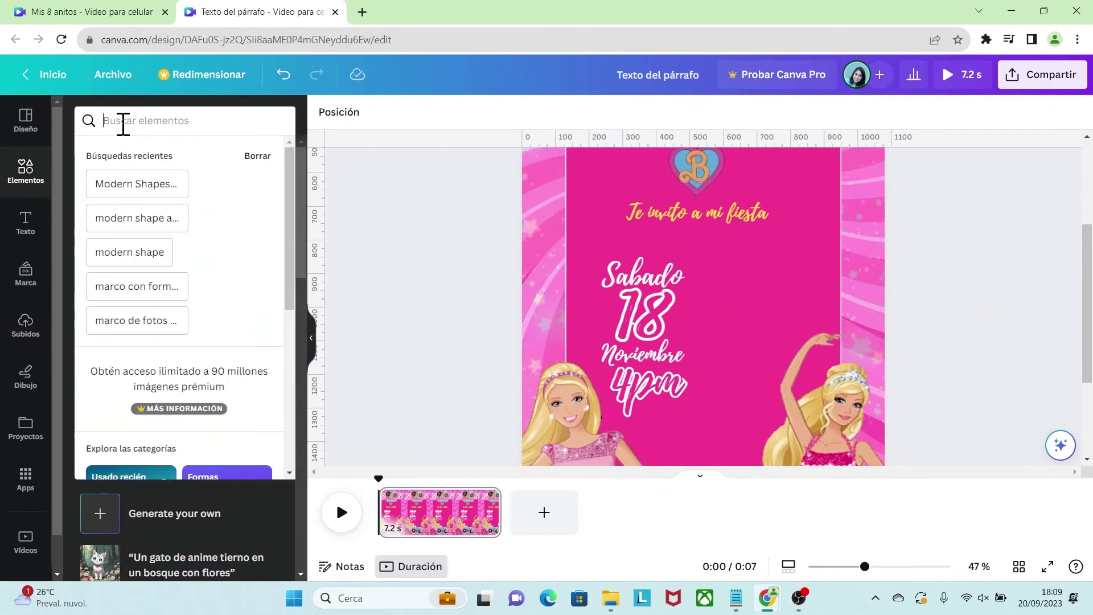
{"action": "type", "text": "linea"}
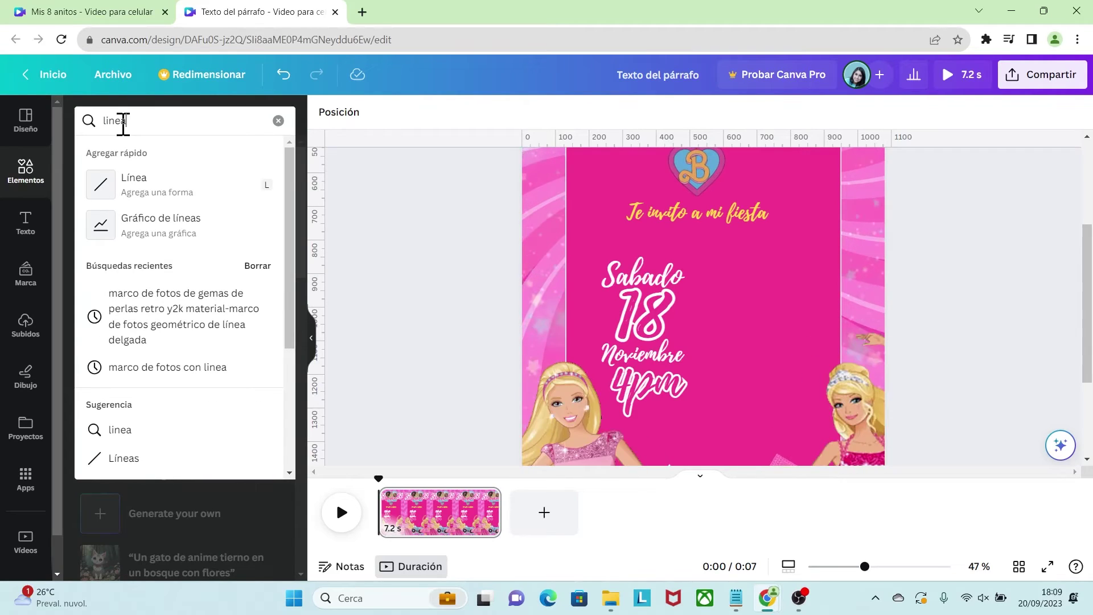
{"action": "left_click", "coordinate": [153, 192]}
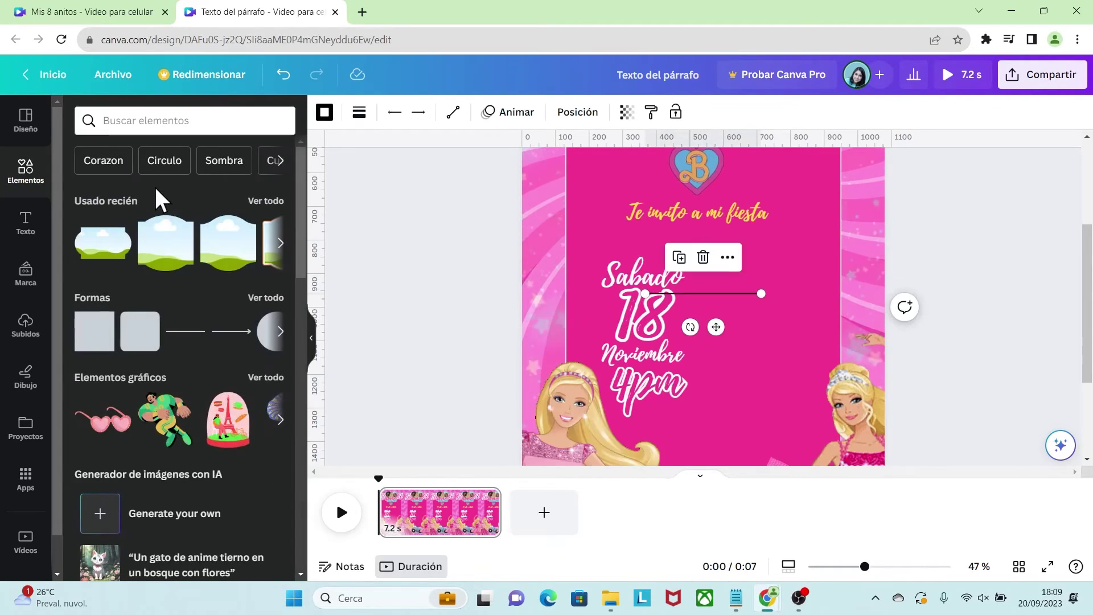
{"action": "left_click_drag", "start_coordinate": [645, 294], "coordinate": [696, 225]}
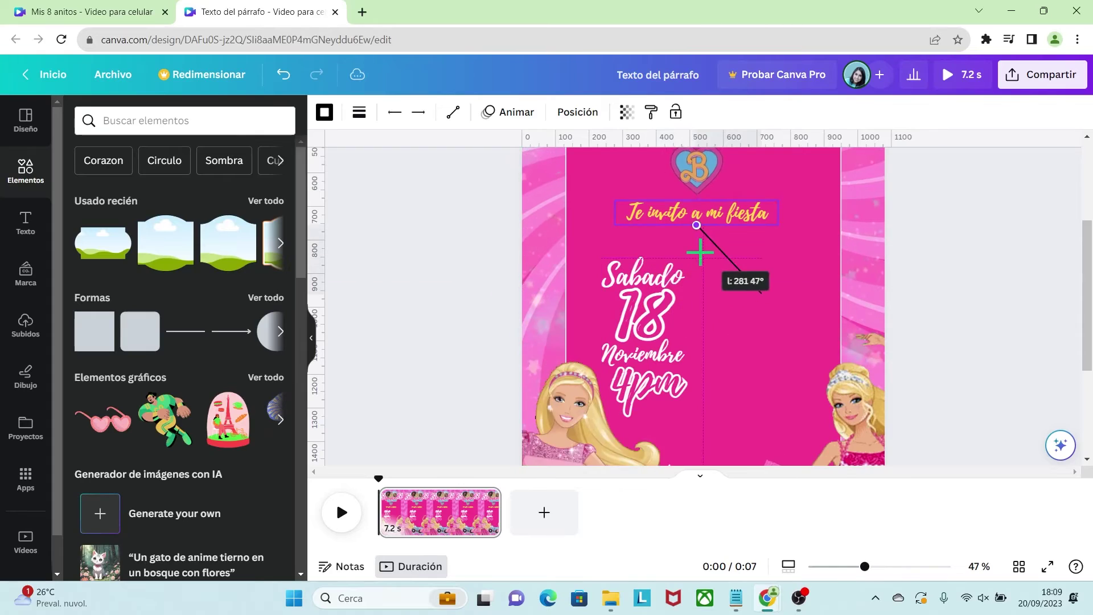
{"action": "left_click_drag", "start_coordinate": [761, 294], "coordinate": [699, 420]}
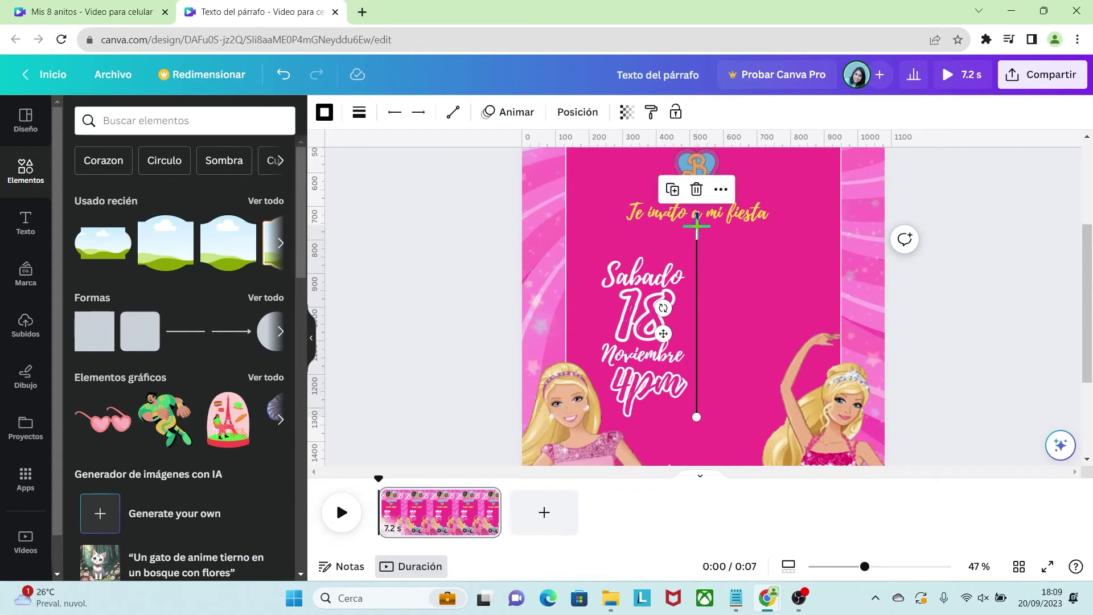
{"action": "left_click_drag", "start_coordinate": [696, 222], "coordinate": [697, 275]}
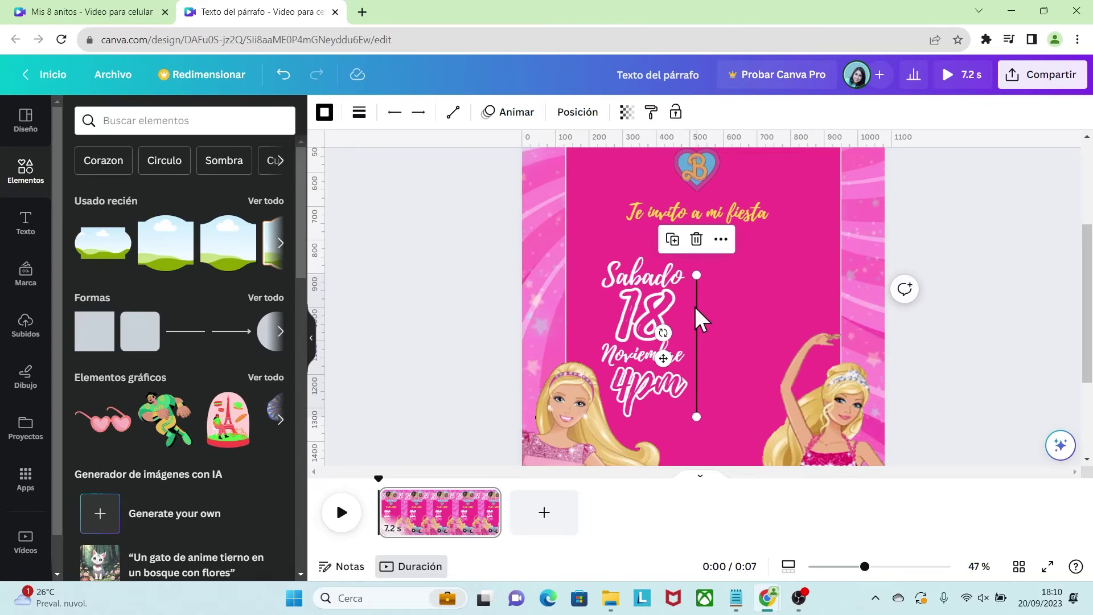
Change the colour of the vertical divider line to white
{"action": "left_click", "coordinate": [325, 113]}
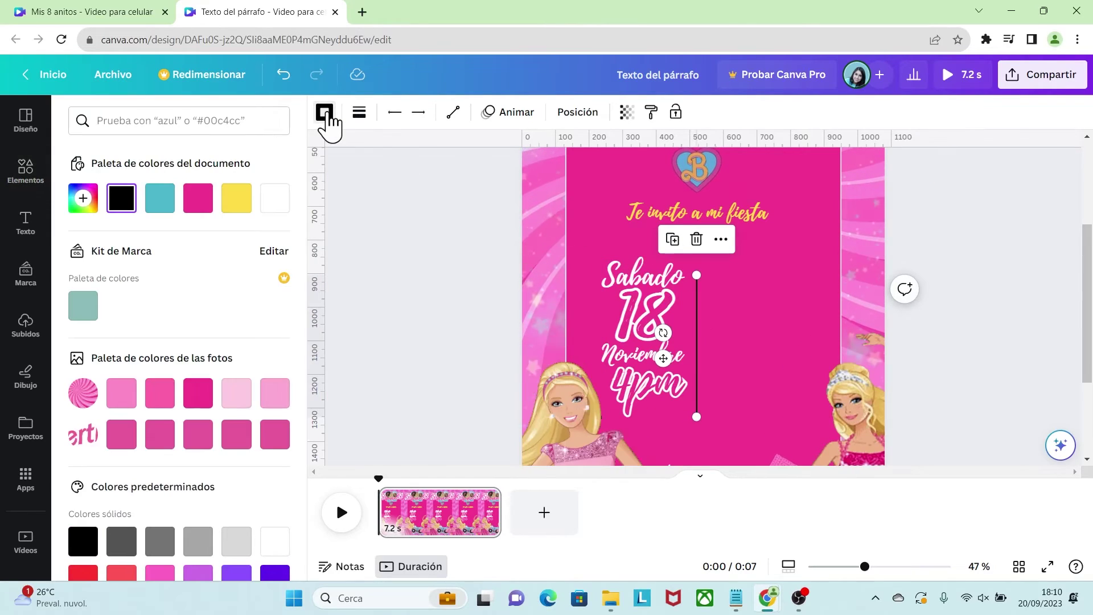
{"action": "left_click", "coordinate": [275, 199]}
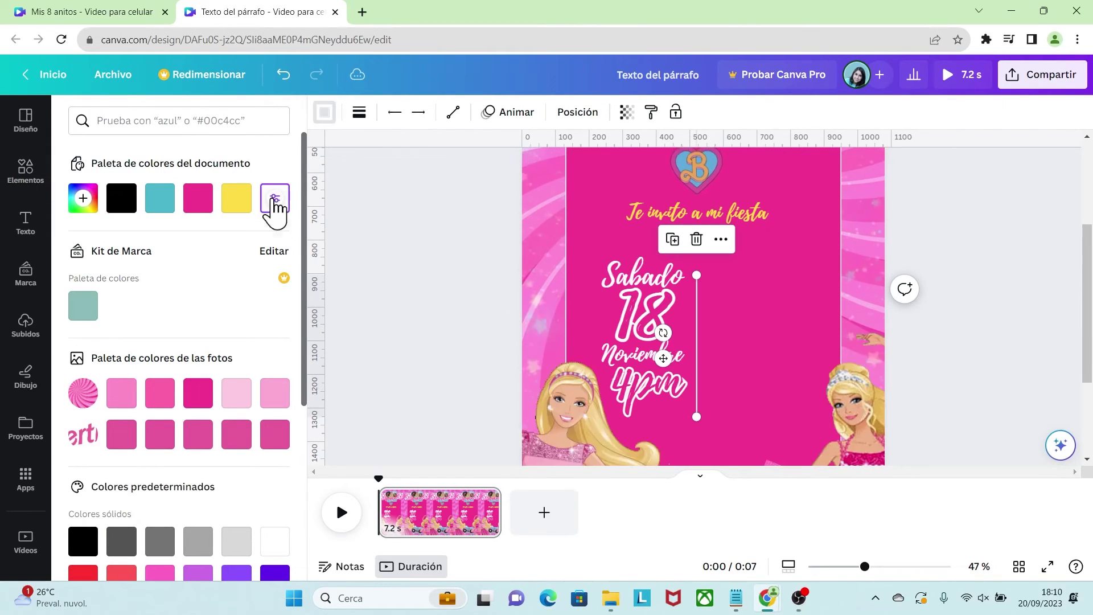
{"action": "left_click", "coordinate": [960, 316]}
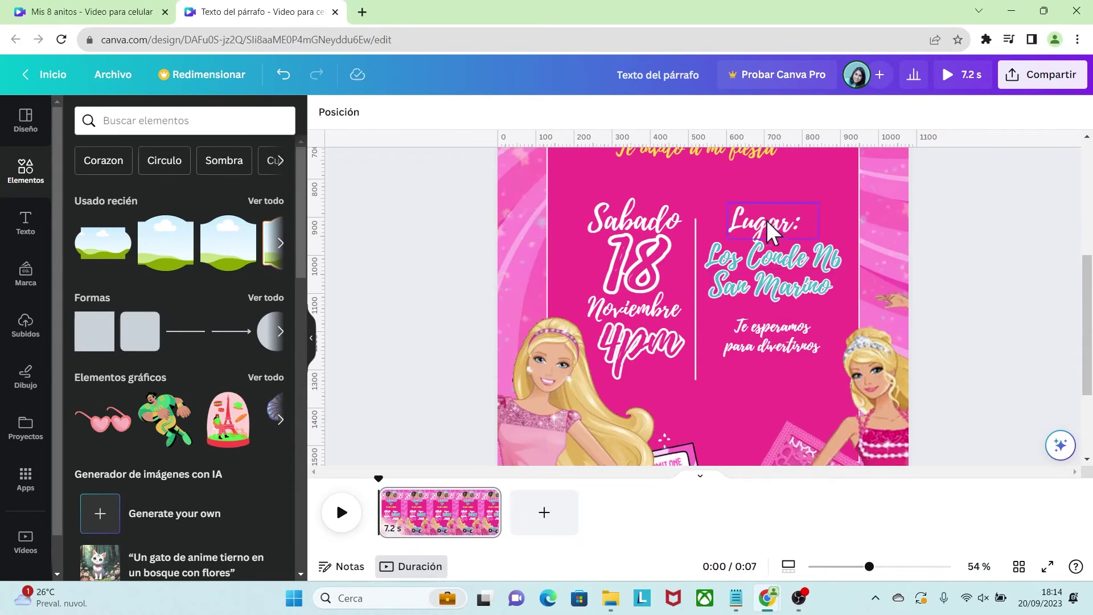
{"action": "left_click", "coordinate": [766, 222]}
{"action": "key", "text": "Escape"}
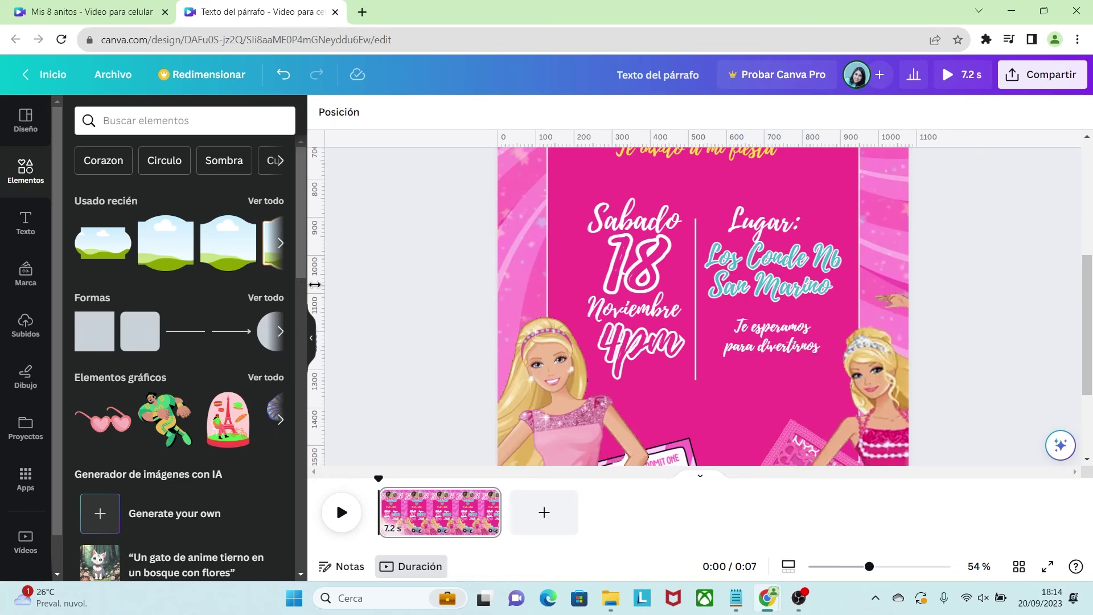
Add the uploaded pink high-heel shoe GIF, shrink it and place it below the divider line between the two dolls
{"action": "left_click", "coordinate": [27, 327]}
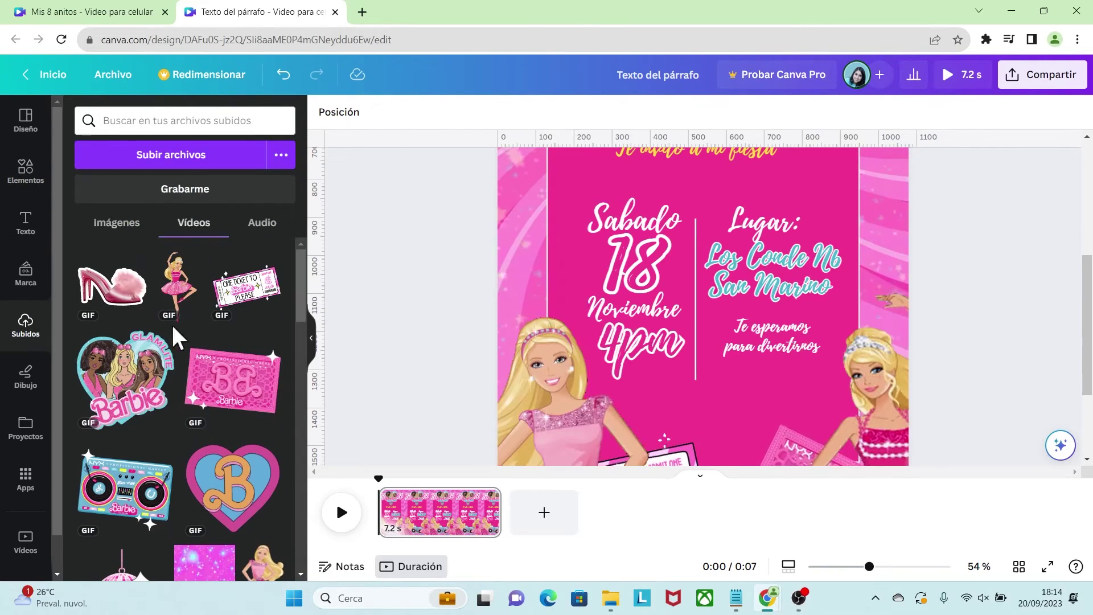
{"action": "left_click", "coordinate": [112, 284]}
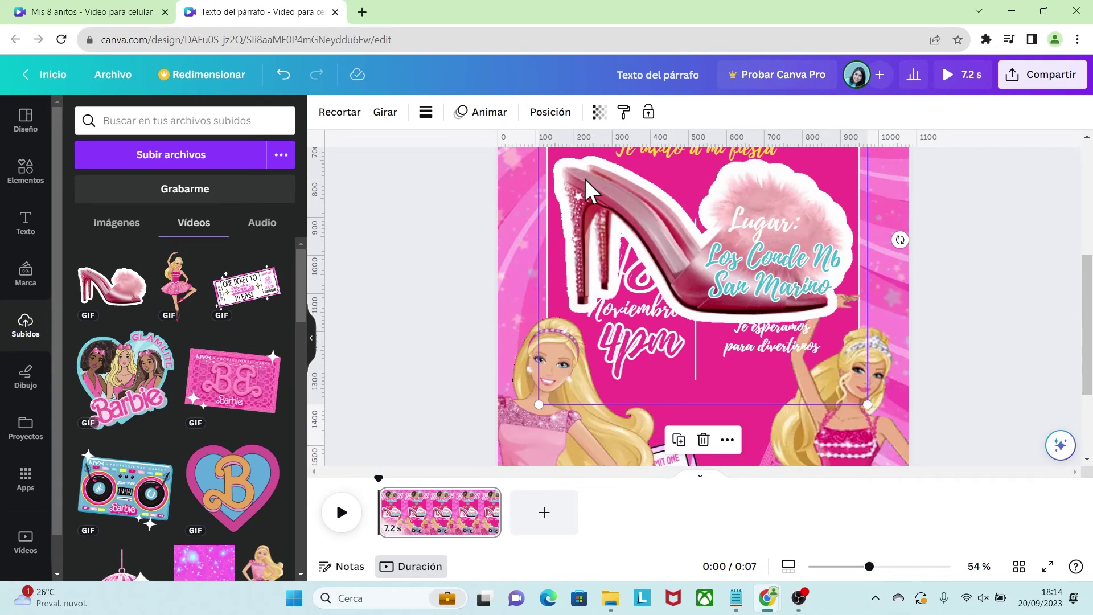
{"action": "left_click_drag", "start_coordinate": [585, 179], "coordinate": [591, 244]}
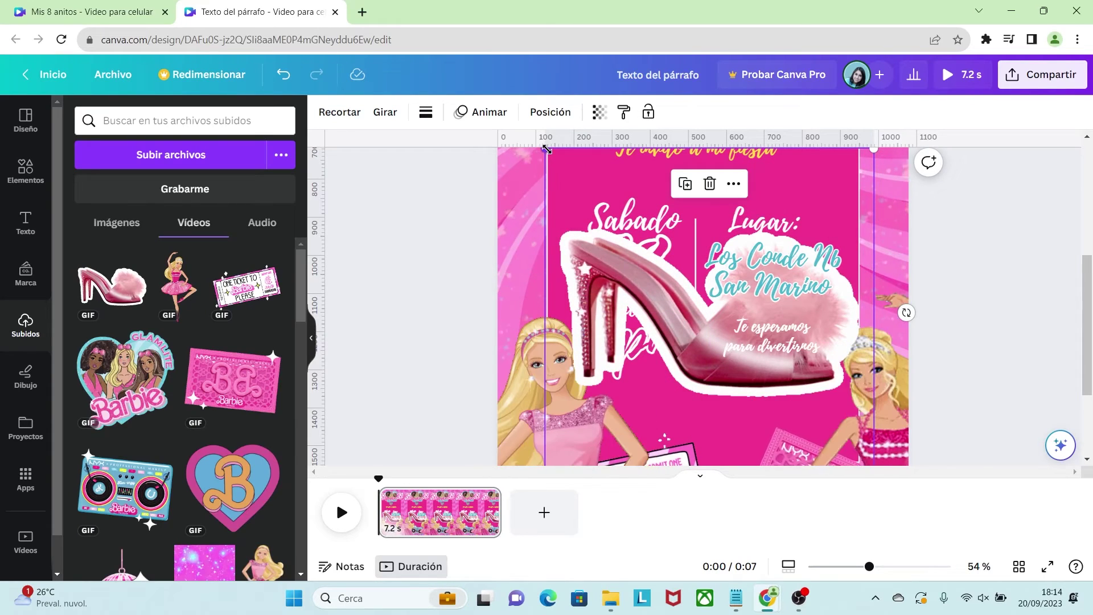
{"action": "left_click_drag", "start_coordinate": [546, 150], "coordinate": [770, 373]}
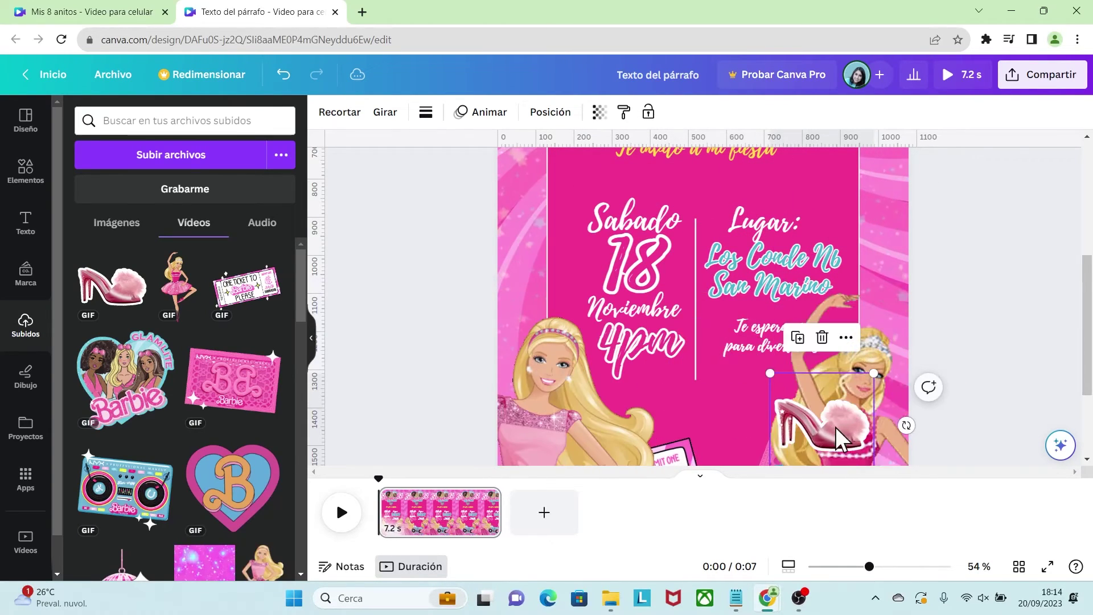
{"action": "left_click_drag", "start_coordinate": [837, 439], "coordinate": [726, 424]}
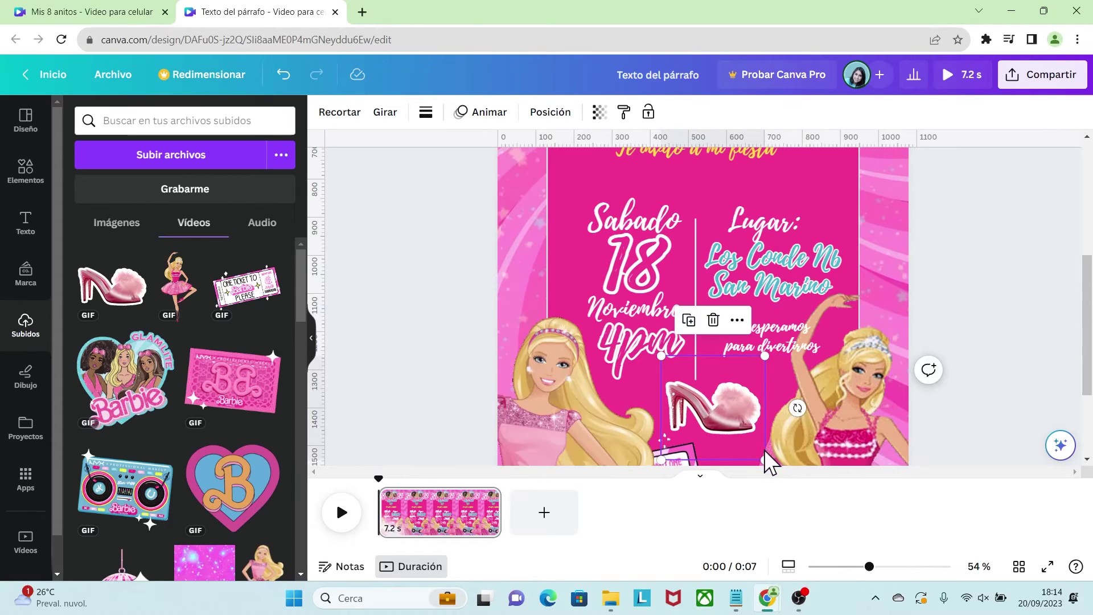
{"action": "left_click_drag", "start_coordinate": [765, 461], "coordinate": [743, 436]}
{"action": "left_click", "coordinate": [972, 336]}
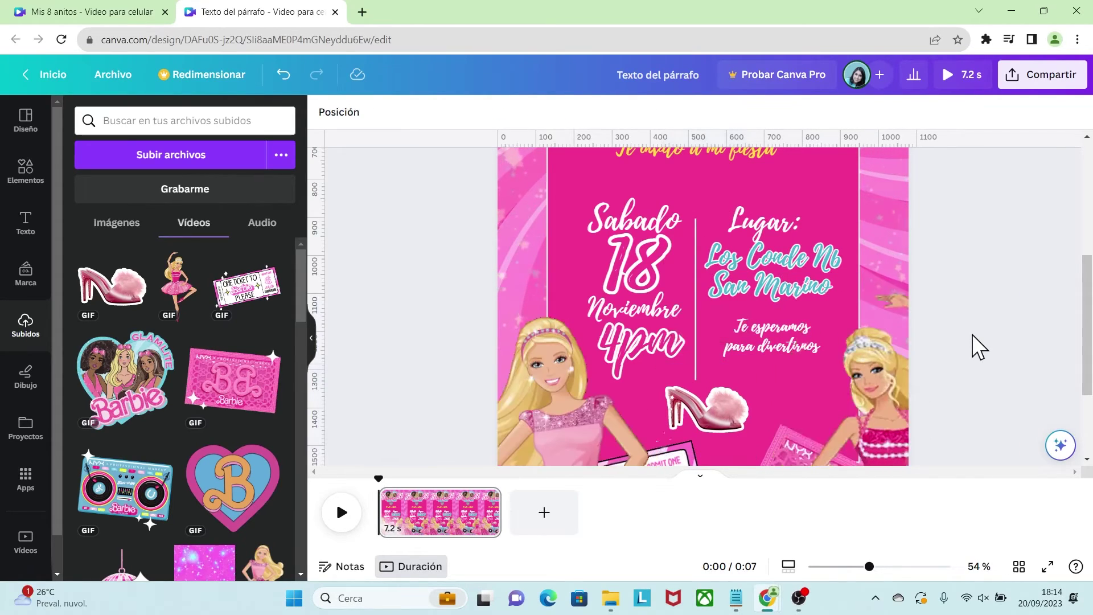
Group the date texts, divider line and venue texts, and shift that group and the shoe GIF slightly upwards
{"action": "left_click_drag", "start_coordinate": [870, 566], "coordinate": [843, 566]}
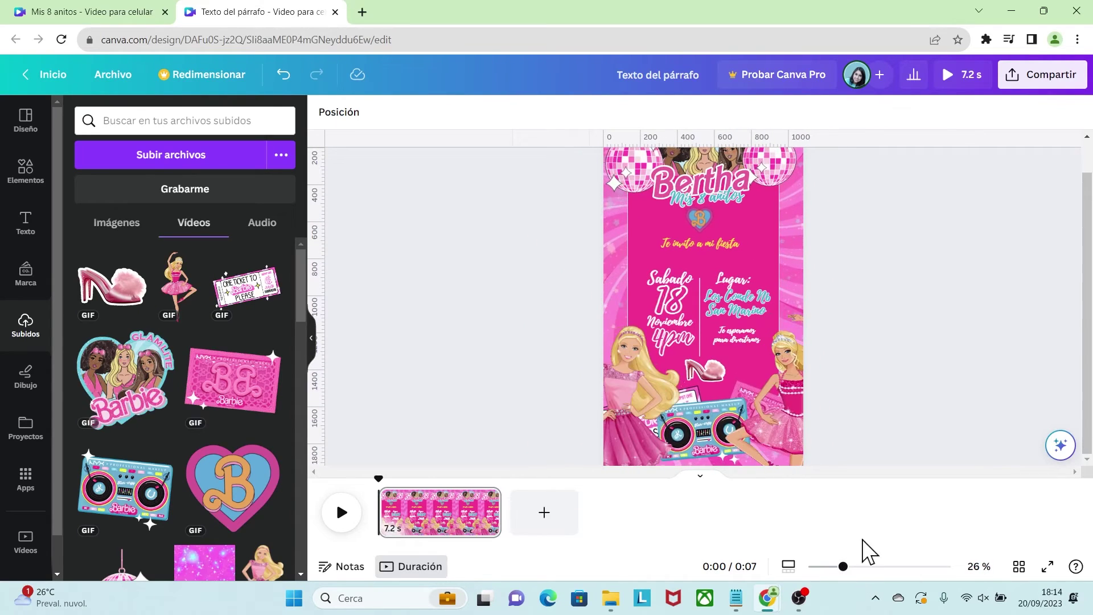
{"action": "scroll", "coordinate": [775, 333], "scroll_direction": "down", "scroll_amount": 1}
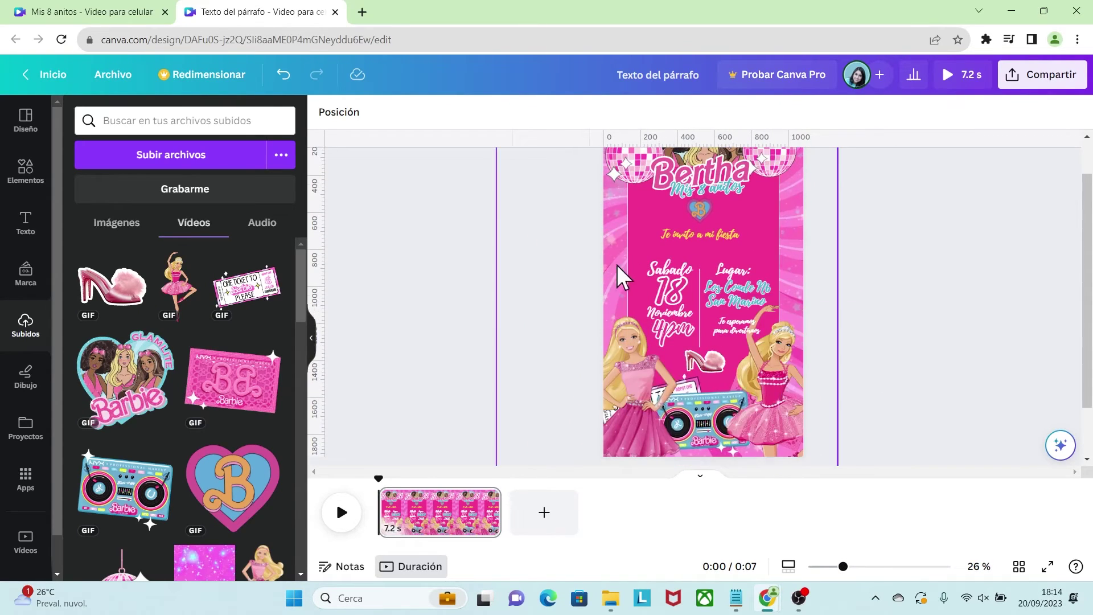
{"action": "scroll", "coordinate": [609, 262], "scroll_direction": "up", "scroll_amount": 1}
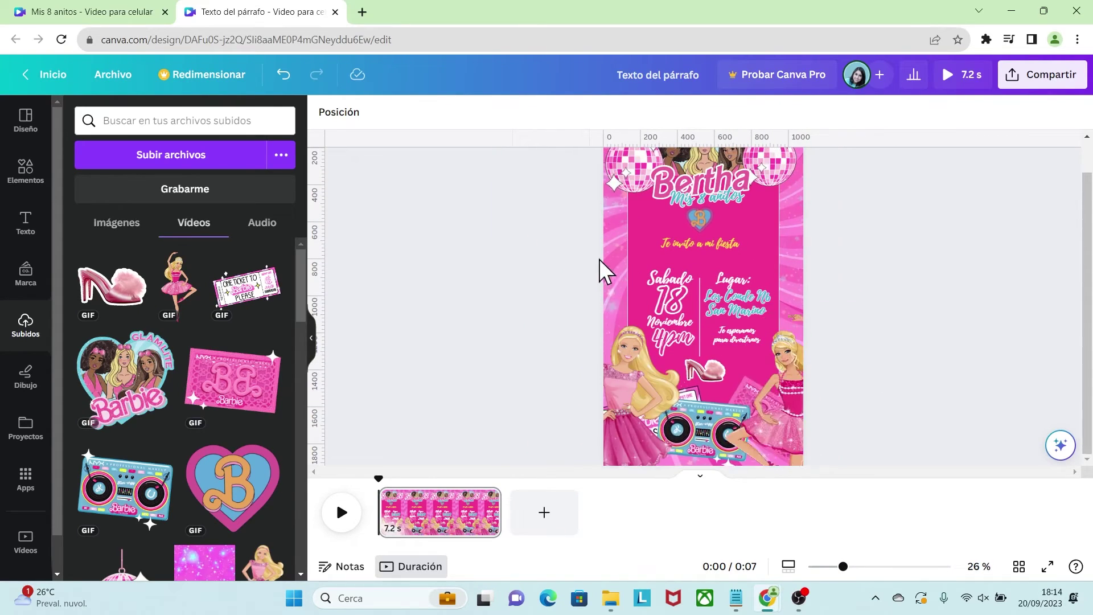
{"action": "left_click", "coordinate": [759, 340]}
{"action": "left_click", "coordinate": [677, 236]}
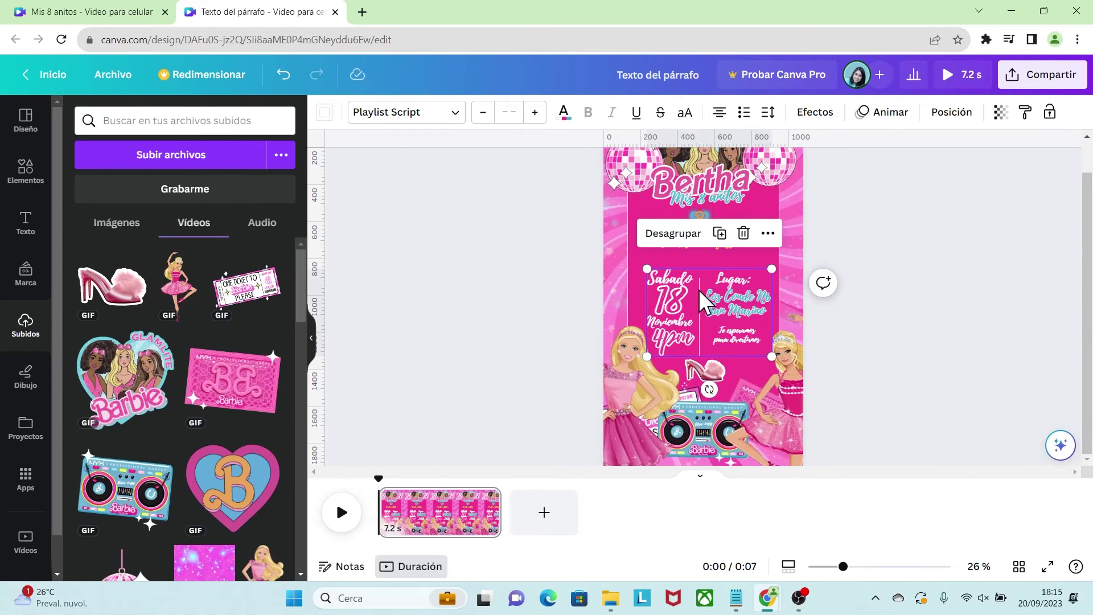
{"action": "left_click_drag", "start_coordinate": [679, 276], "coordinate": [676, 268]}
{"action": "left_click", "coordinate": [718, 372]}
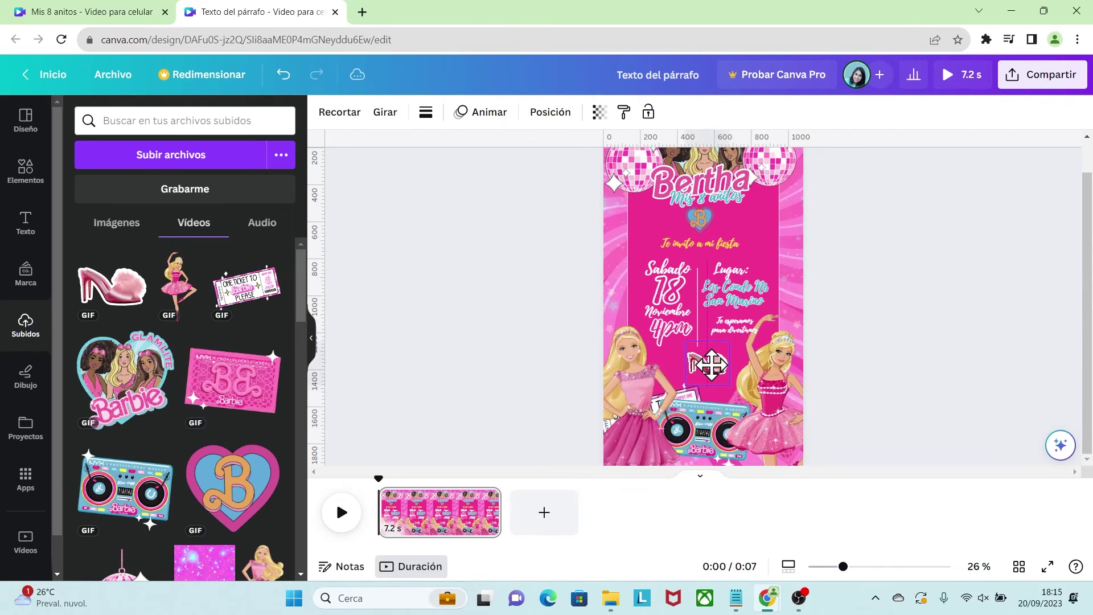
{"action": "left_click", "coordinate": [926, 360]}
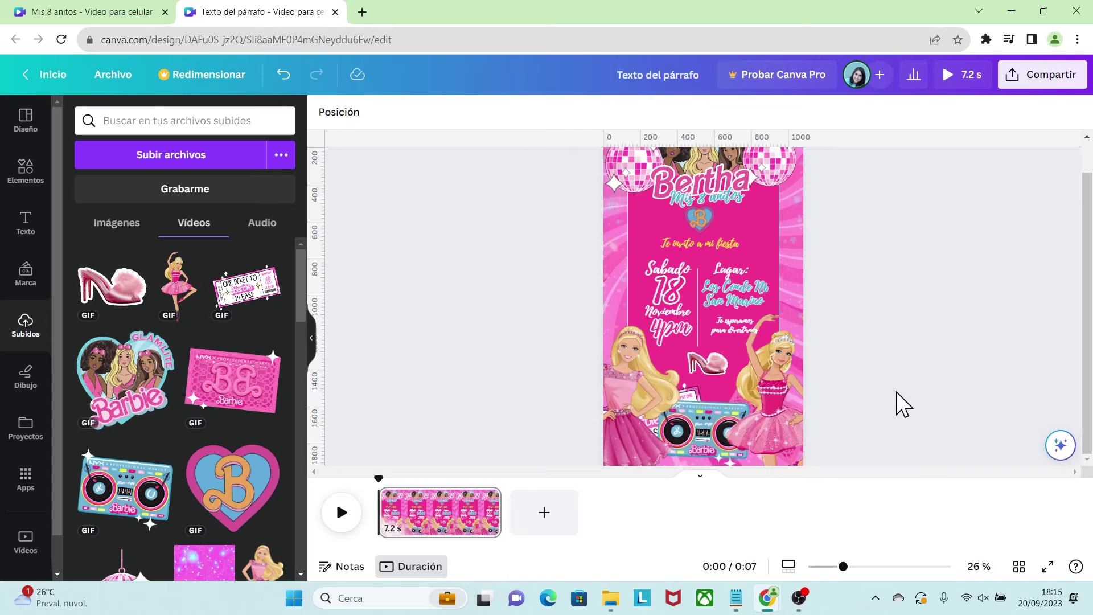
Unlock the solid pink rectangle behind the texts and set its transparency to 68
{"action": "left_click_drag", "start_coordinate": [1091, 353], "coordinate": [1091, 334]}
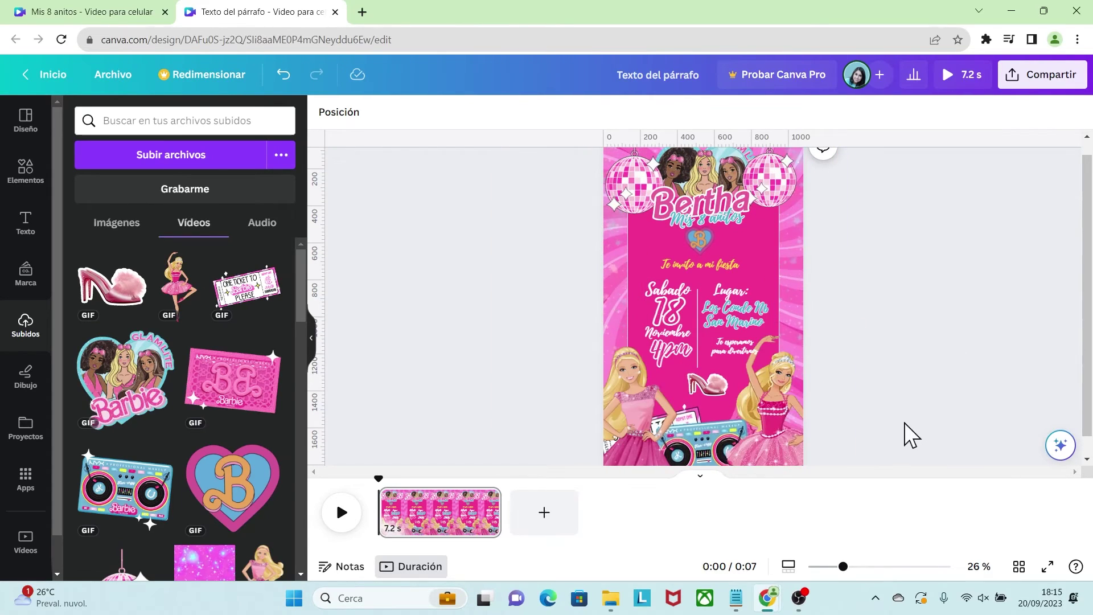
{"action": "left_click_drag", "start_coordinate": [843, 564], "coordinate": [859, 561]}
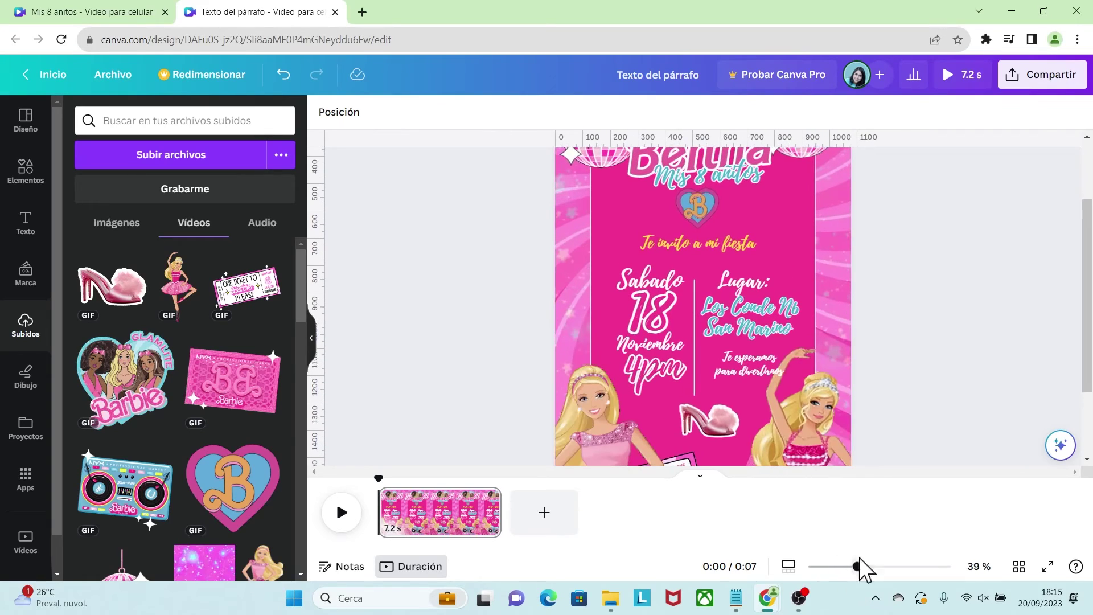
{"action": "left_click", "coordinate": [779, 215]}
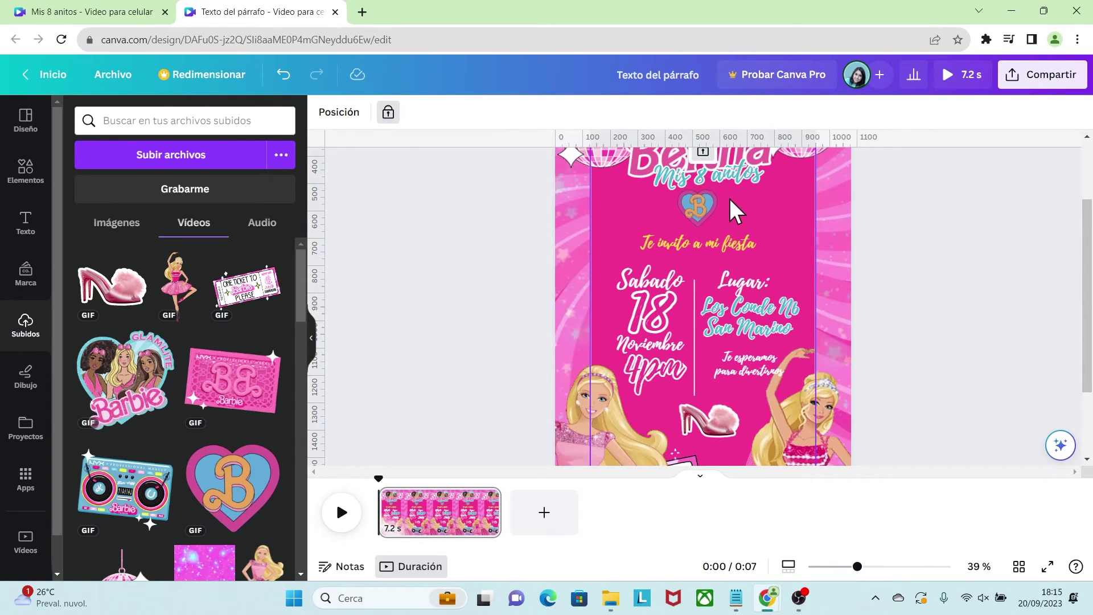
{"action": "left_click", "coordinate": [388, 113]}
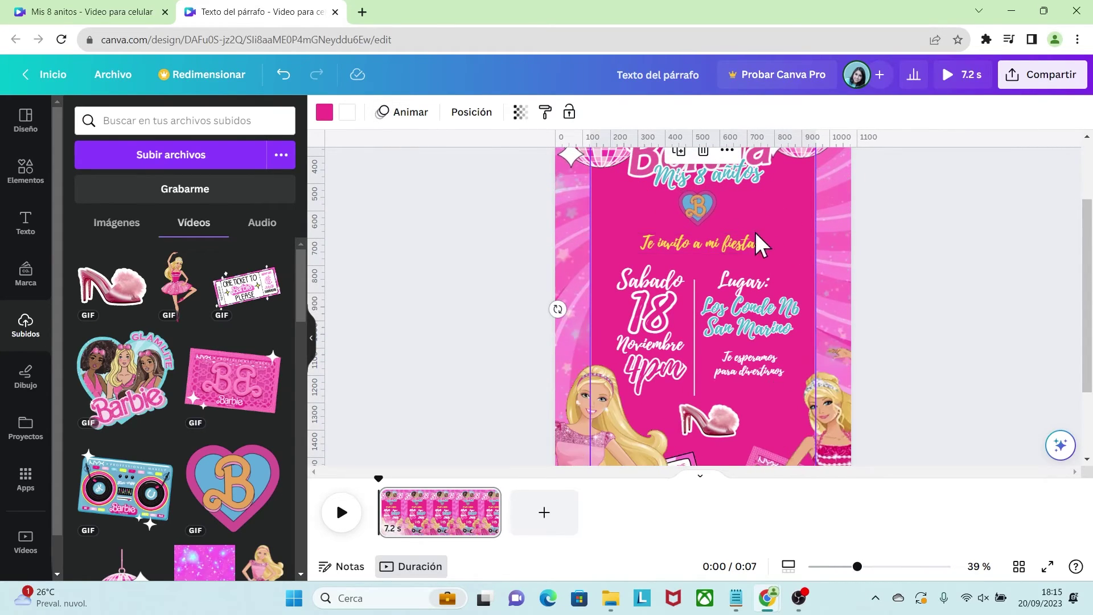
{"action": "left_click", "coordinate": [520, 112]}
{"action": "left_click_drag", "start_coordinate": [520, 168], "coordinate": [480, 170]}
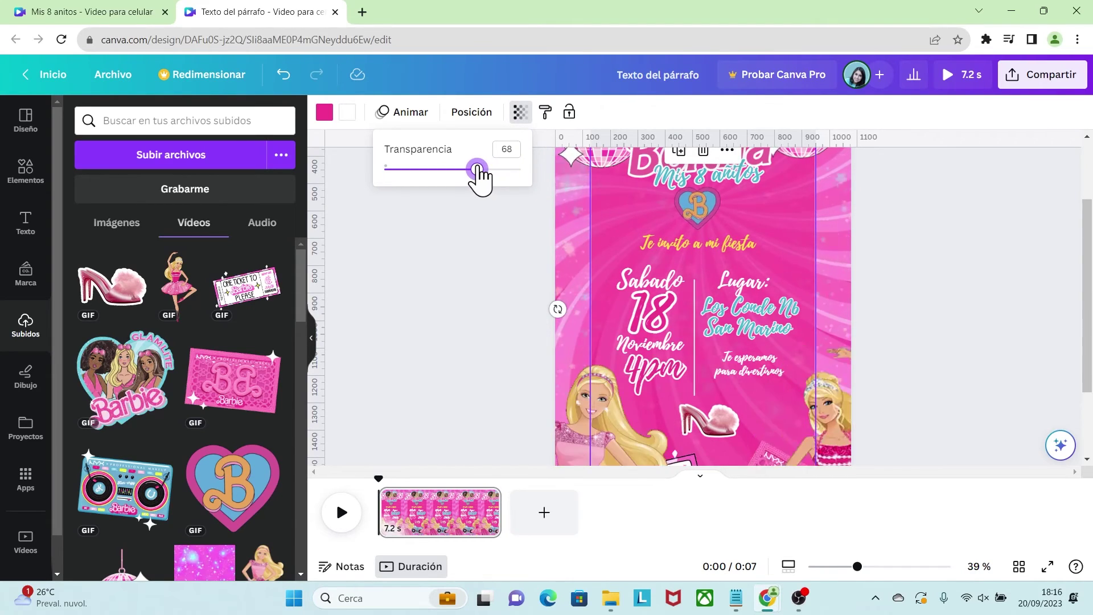
{"action": "left_click", "coordinate": [687, 215]}
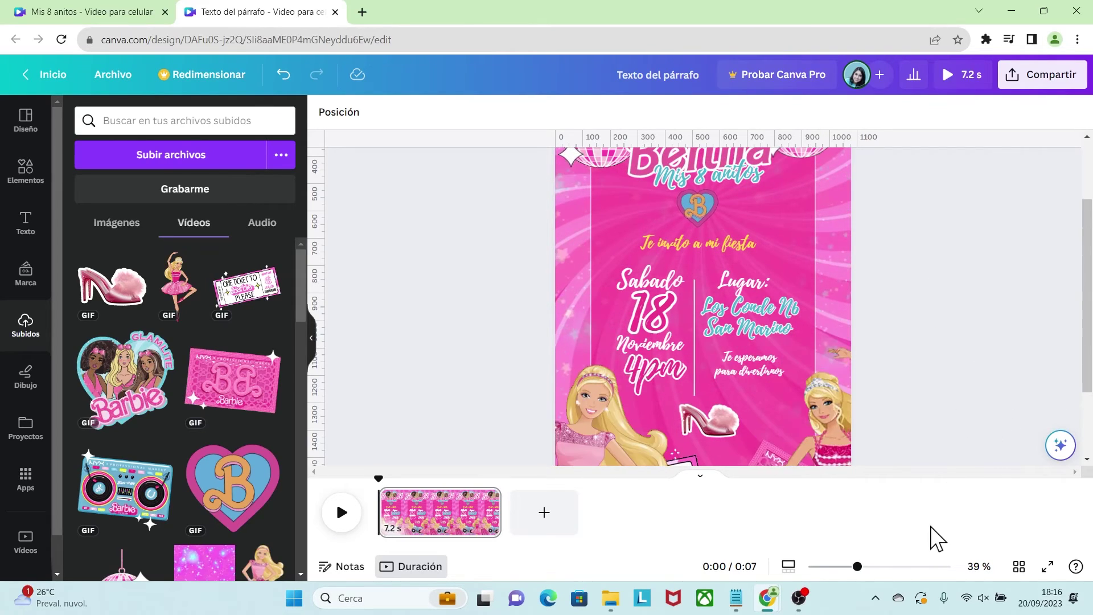
Upload the "SaveTube.io - Invitacion Barbie" MP3 from the TARJETA BARBIE folder to the design's audio files
{"action": "left_click_drag", "start_coordinate": [857, 567], "coordinate": [837, 566]}
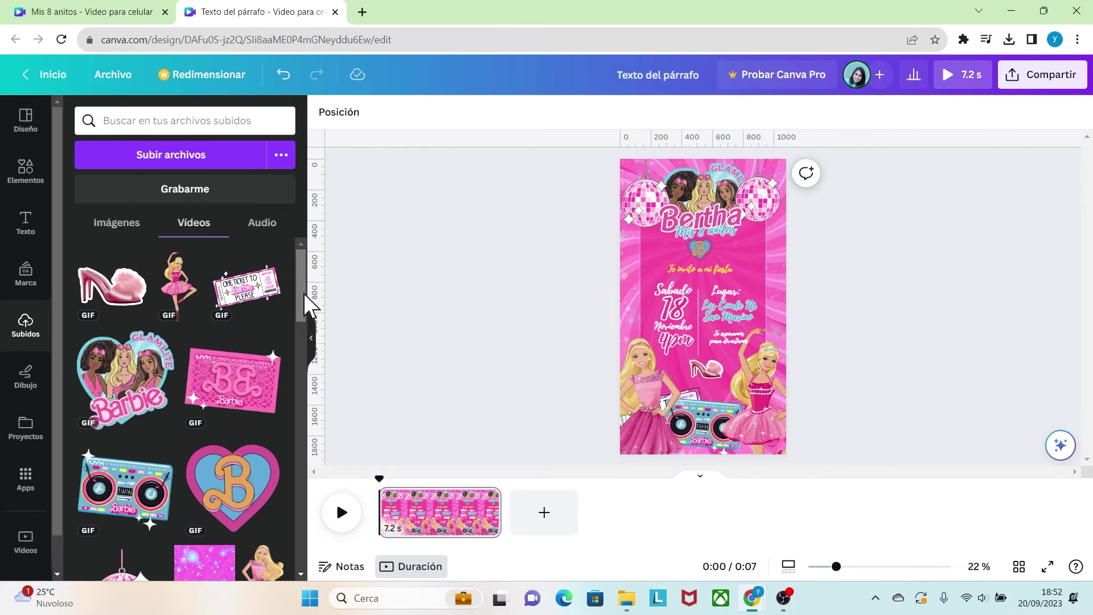
{"action": "left_click", "coordinate": [190, 157]}
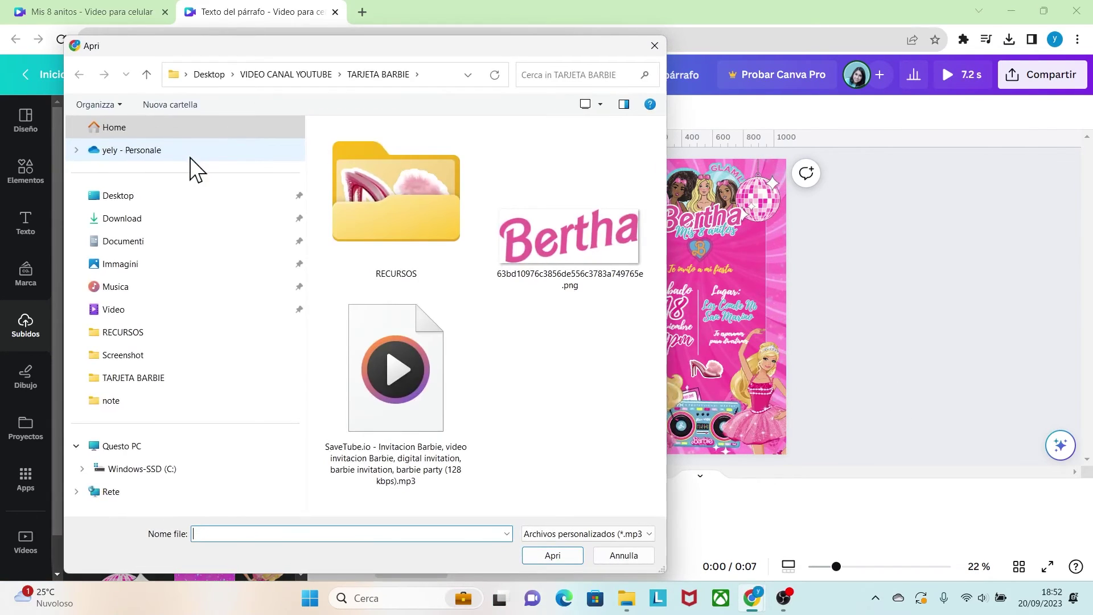
{"action": "left_click", "coordinate": [422, 413]}
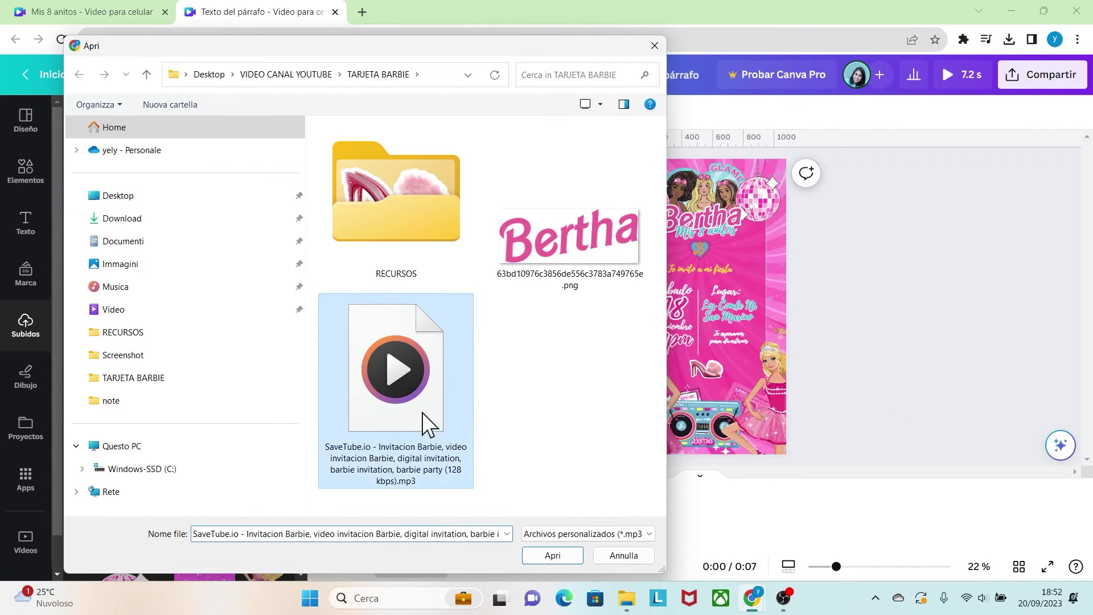
{"action": "left_click", "coordinate": [535, 553]}
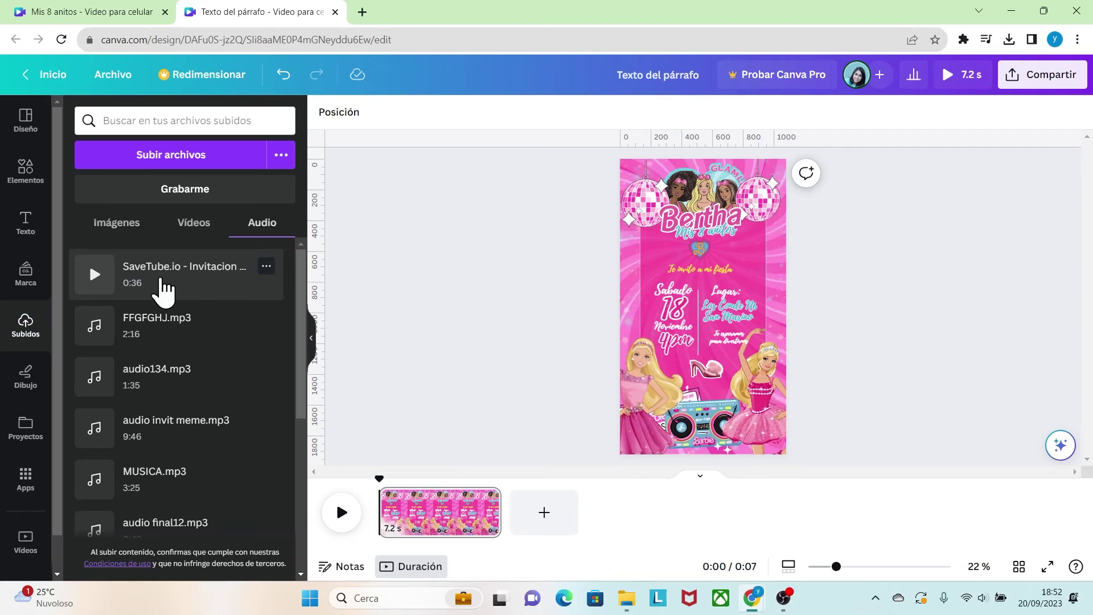
Add the uploaded "SaveTube.io - Invitacion Barbie" audio to the timeline beneath the page as background music
{"action": "left_click_drag", "start_coordinate": [161, 280], "coordinate": [384, 528]}
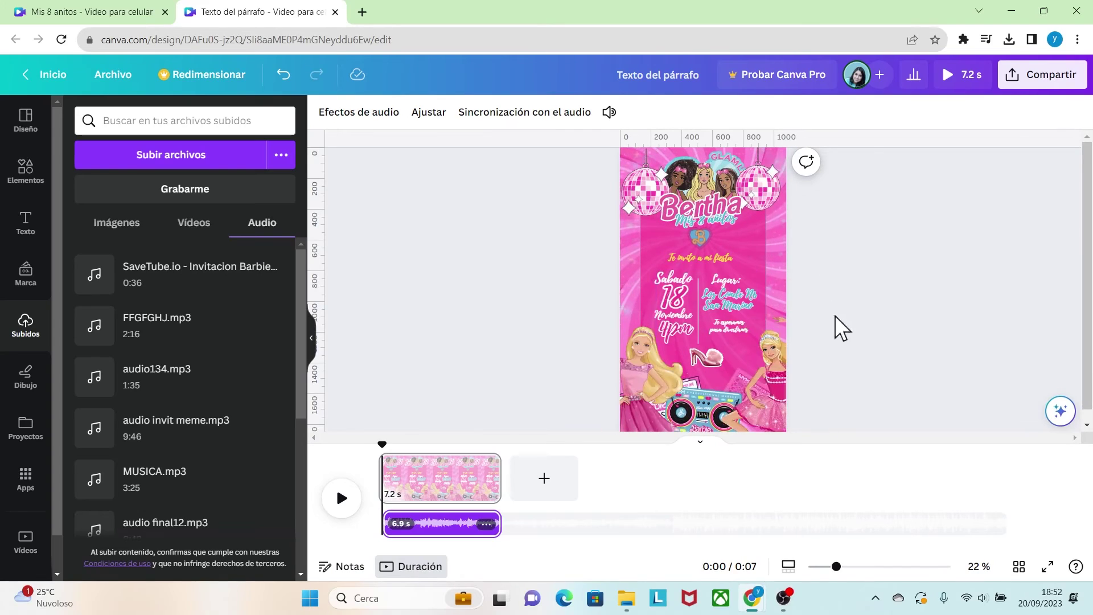
{"action": "left_click_drag", "start_coordinate": [836, 566], "coordinate": [832, 567]}
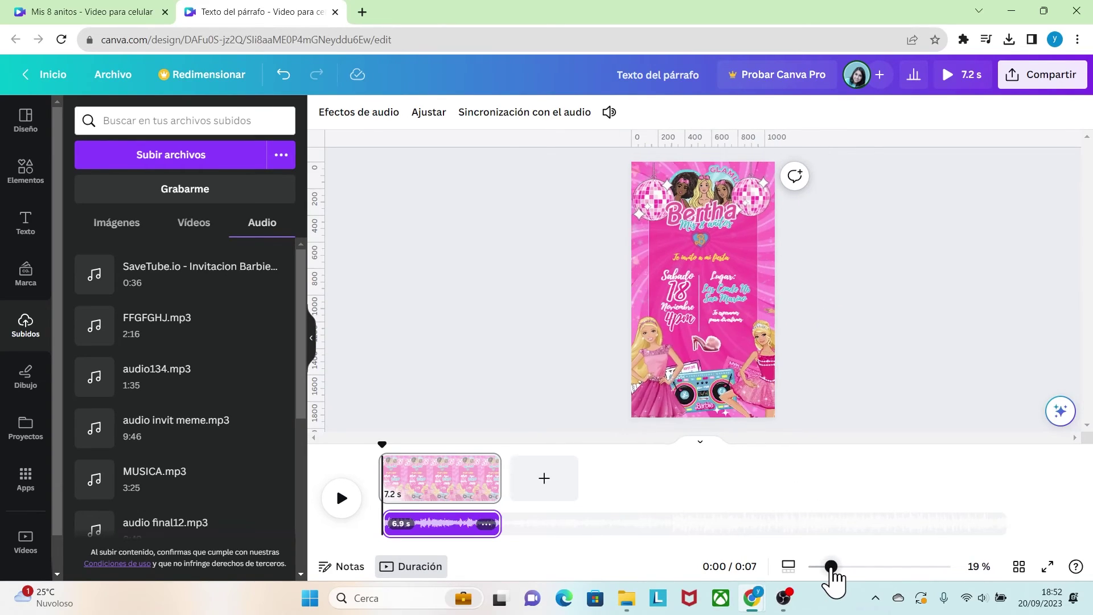
Ungroup the date texts, divider line and venue texts so that each is a separate element
{"action": "left_click", "coordinate": [681, 315]}
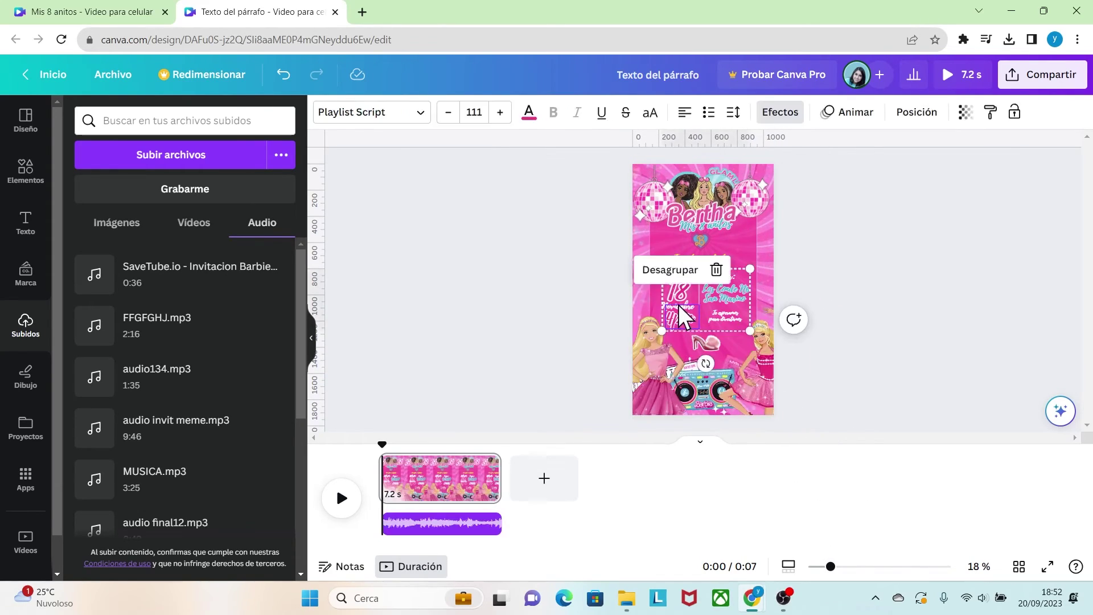
{"action": "left_click", "coordinate": [675, 271]}
{"action": "left_click", "coordinate": [798, 285]}
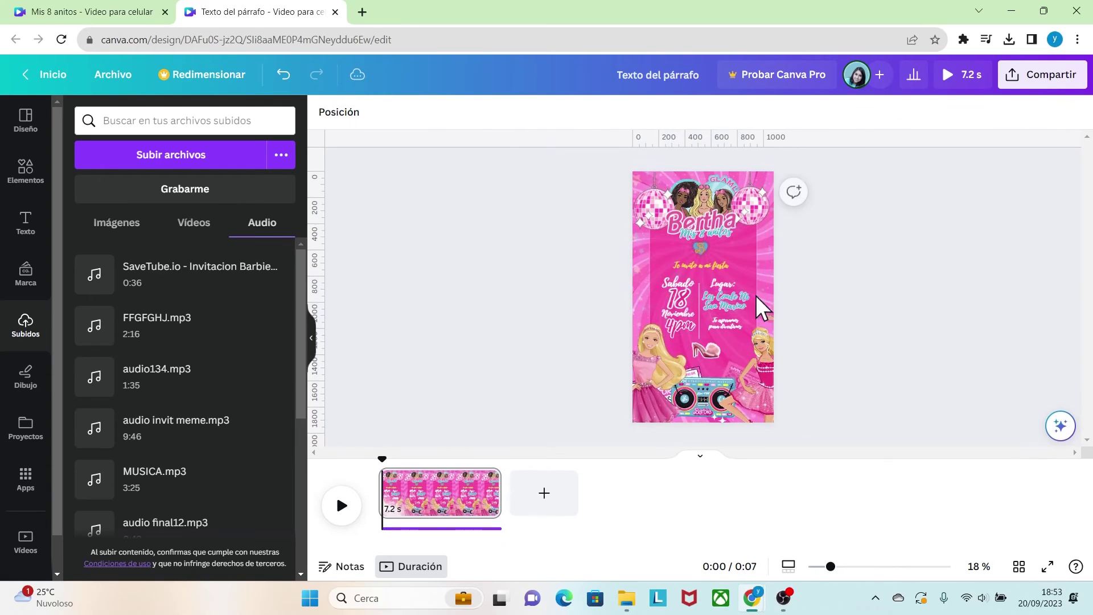
{"action": "left_click", "coordinate": [676, 302]}
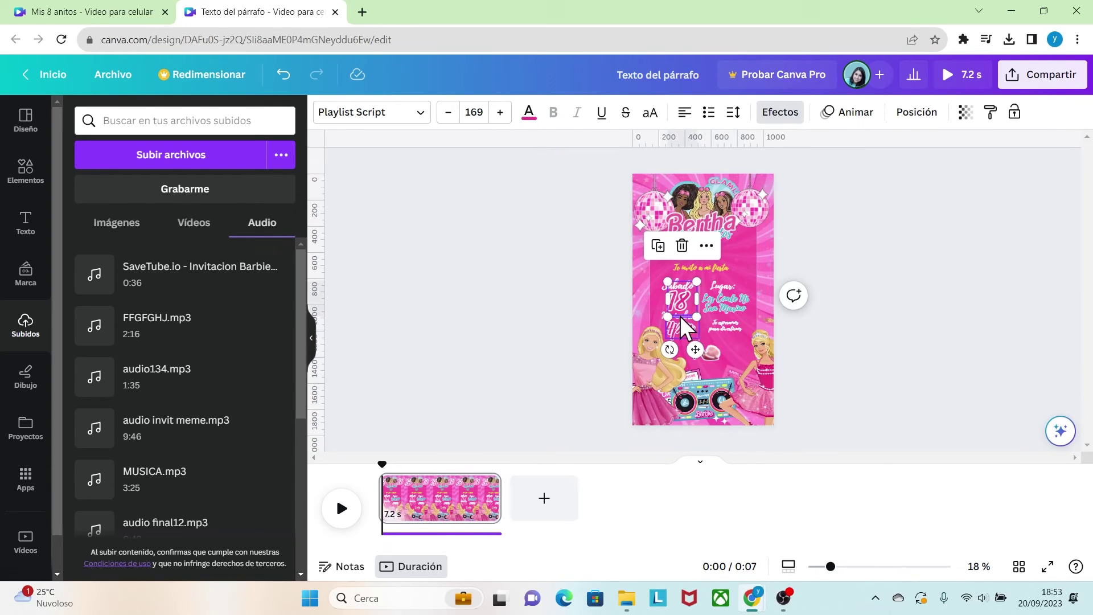
{"action": "left_click", "coordinate": [859, 309]}
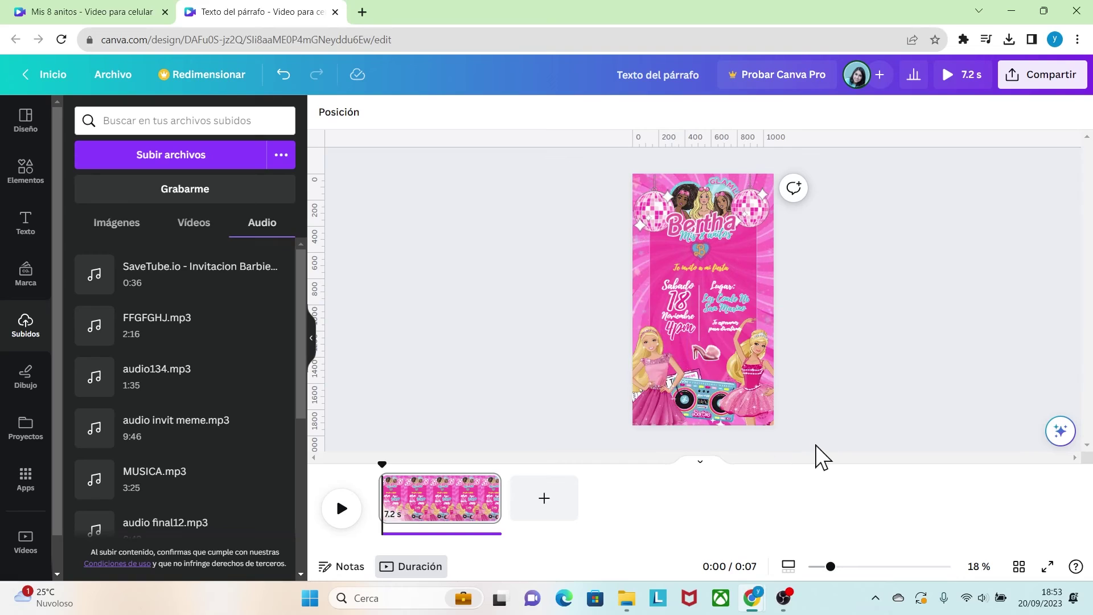
Select all unlocked elements of the invitation, apply the Subir animation on entry only, and preview the video
{"action": "left_click_drag", "start_coordinate": [822, 456], "coordinate": [572, 174]}
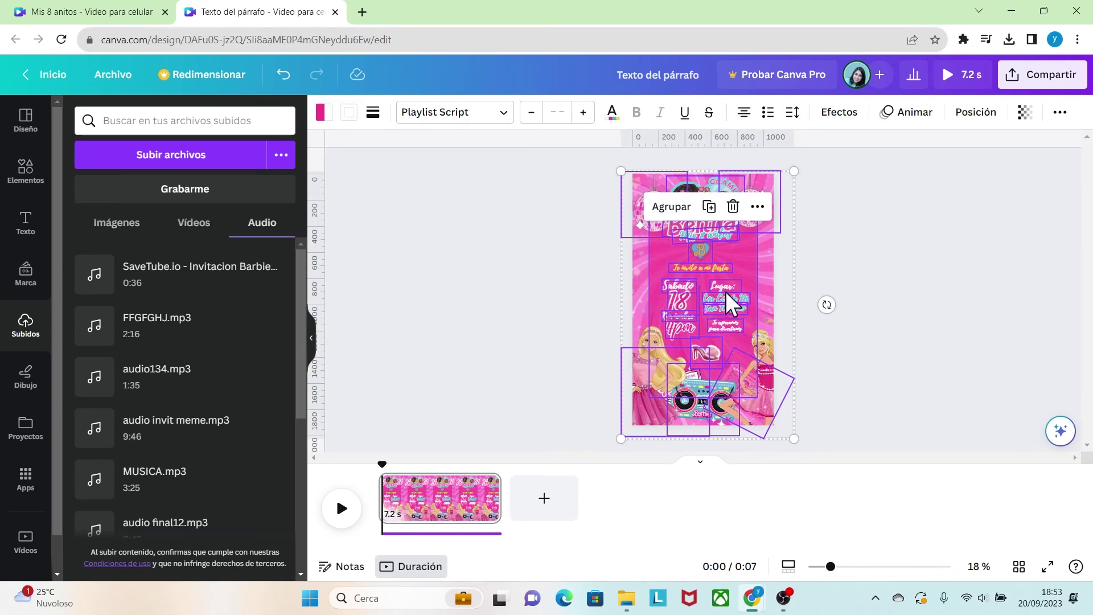
{"action": "left_click", "coordinate": [904, 121]}
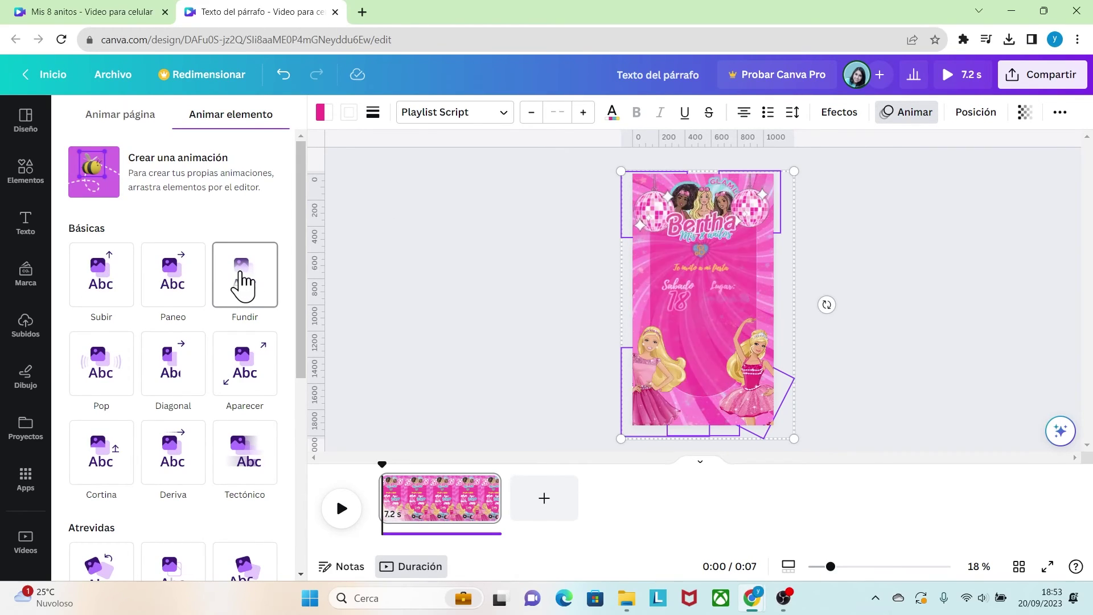
{"action": "left_click", "coordinate": [104, 279]}
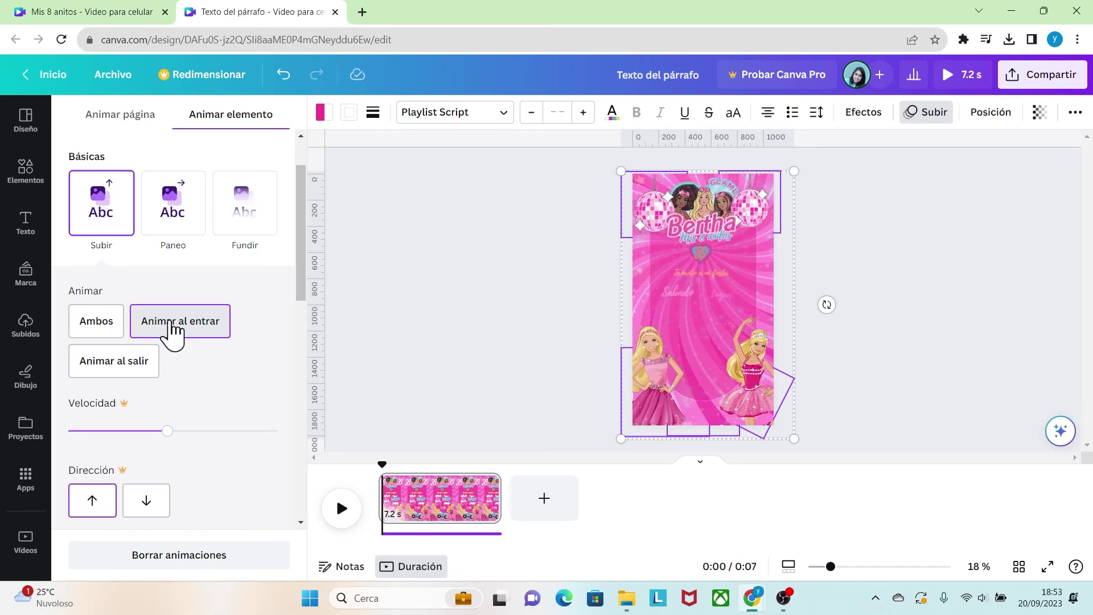
{"action": "left_click", "coordinate": [341, 513]}
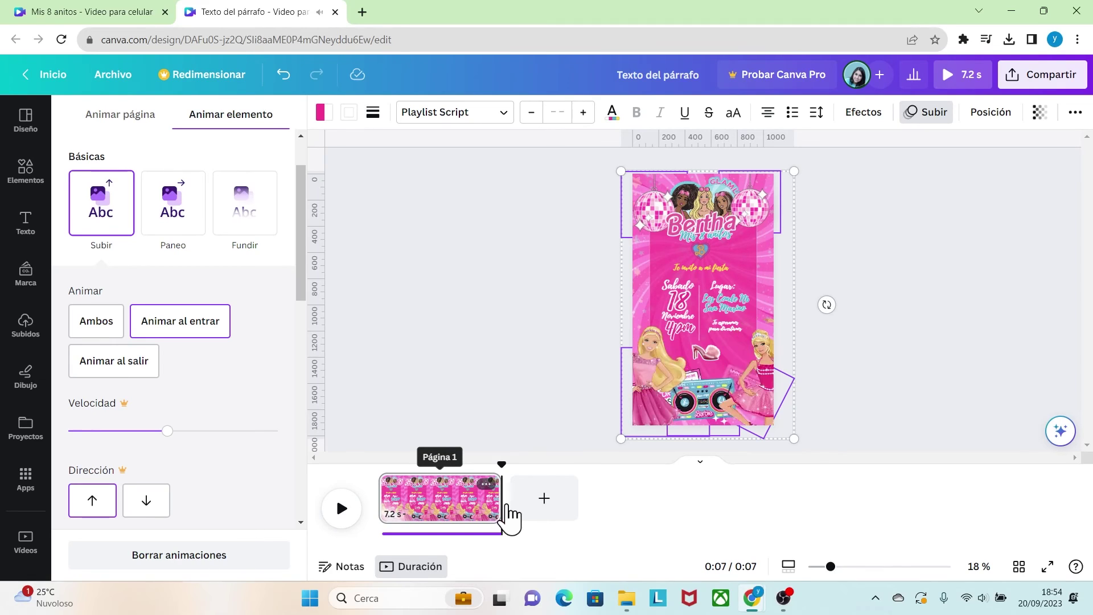
Lengthen the page to 8.7 s, replay the invitation from the start, and extend the page to 9.9 s
{"action": "left_click_drag", "start_coordinate": [508, 506], "coordinate": [527, 503]}
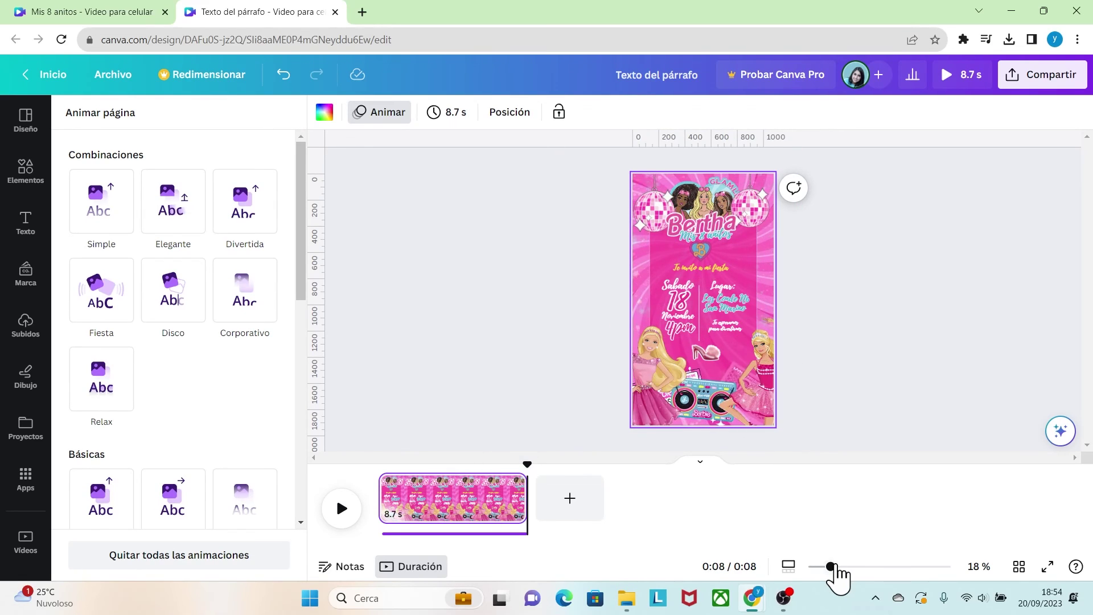
{"action": "left_click_drag", "start_coordinate": [832, 566], "coordinate": [853, 566]}
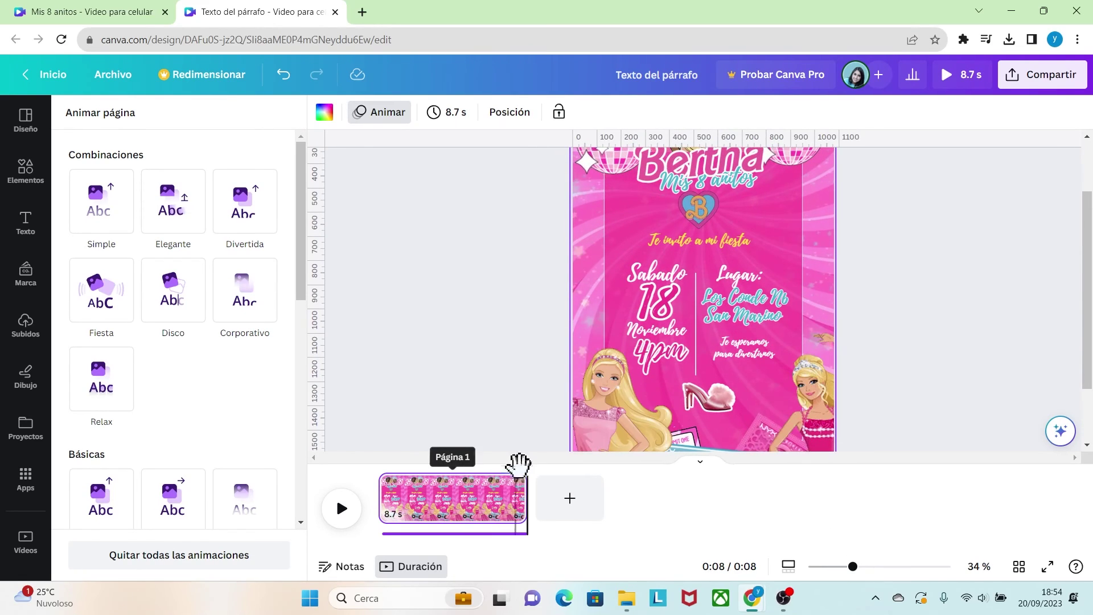
{"action": "left_click_drag", "start_coordinate": [525, 464], "coordinate": [381, 484]}
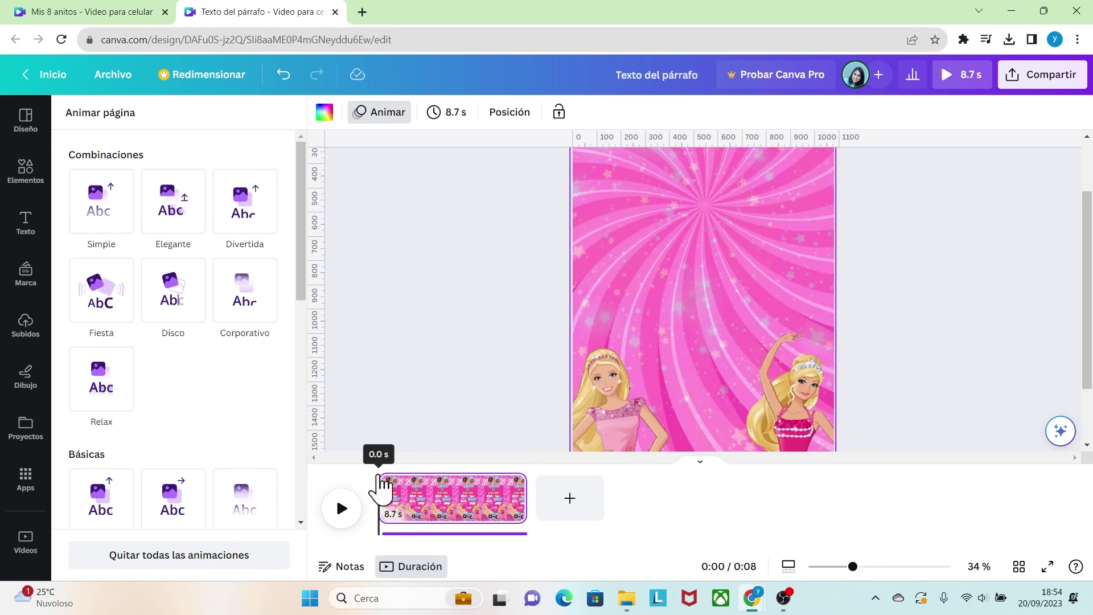
{"action": "left_click", "coordinate": [342, 516]}
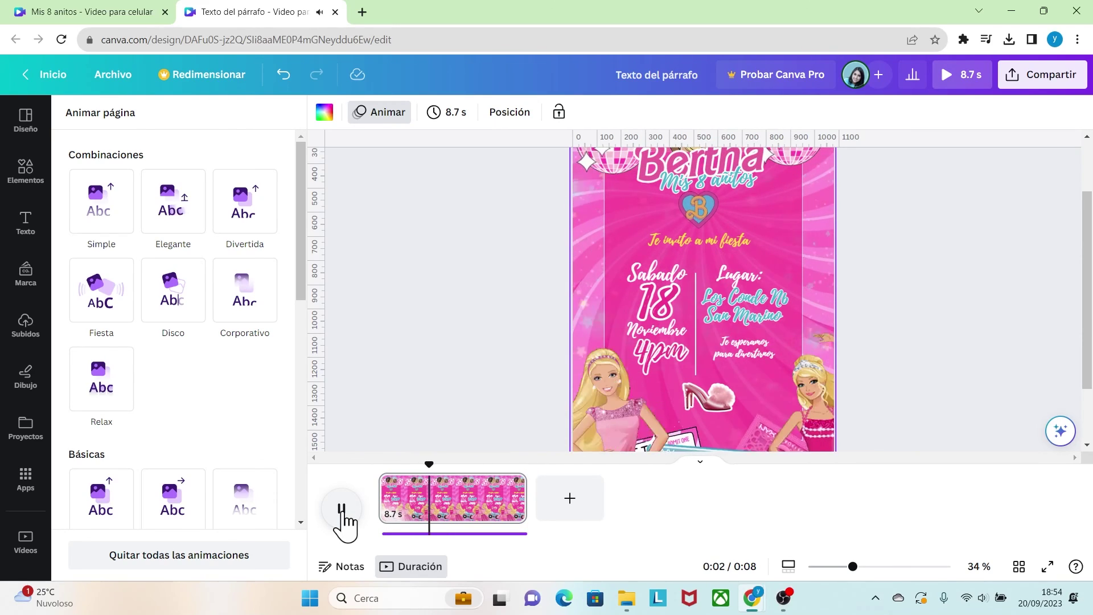
{"action": "left_click", "coordinate": [343, 516]}
{"action": "left_click_drag", "start_coordinate": [527, 499], "coordinate": [548, 499]}
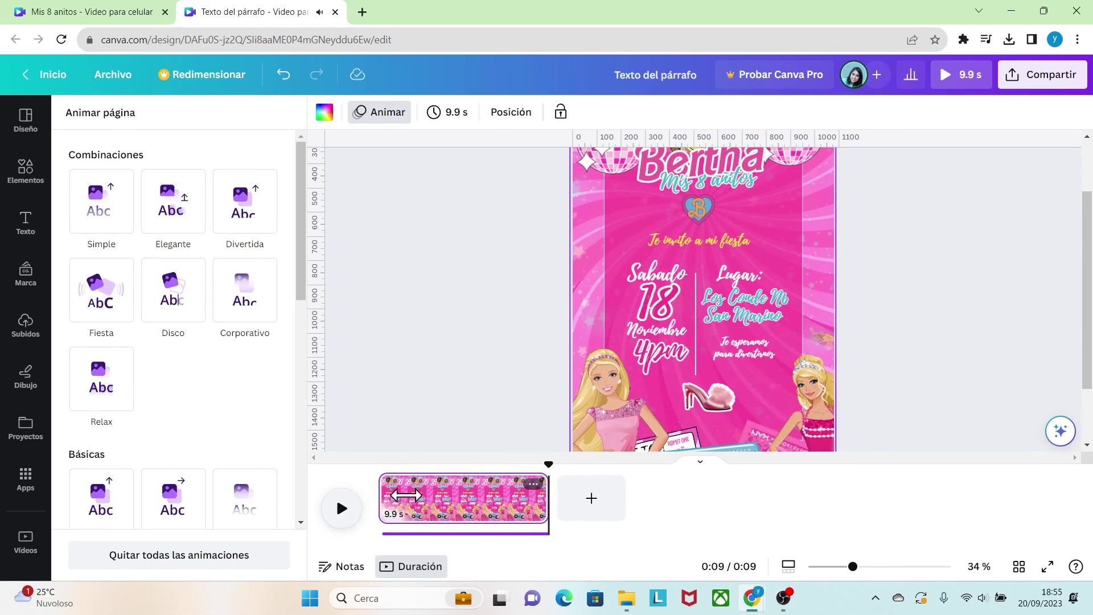
Download the finished invitation as an MP4 video in 1080p (HD) quality
{"action": "left_click_drag", "start_coordinate": [852, 566], "coordinate": [835, 566]}
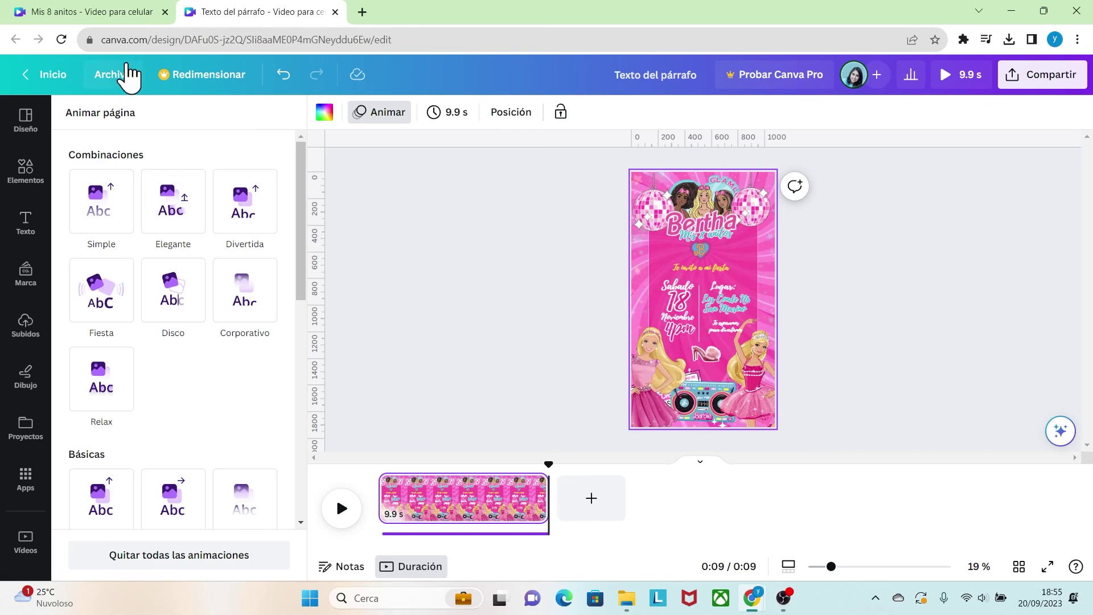
{"action": "left_click", "coordinate": [114, 83]}
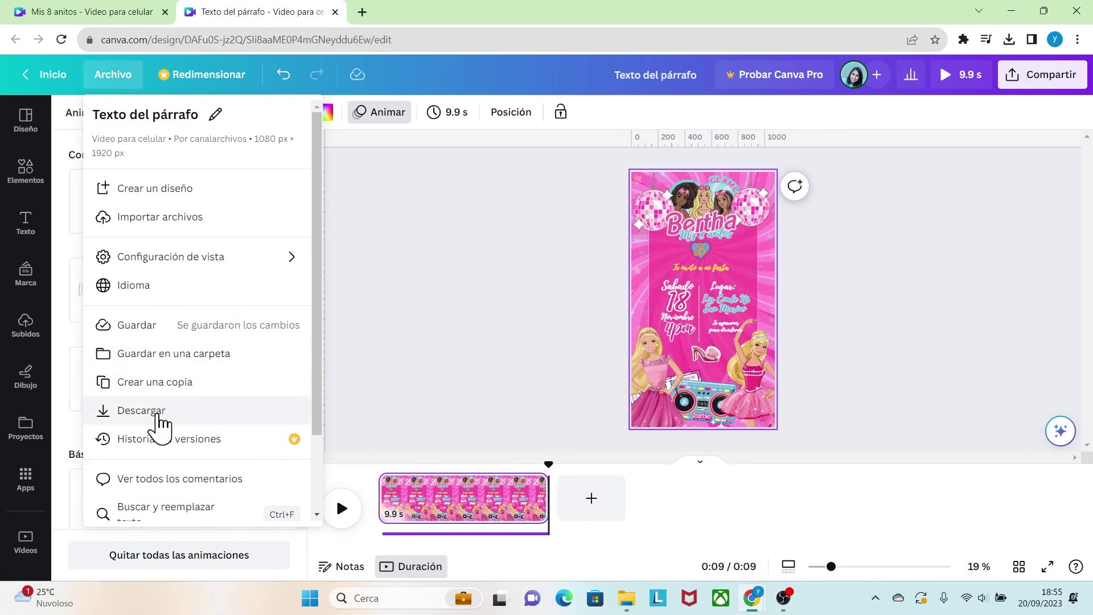
{"action": "left_click", "coordinate": [158, 413]}
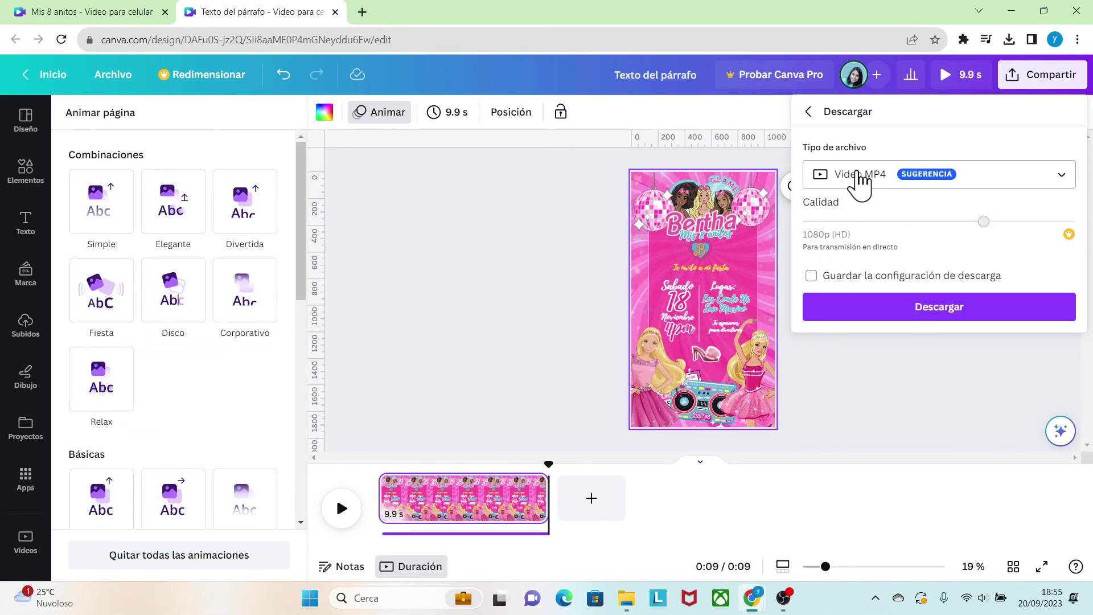
{"action": "left_click", "coordinate": [910, 313]}
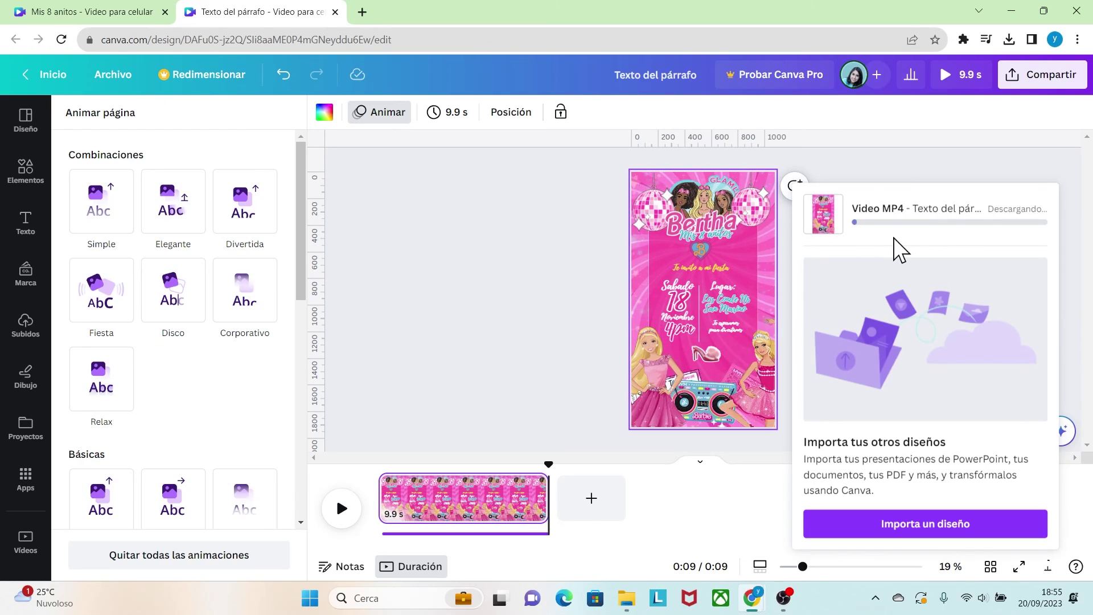